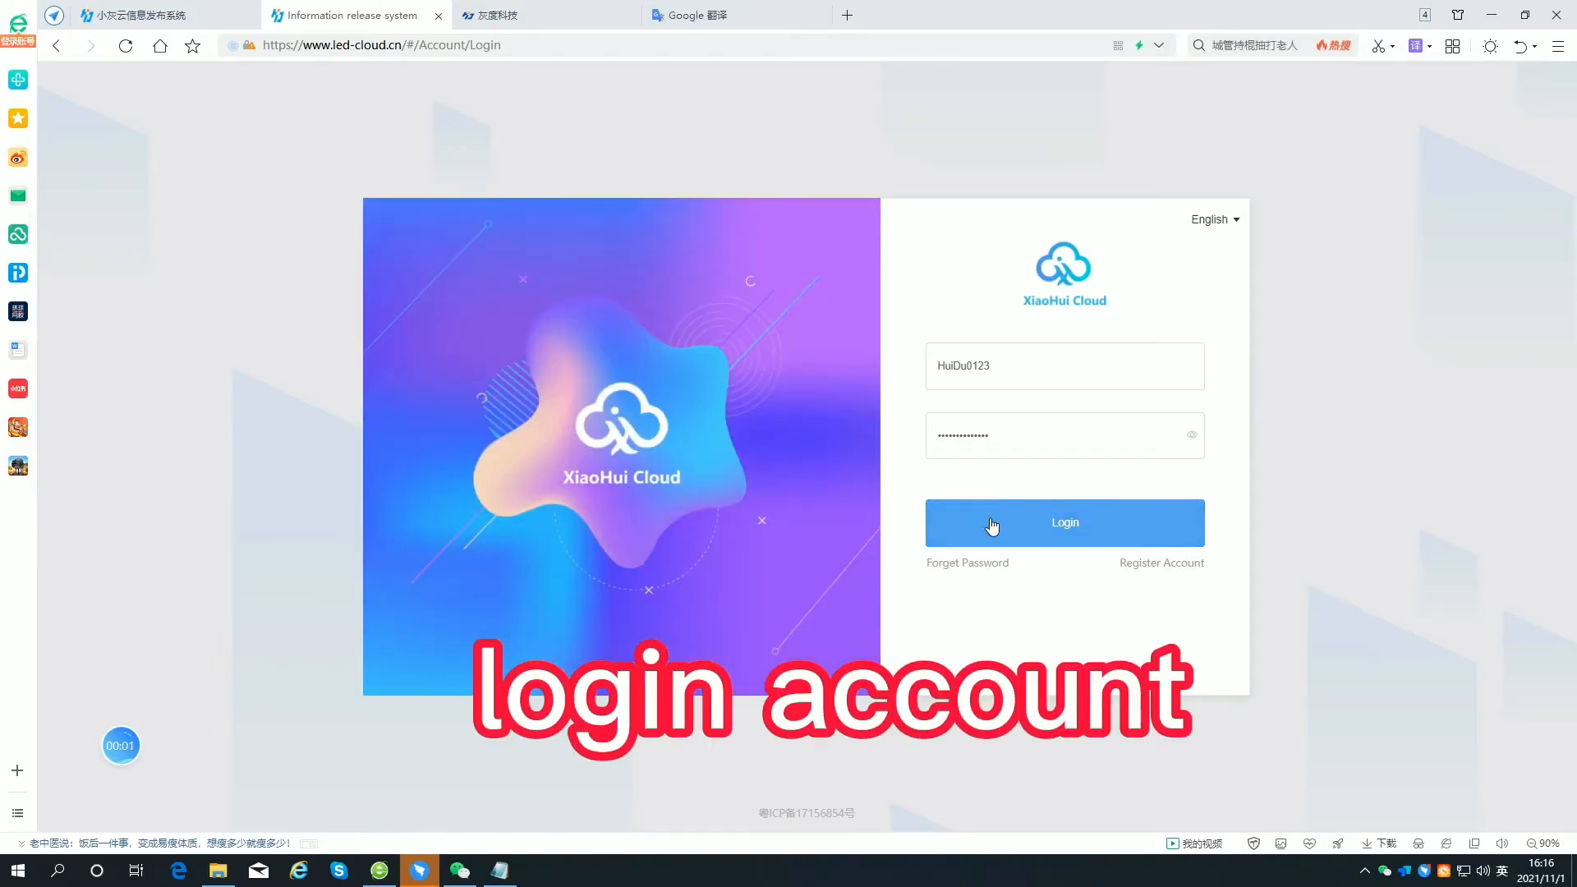
Sign in to XiaoHui Cloud and go to the Source materials library.
click(993, 528)
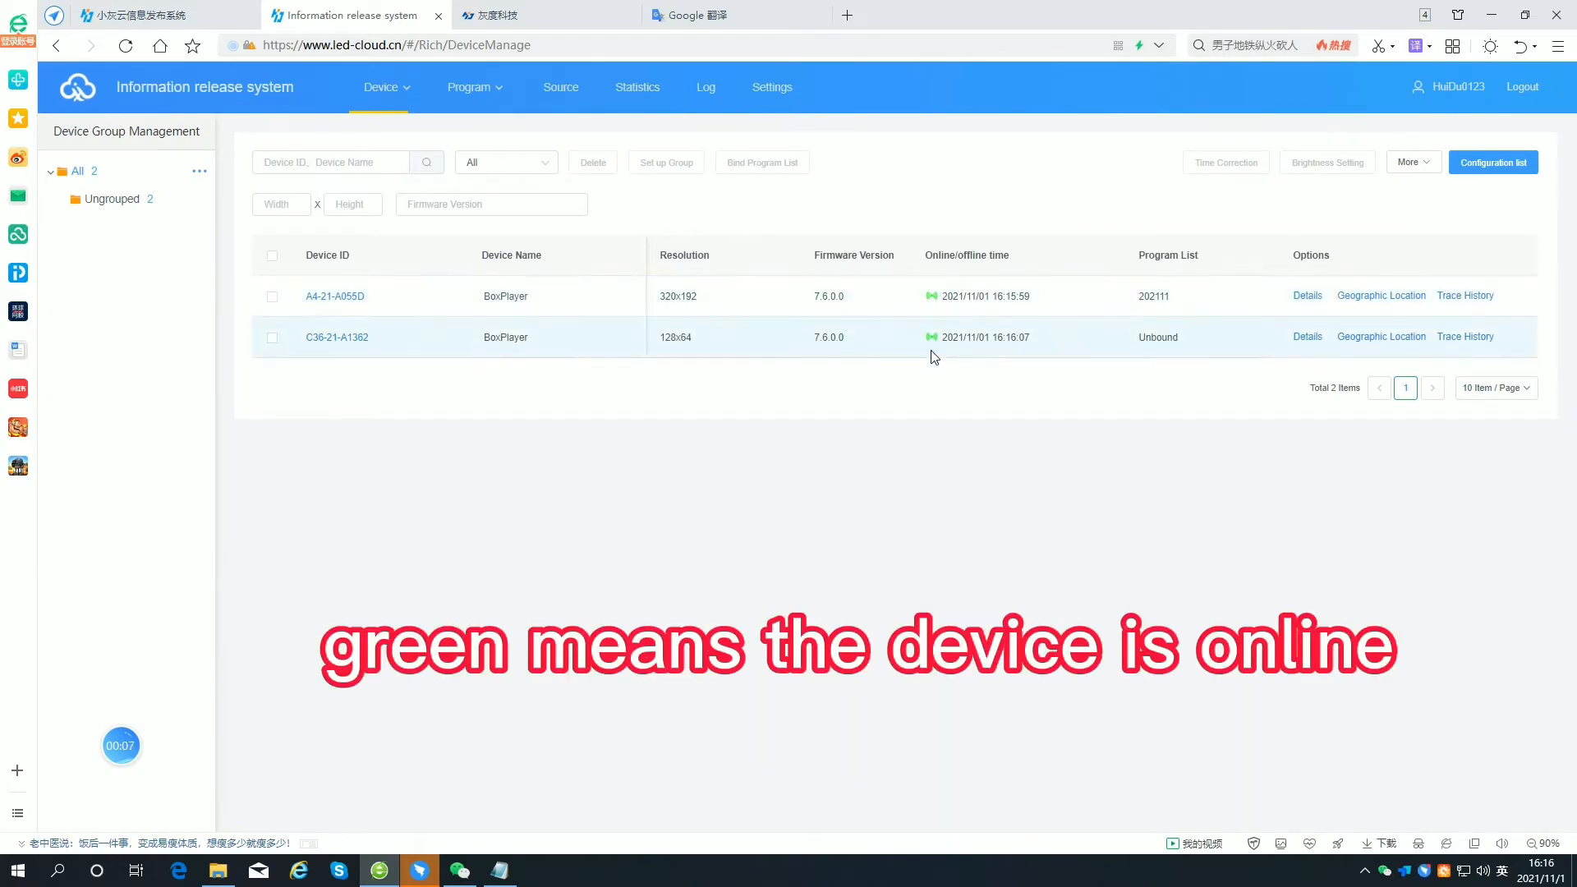
click(560, 86)
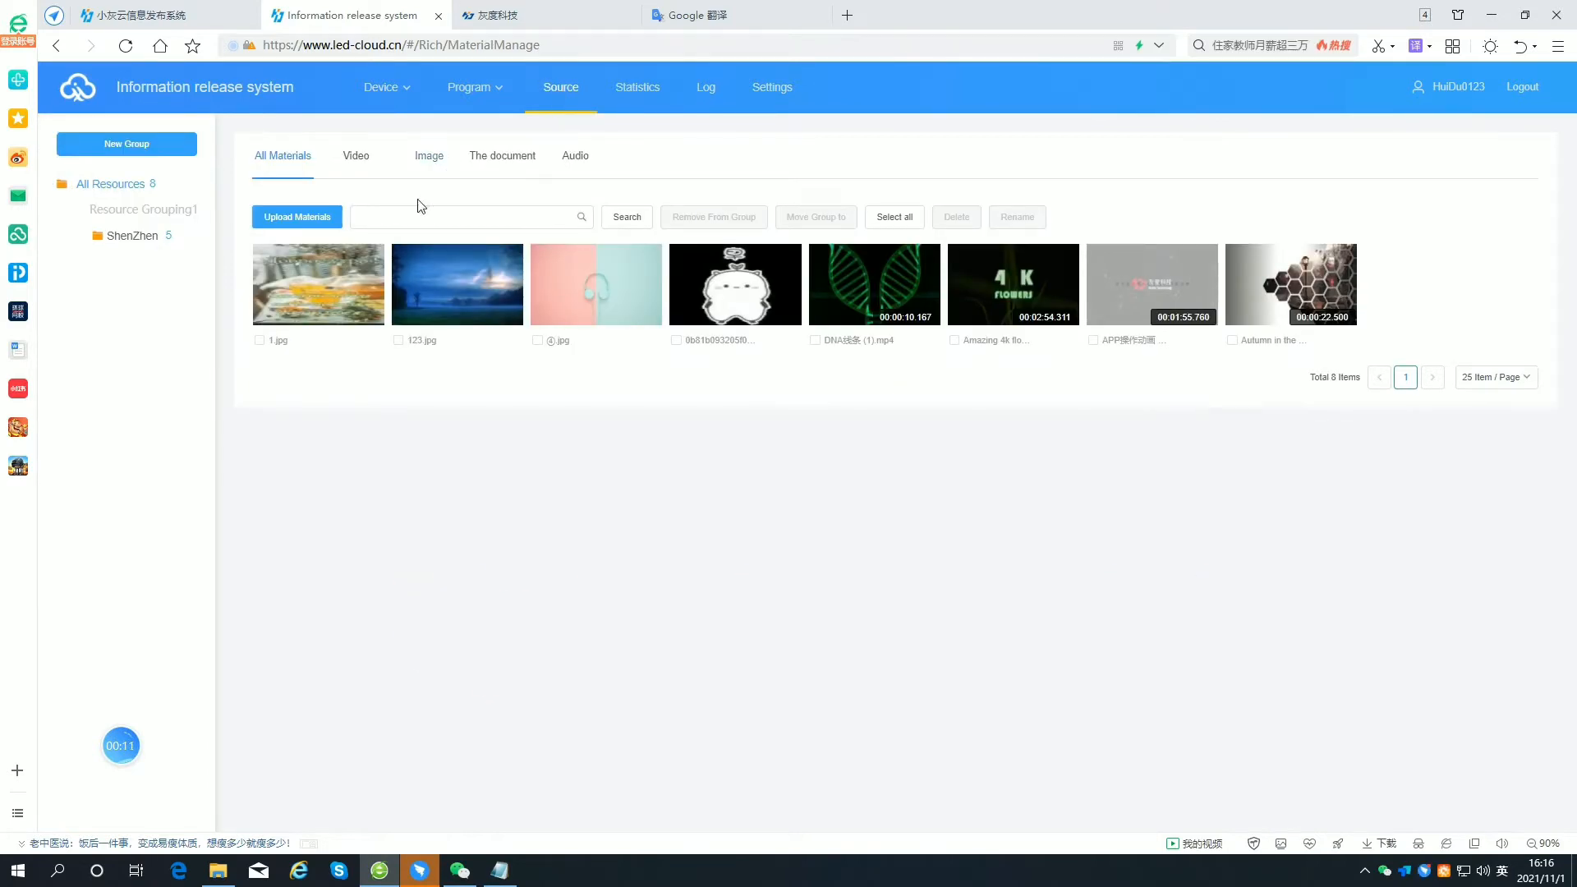
Upload four videos including 2.mp4 and 0401_mountainpass.mov, bringing the library to 12 resources.
click(304, 219)
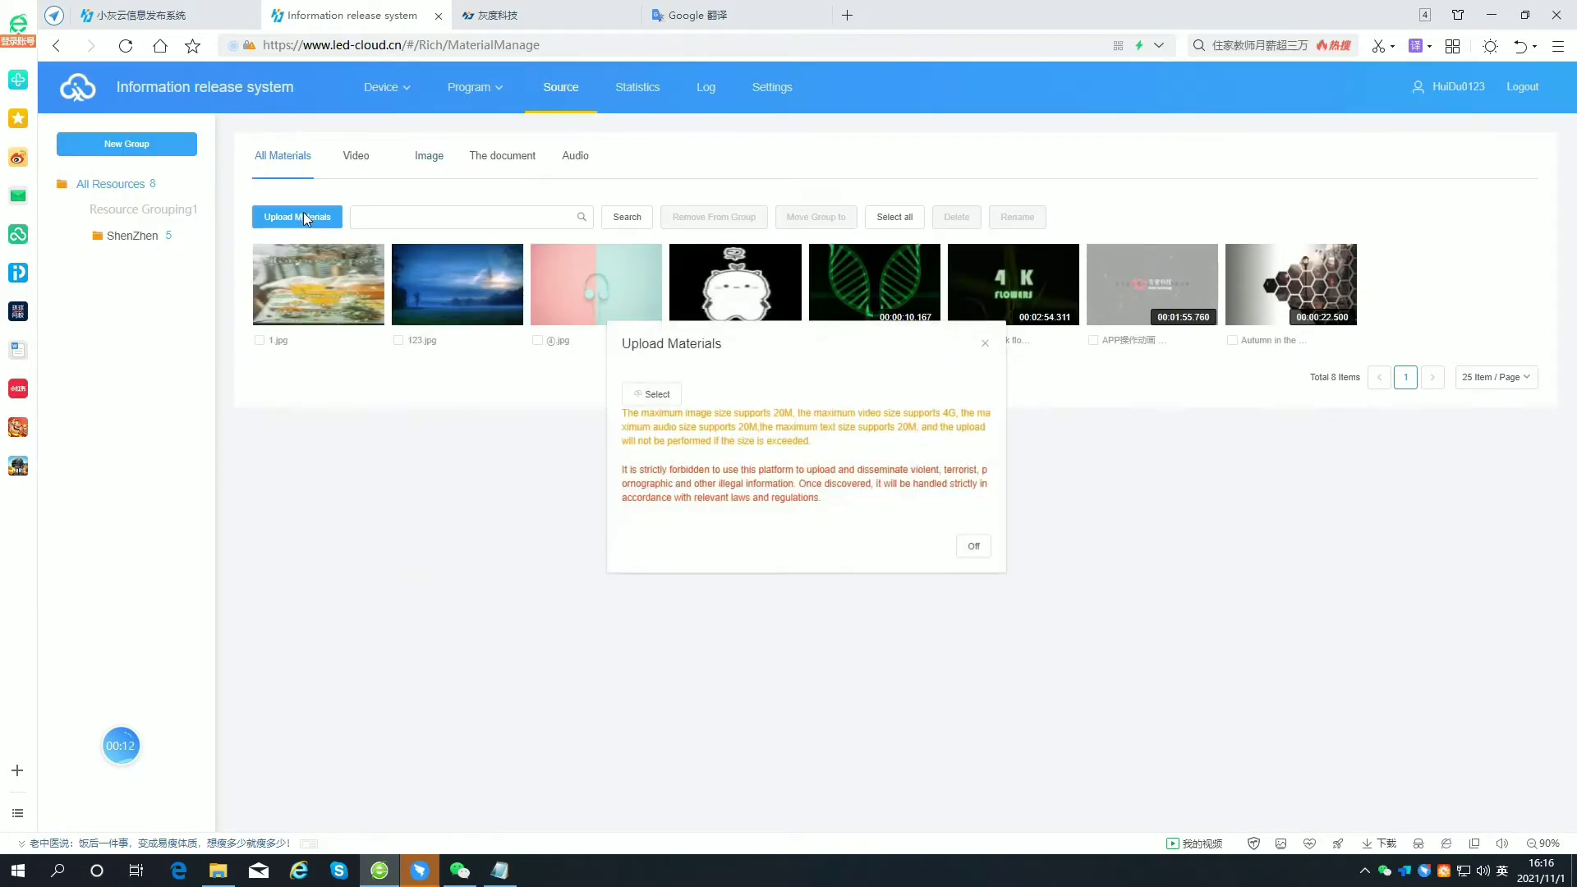
click(643, 397)
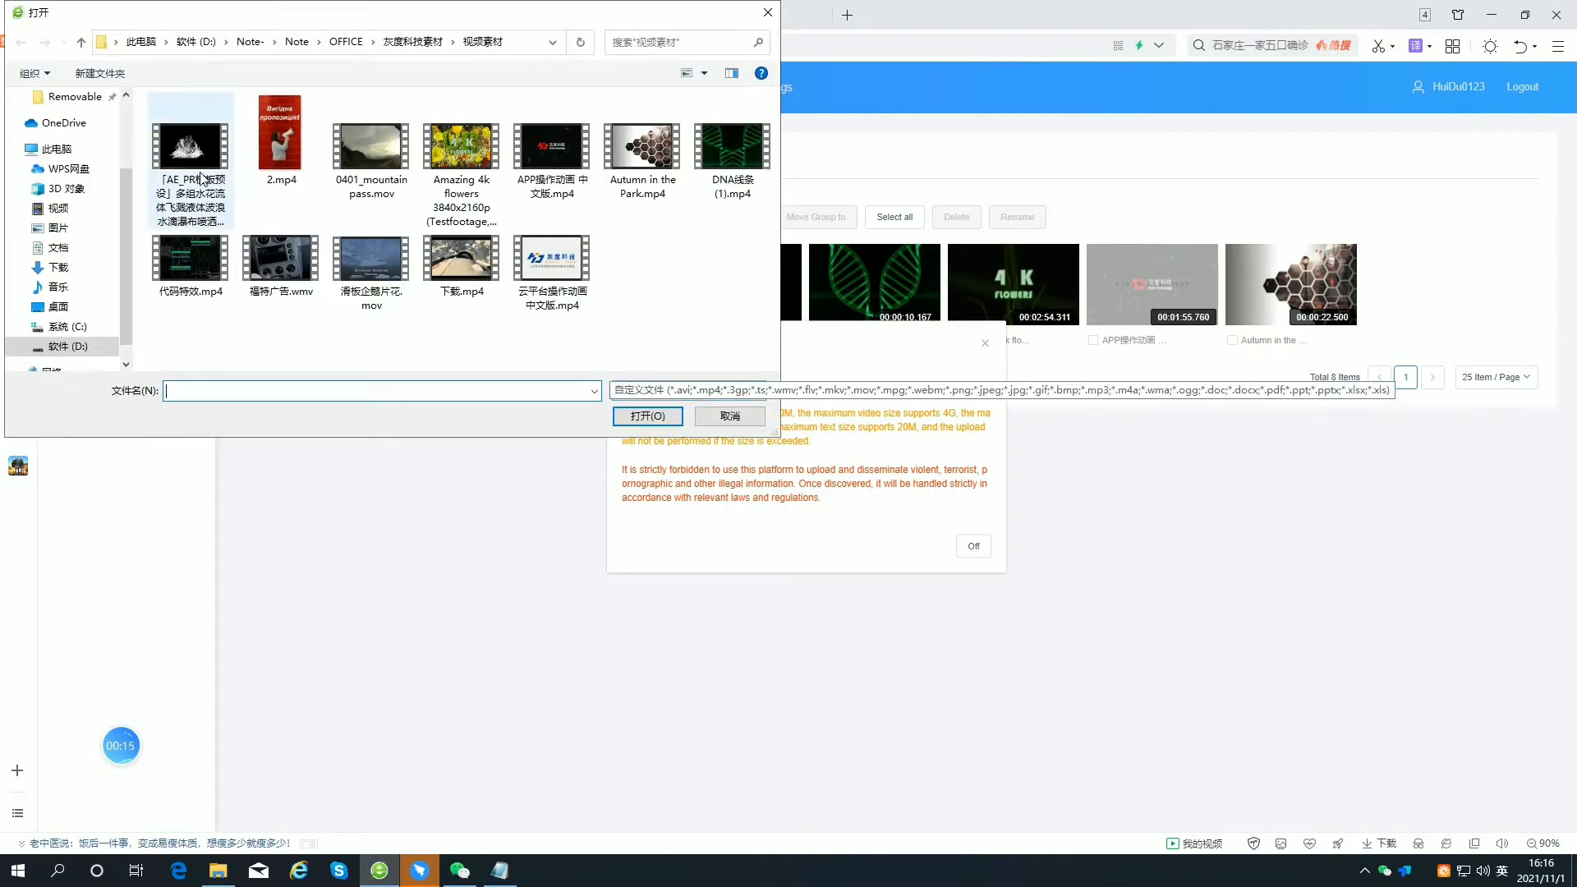
click(191, 160)
click(281, 149)
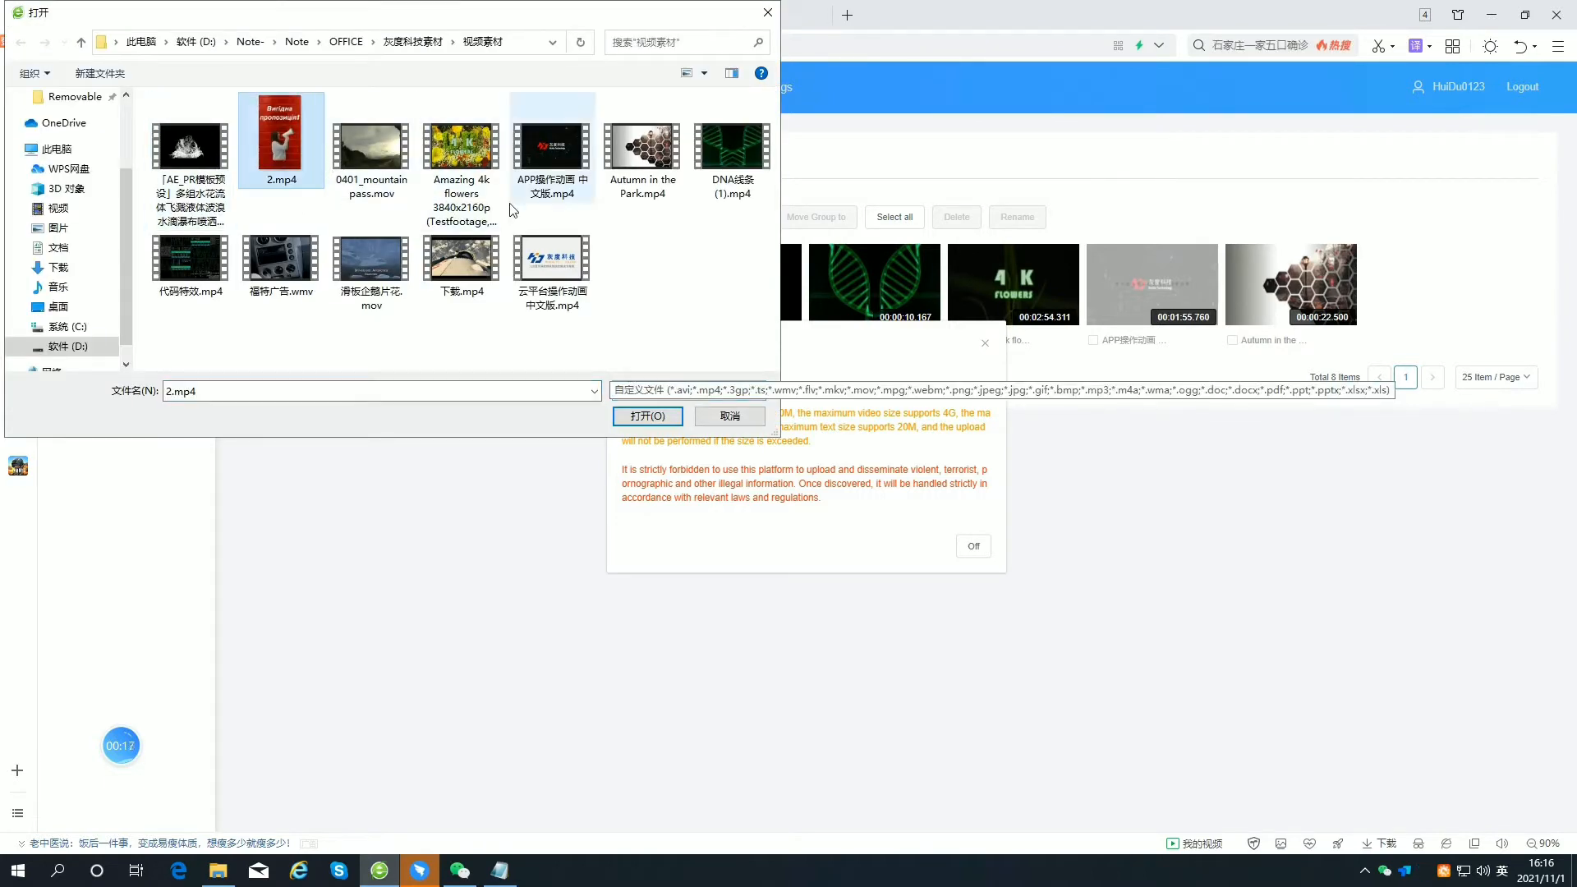
drag(580, 213, 229, 179)
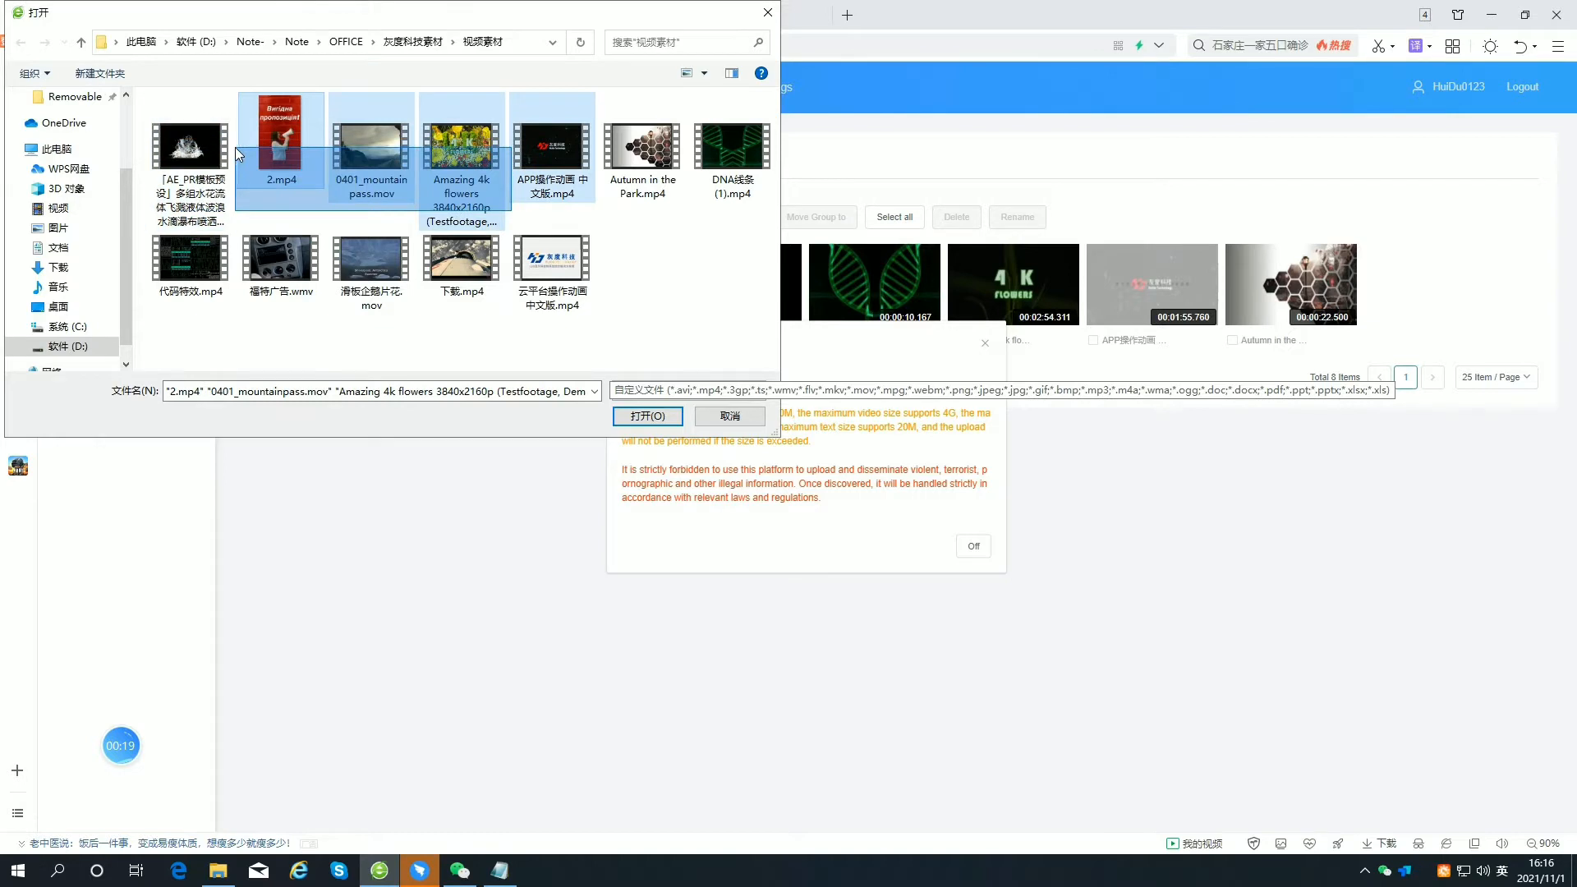
click(643, 415)
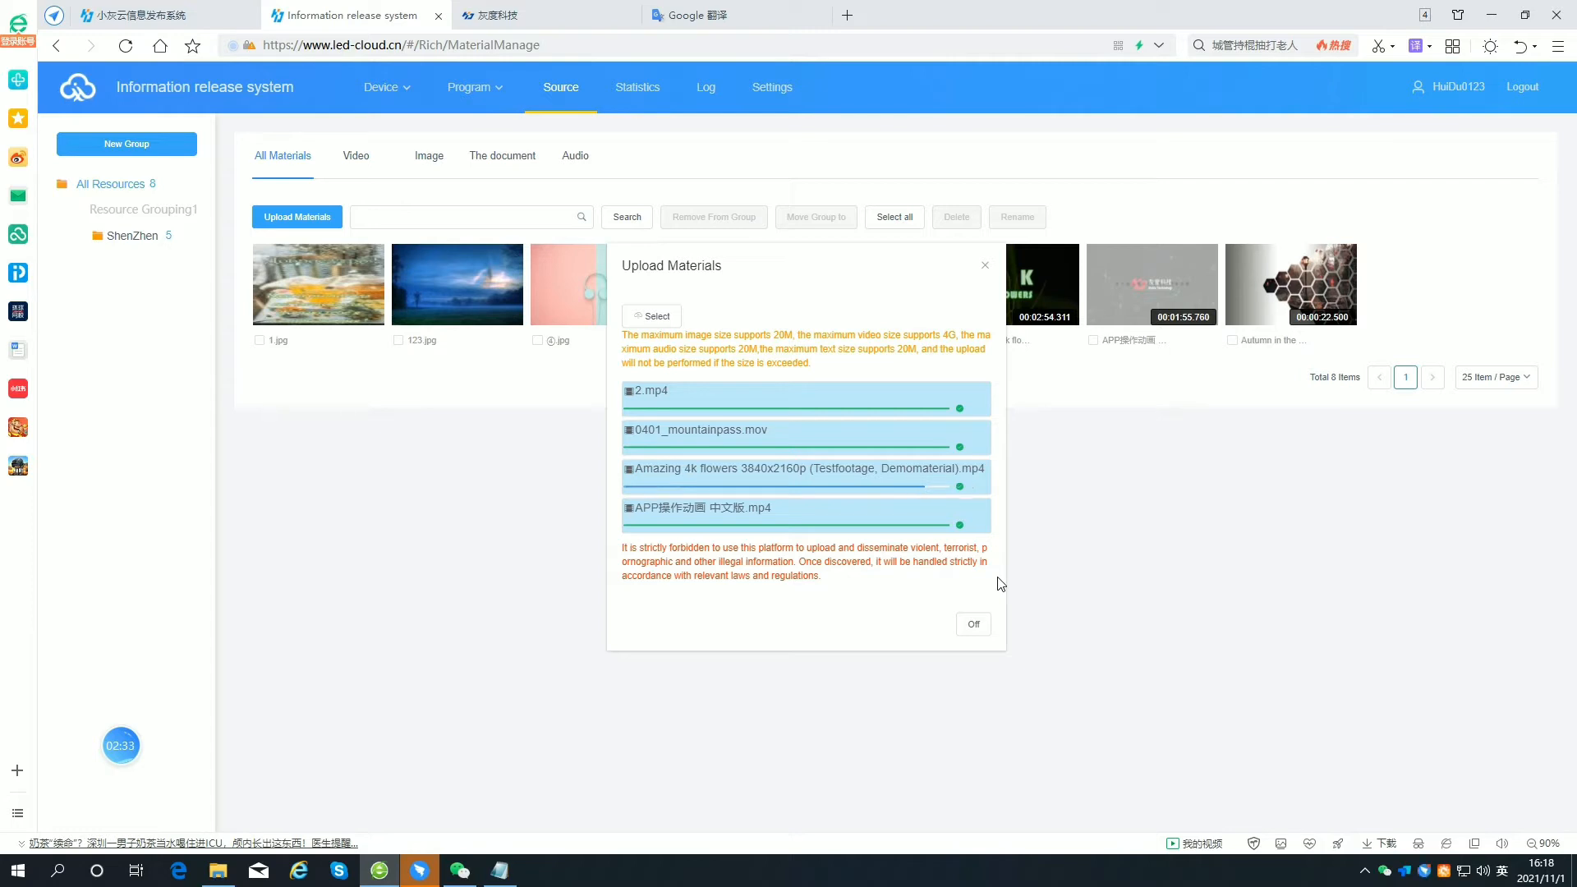
click(975, 624)
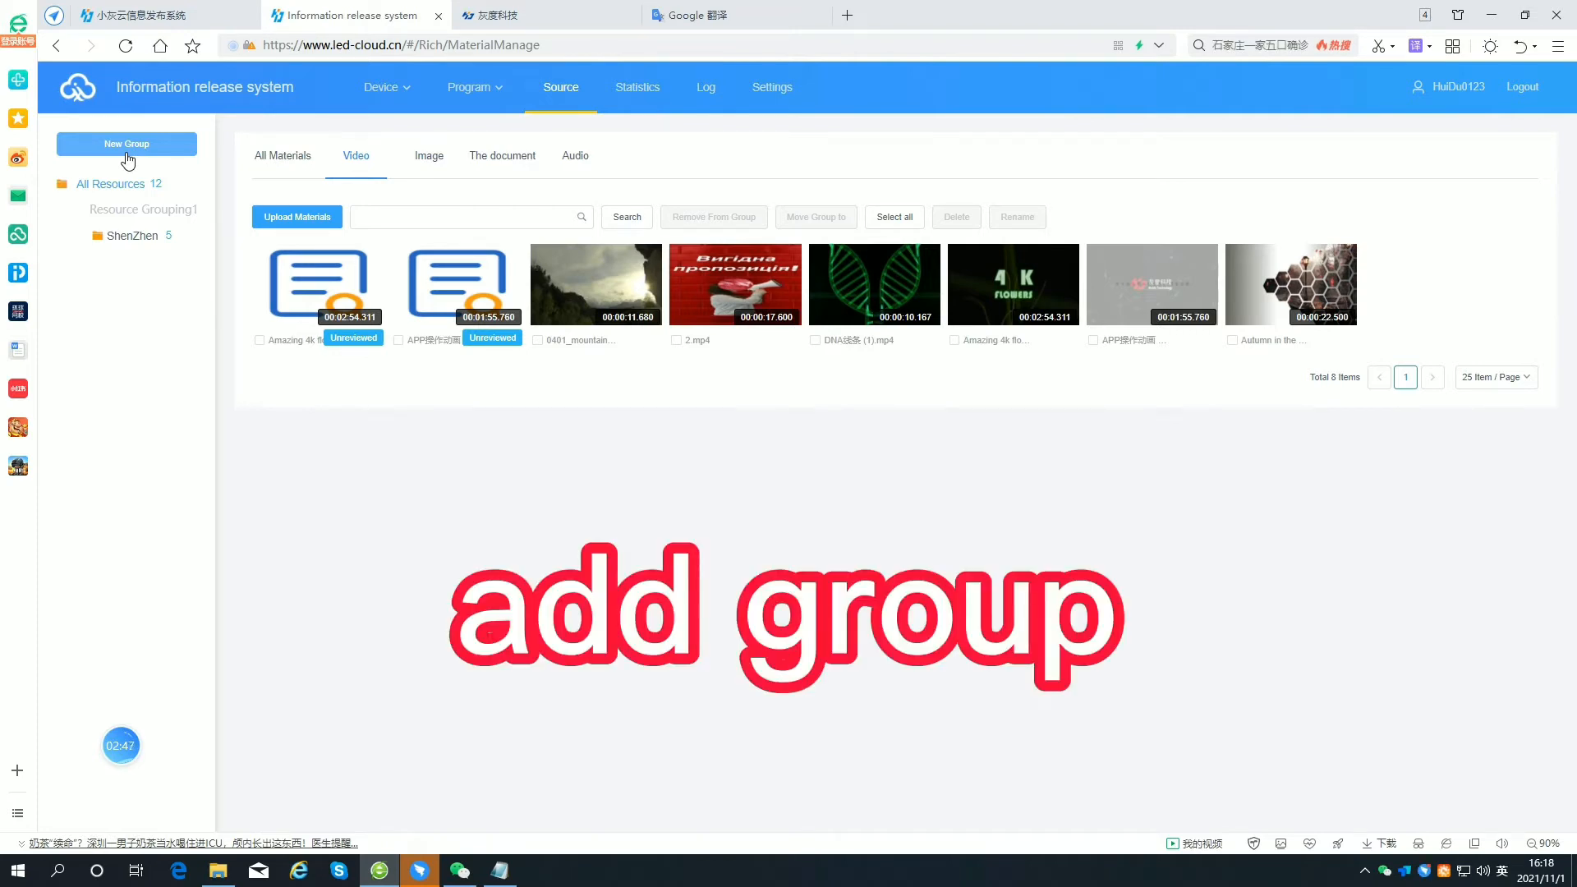
Create a new resource group named changsha.
click(126, 151)
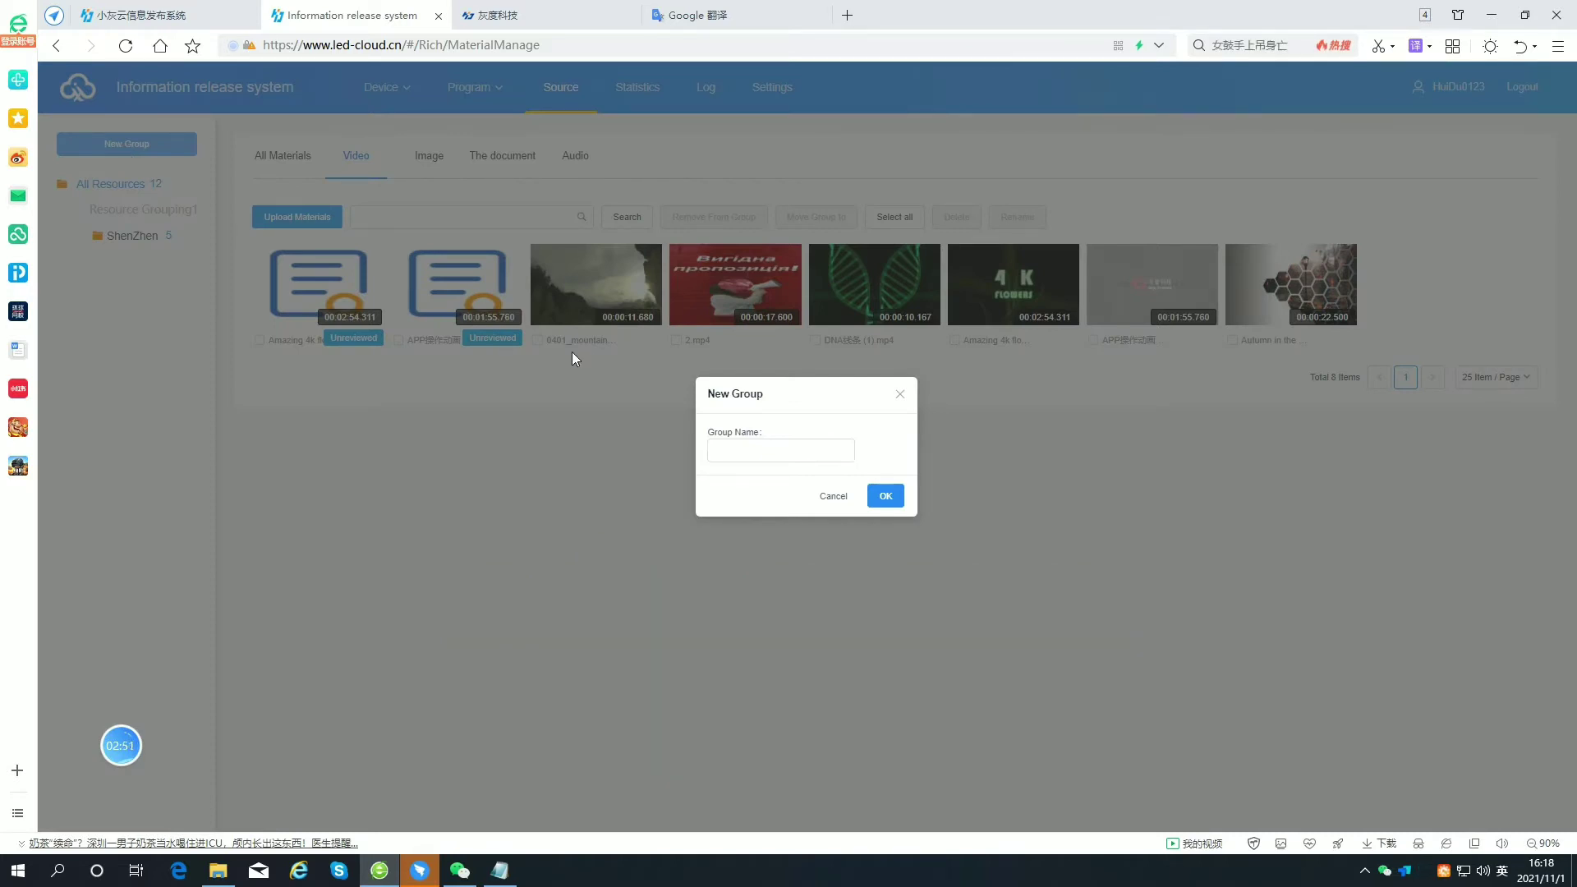
click(723, 448)
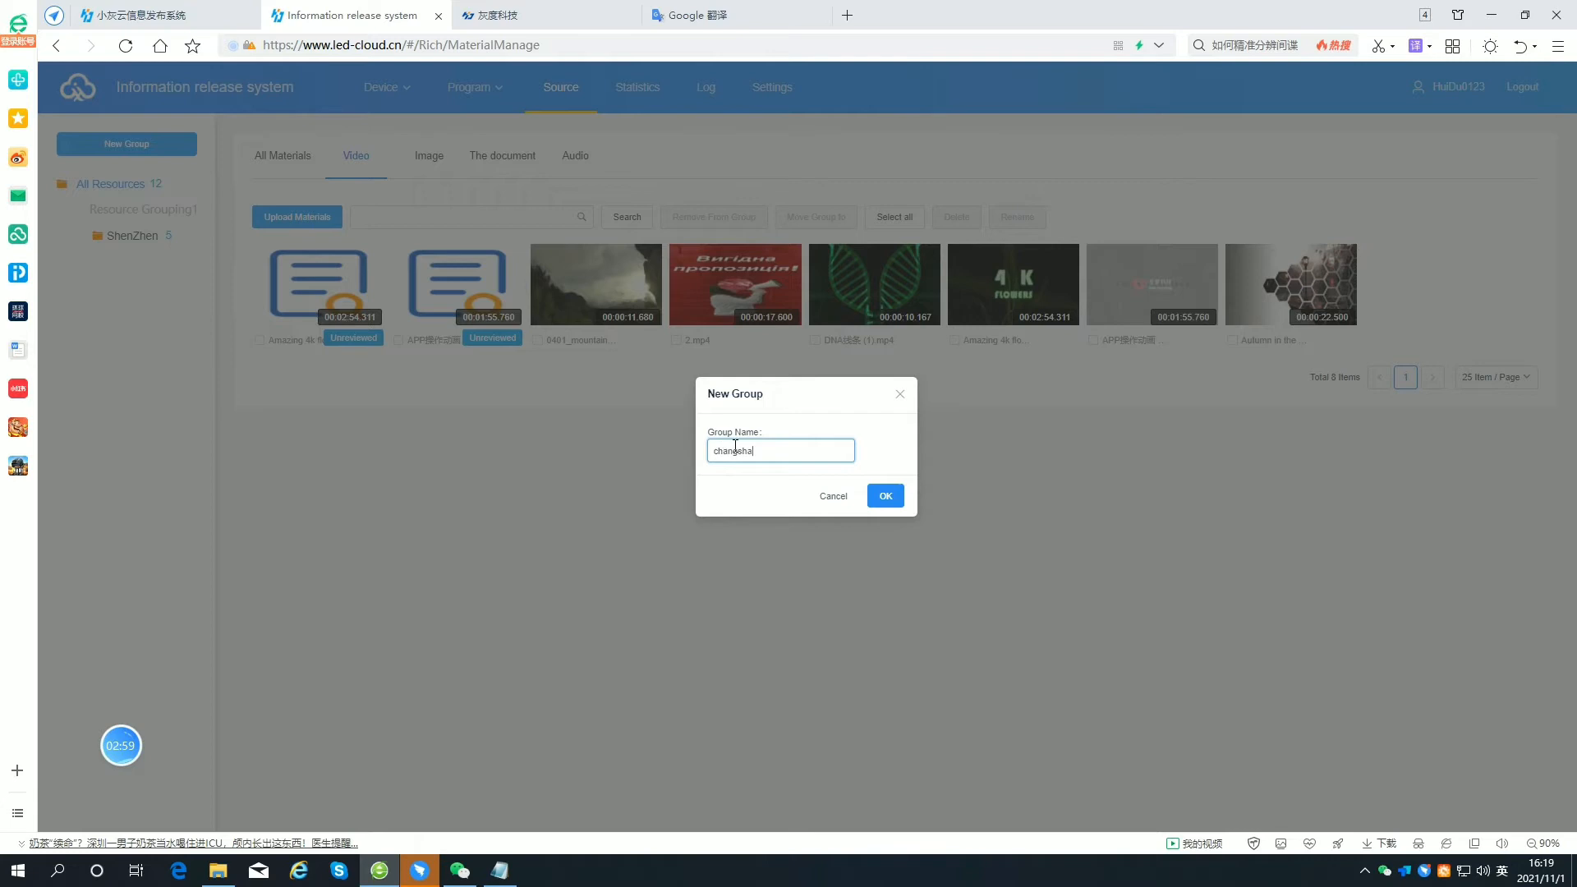
click(885, 495)
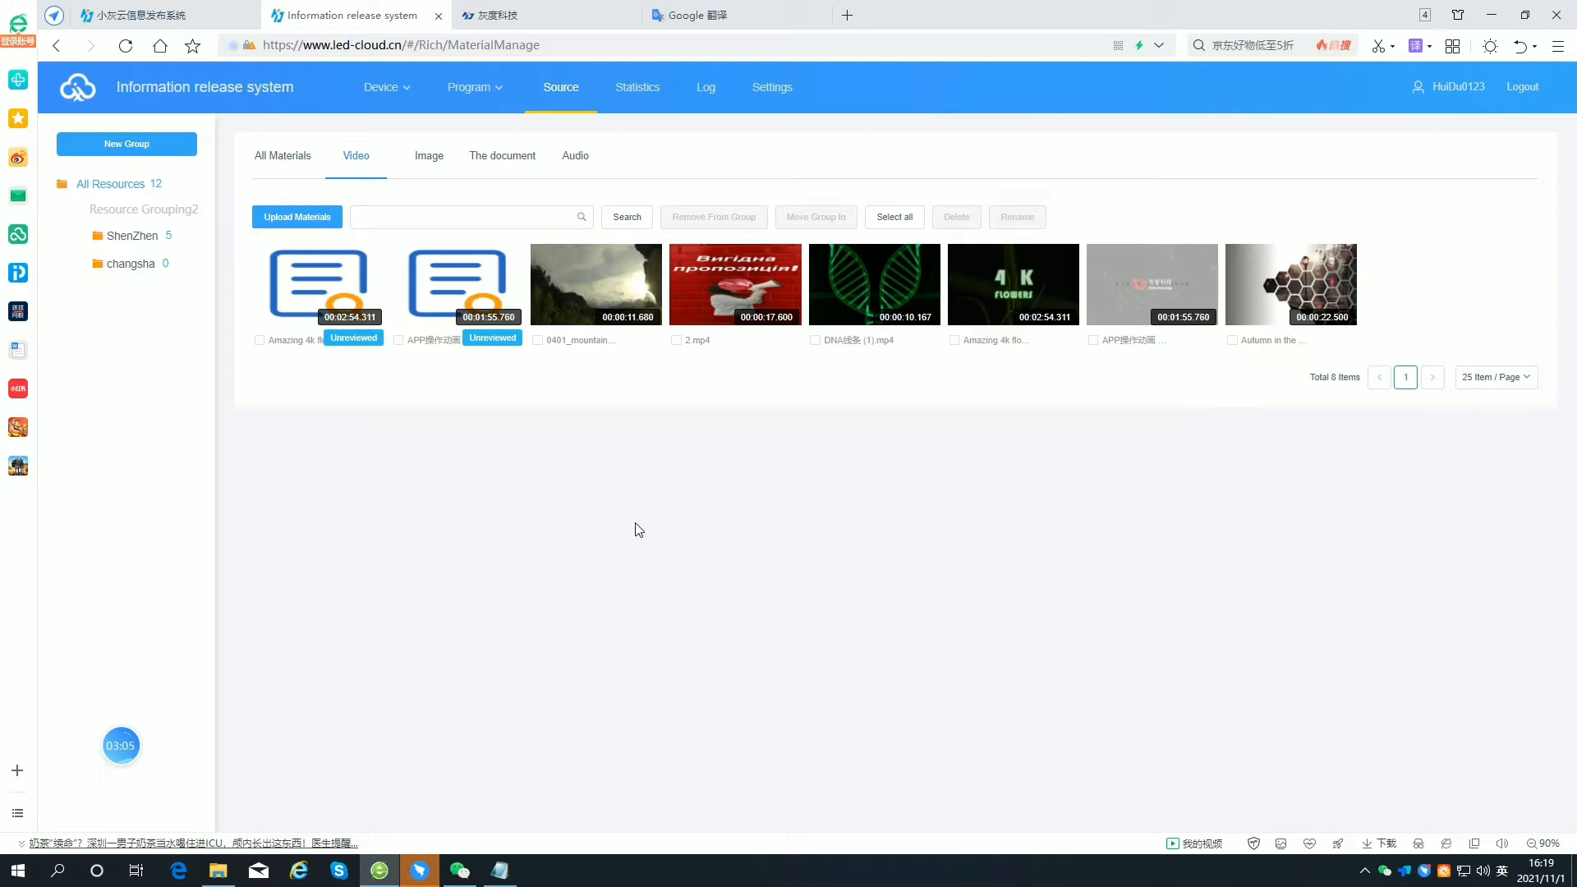
Check ShenZhen holds 5 items and changsha is empty, then show all 12 resources.
click(131, 236)
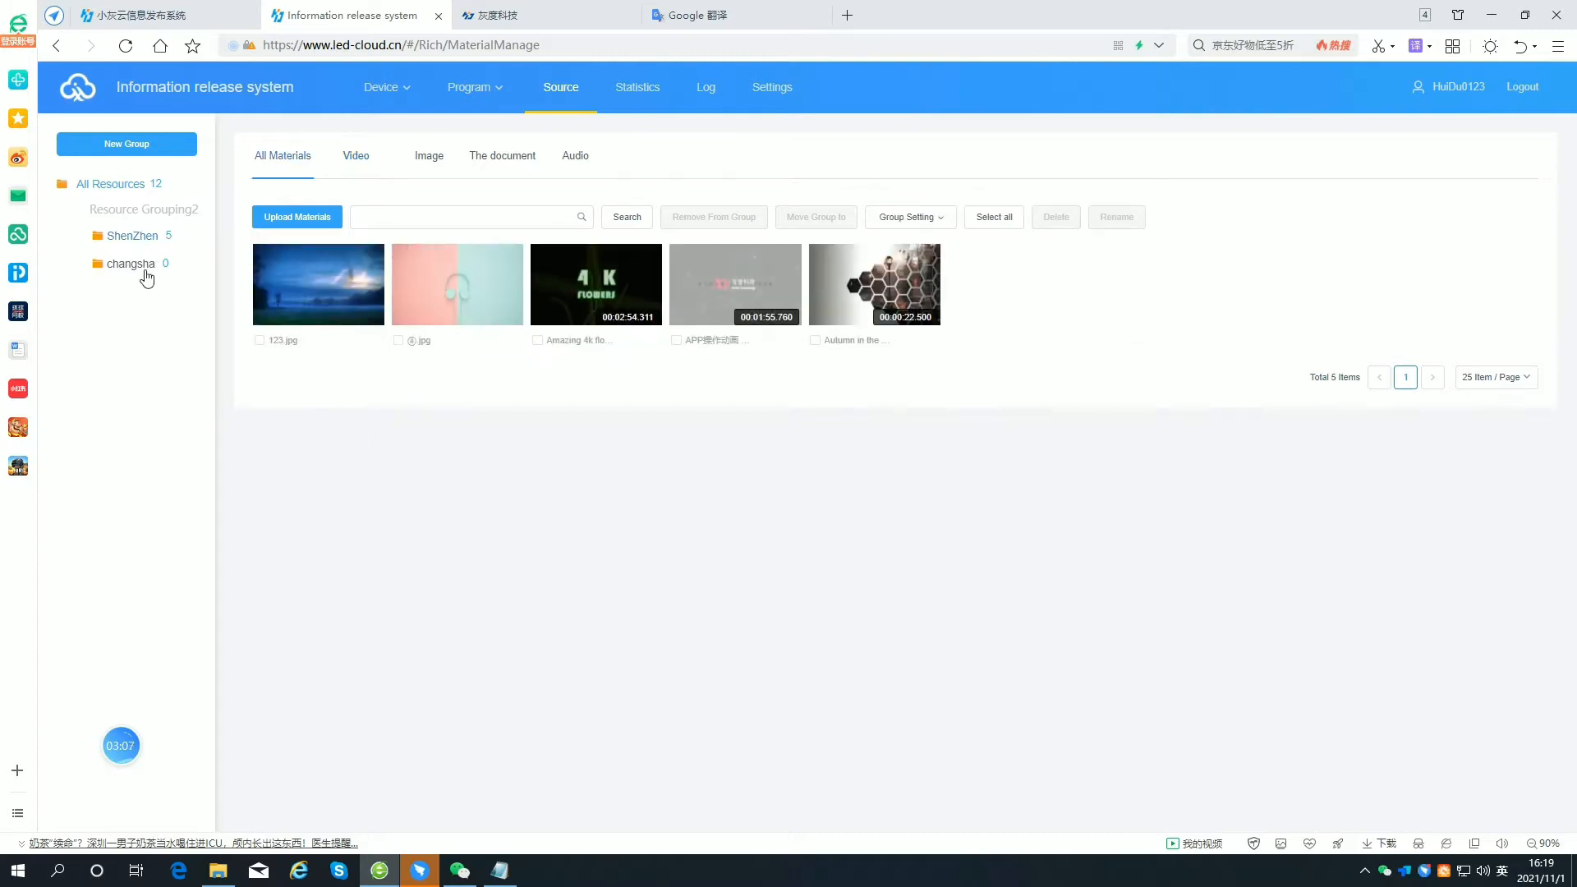
click(130, 264)
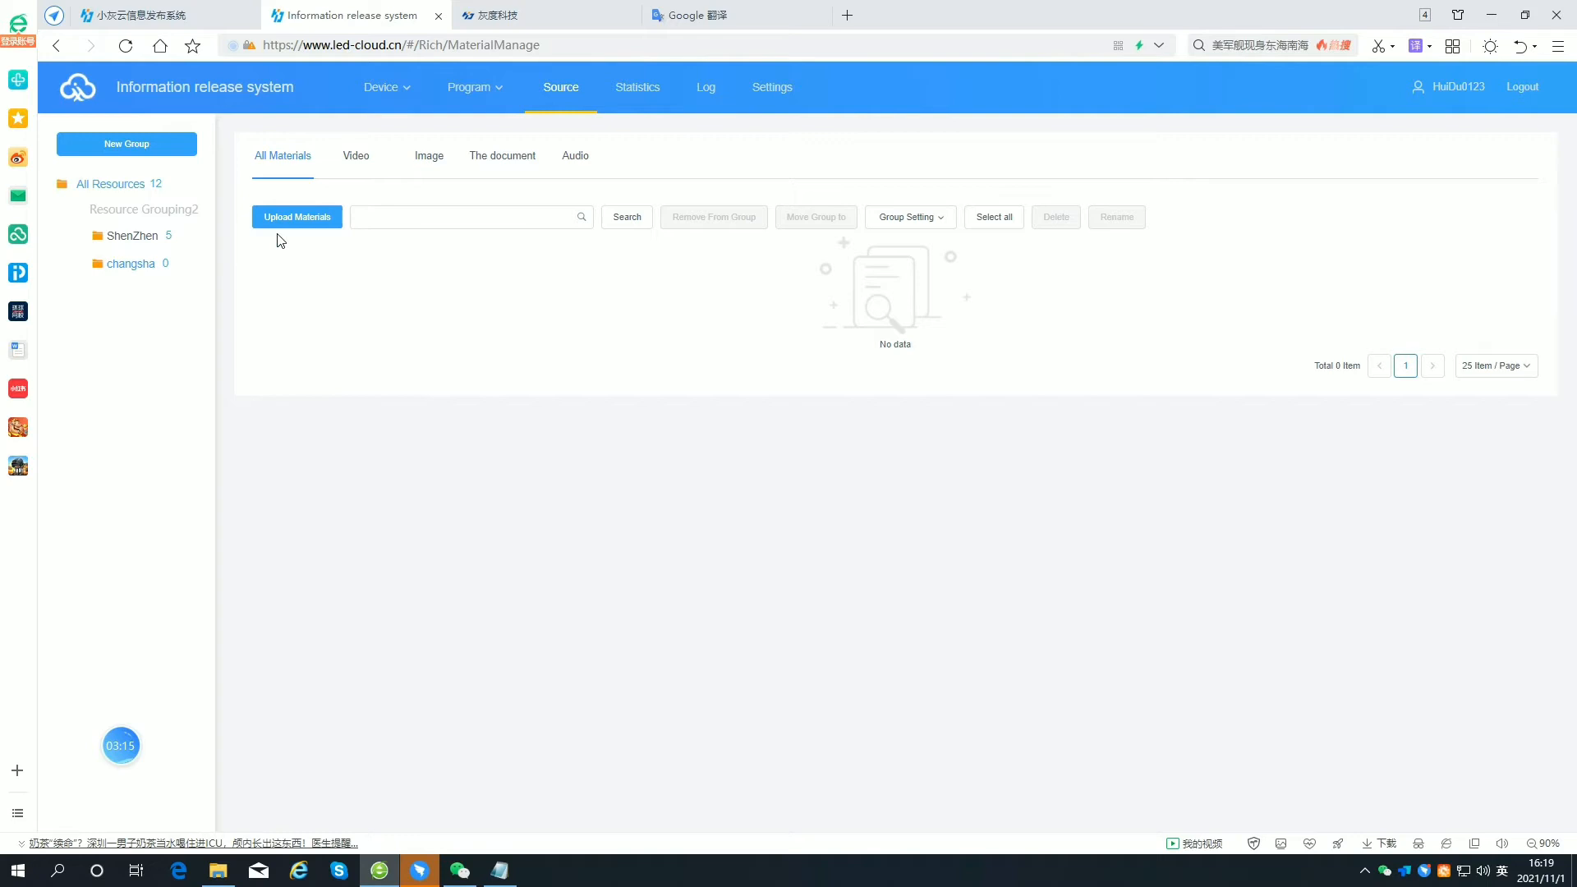
click(117, 183)
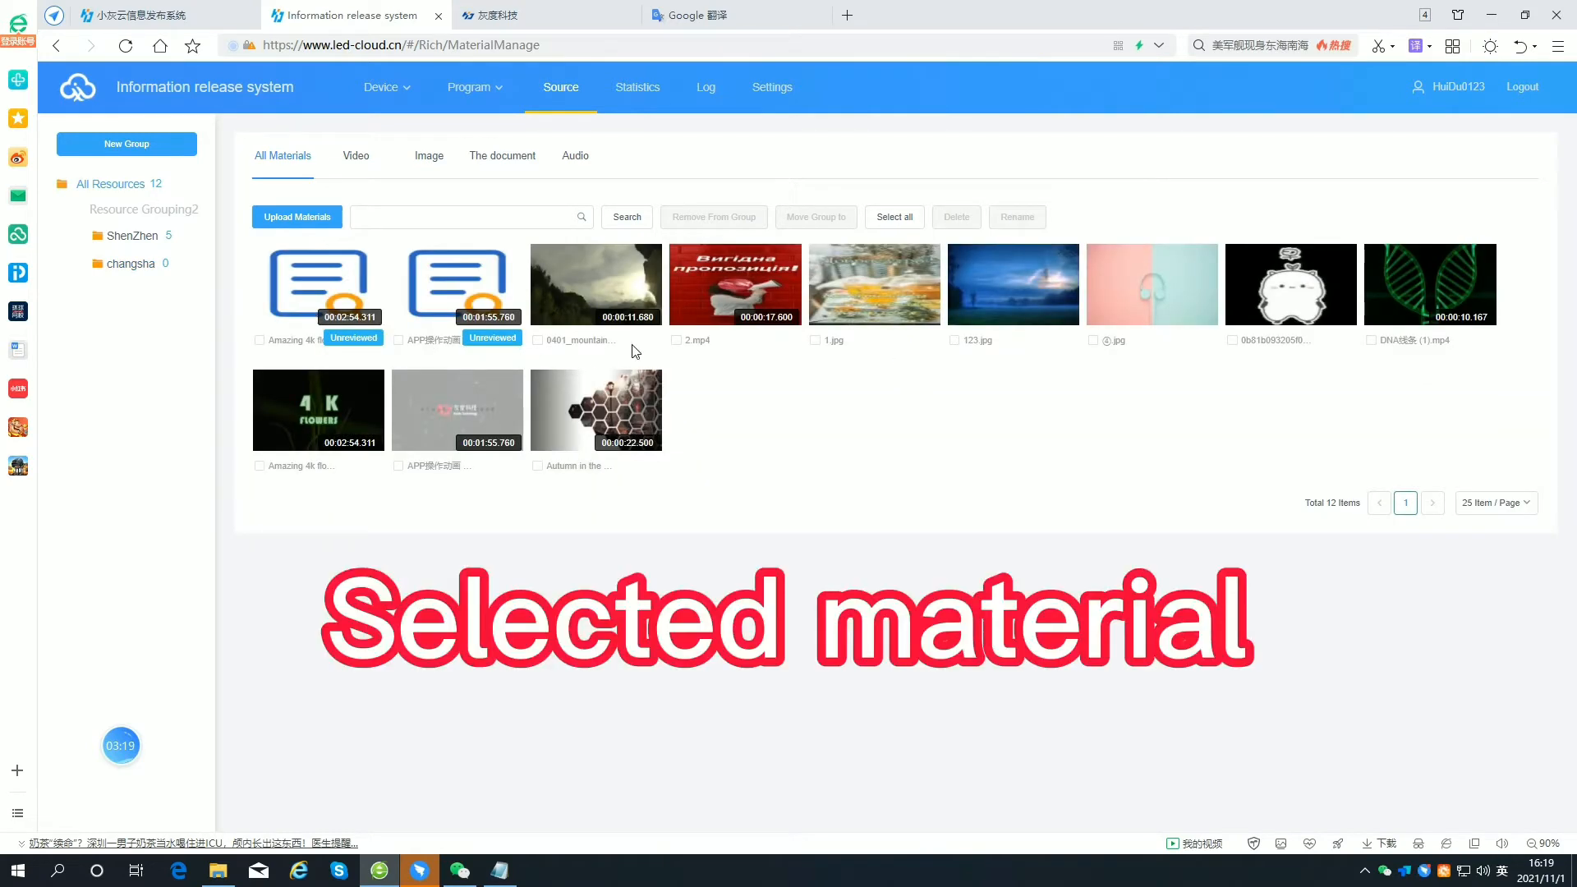
Select five materials: the mountain clip, 2.mp4, 1.jpg, 123.jpg and the cartoon image.
click(538, 341)
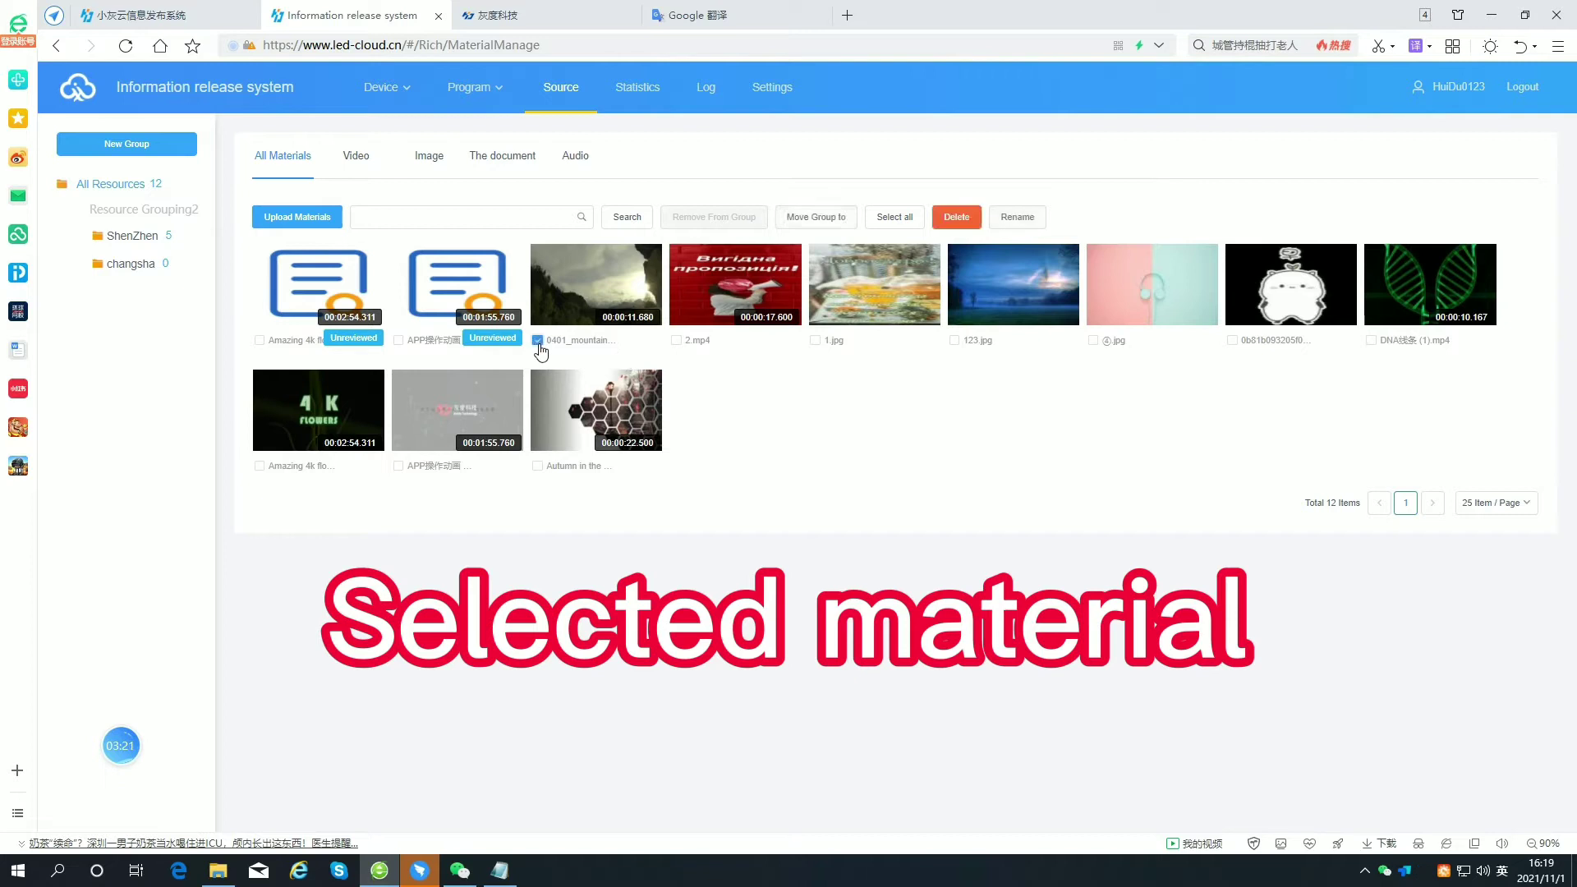
click(677, 342)
click(817, 341)
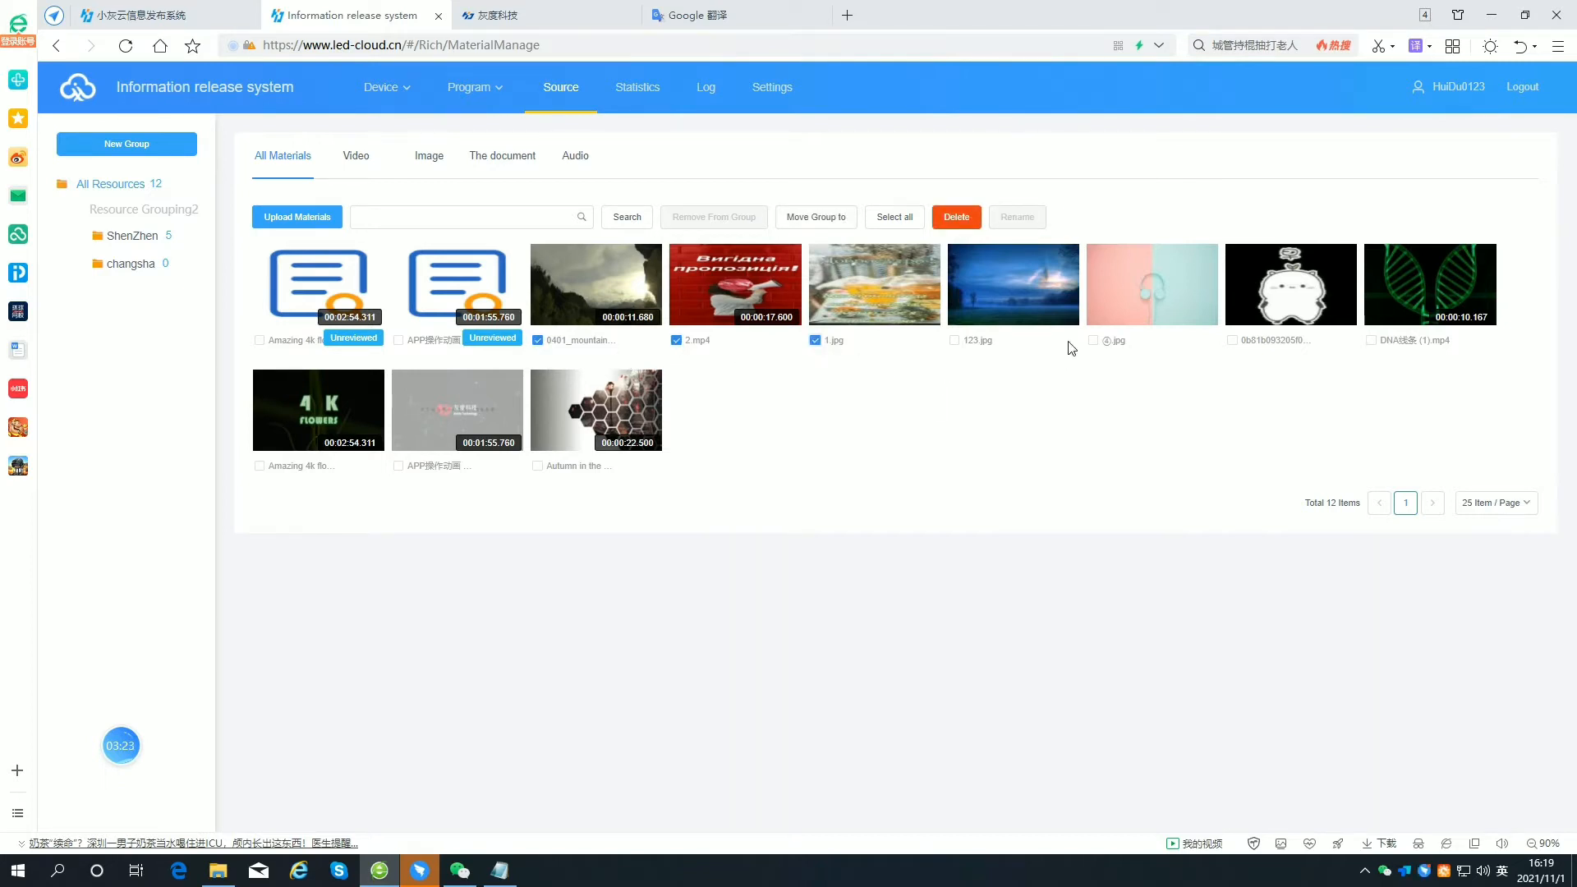
click(956, 341)
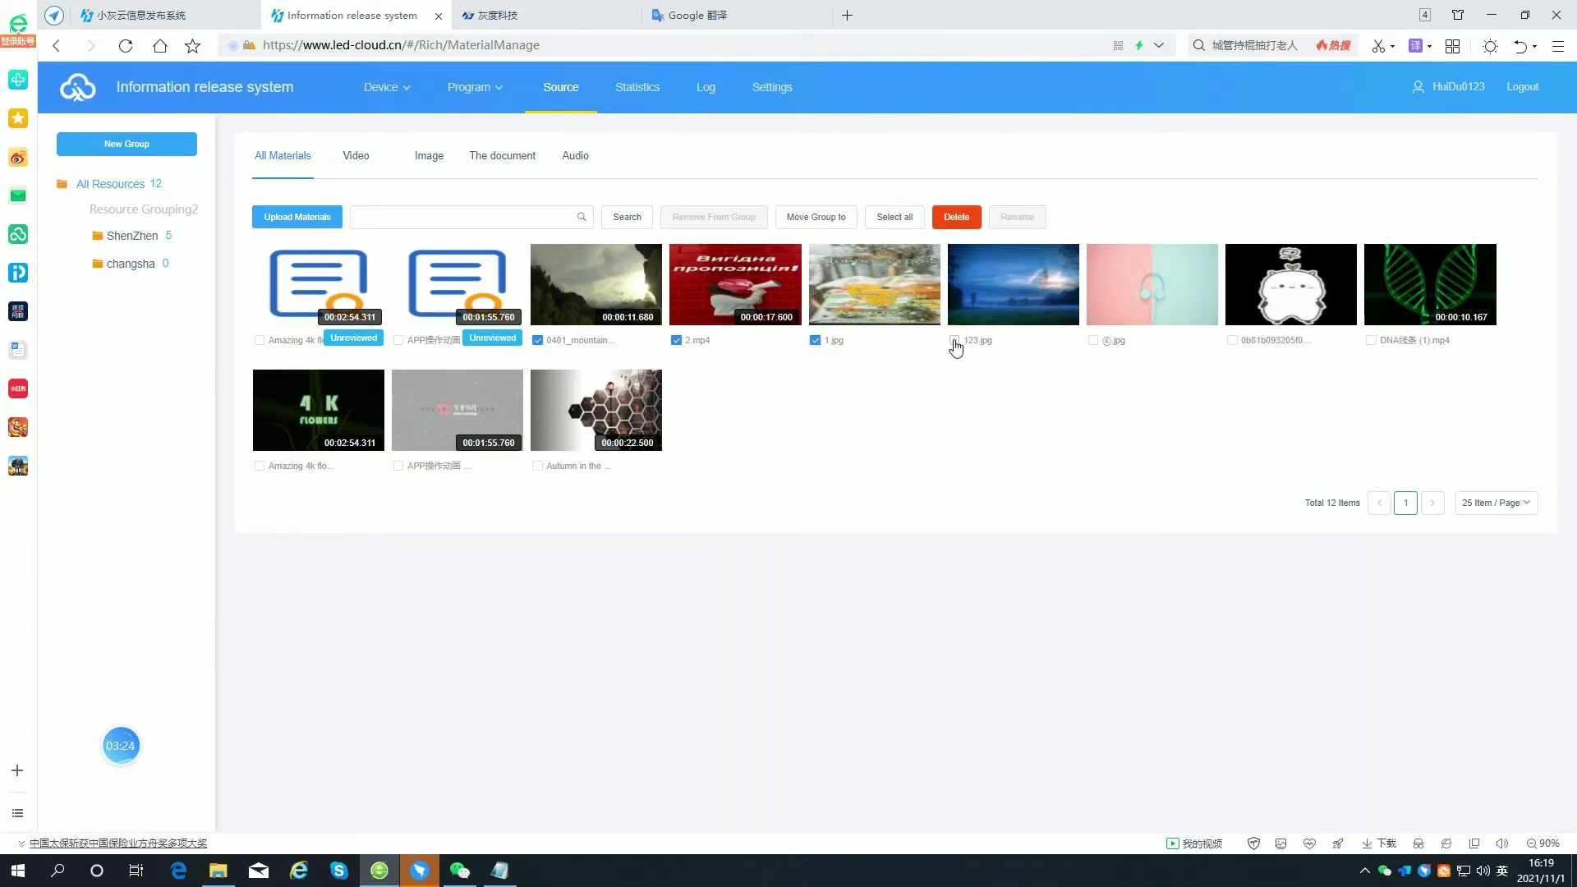
click(1232, 341)
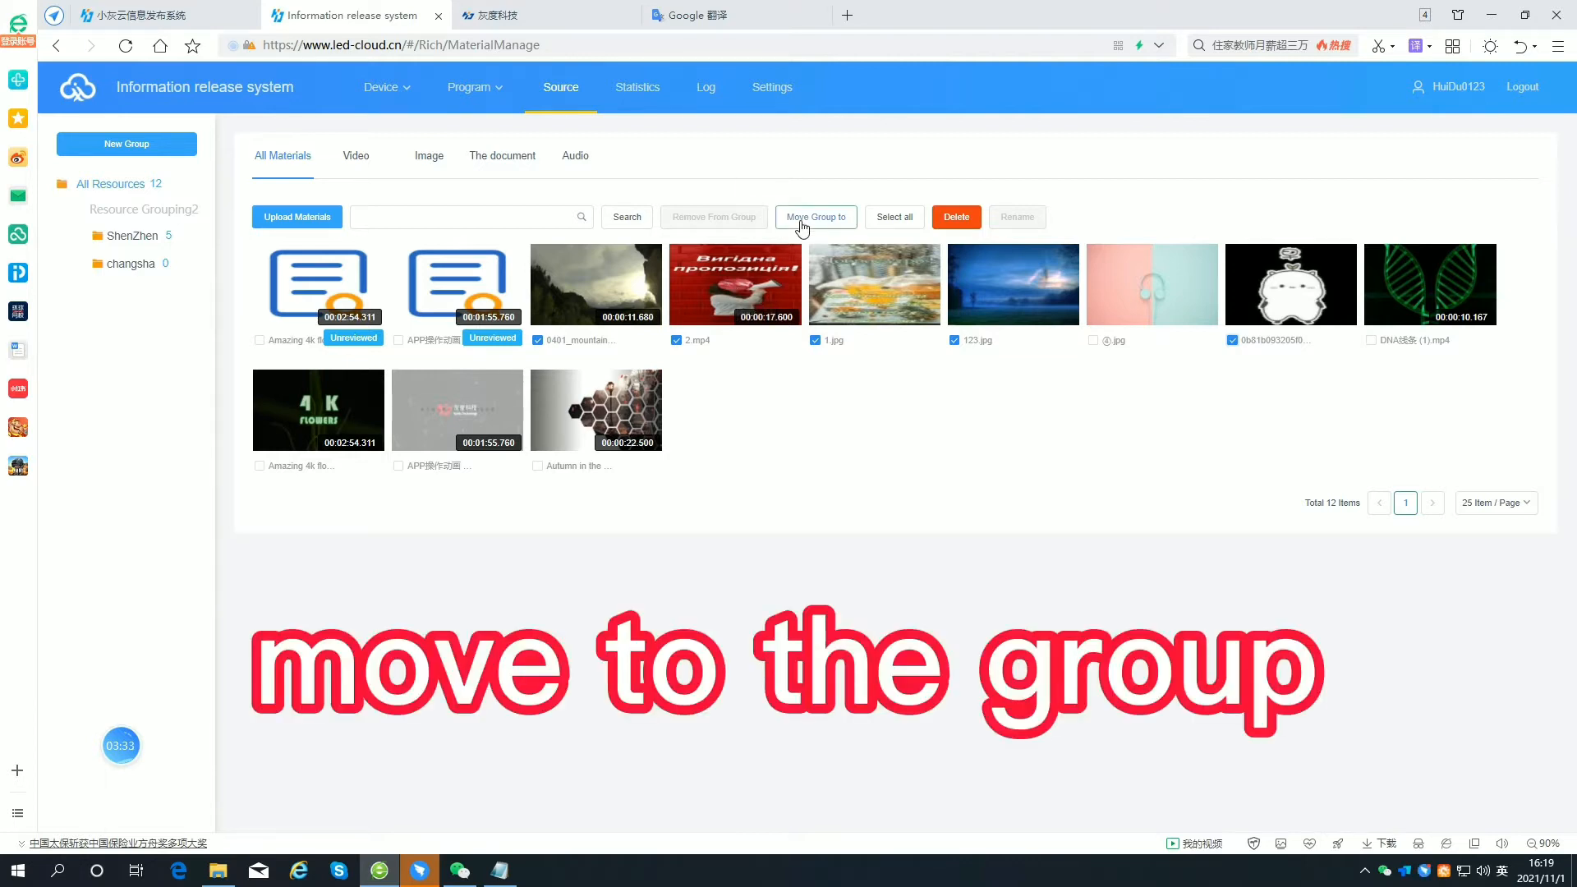
Move the selected materials into the changsha group and view its 5 items.
click(814, 217)
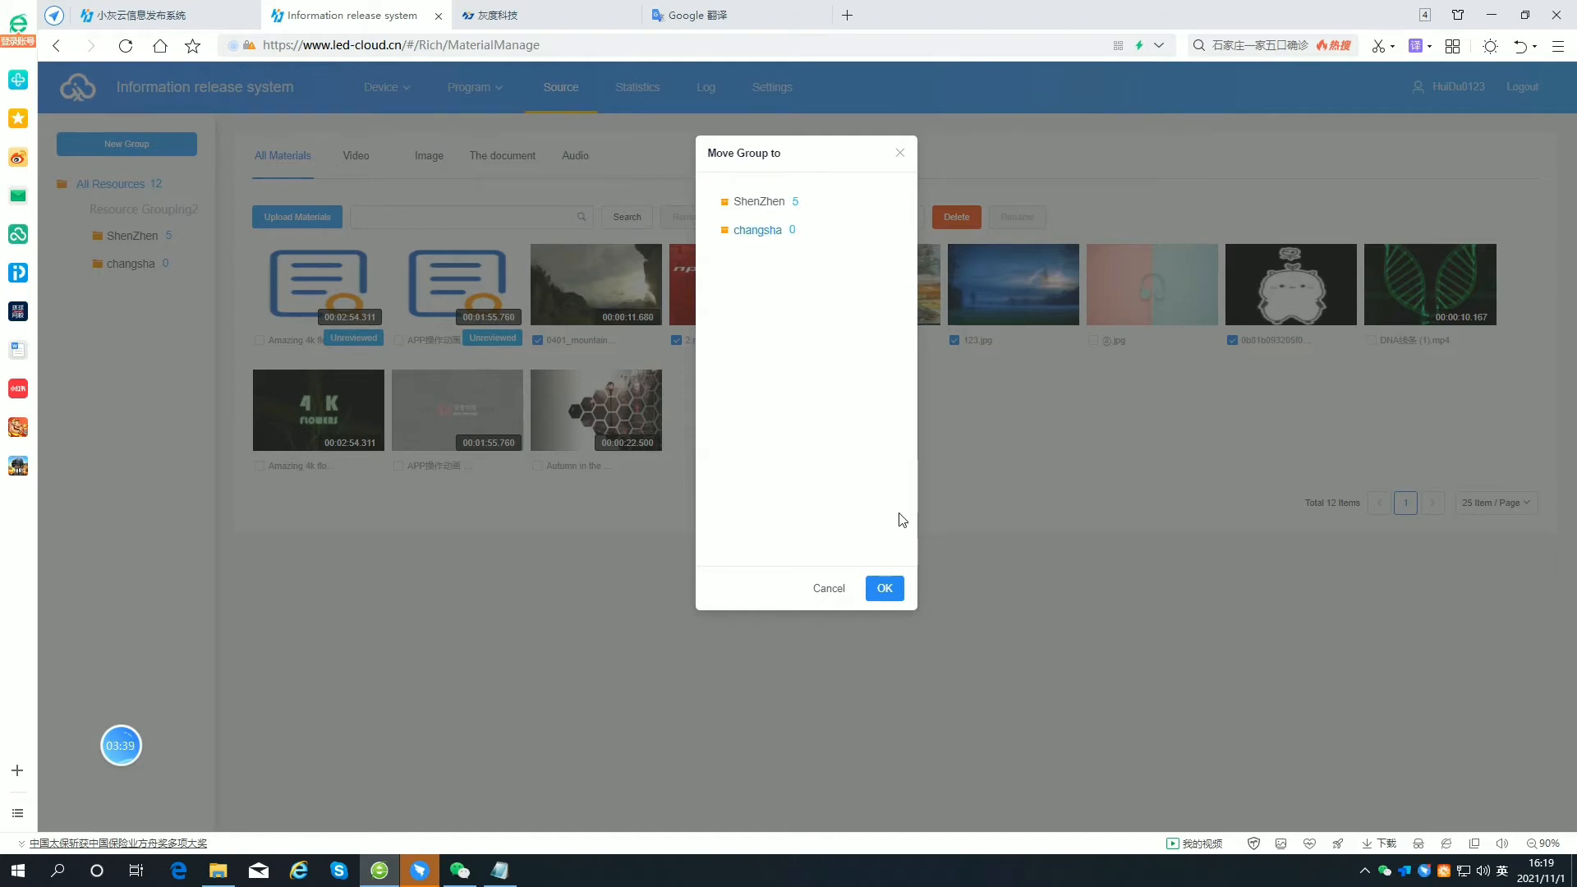
click(885, 589)
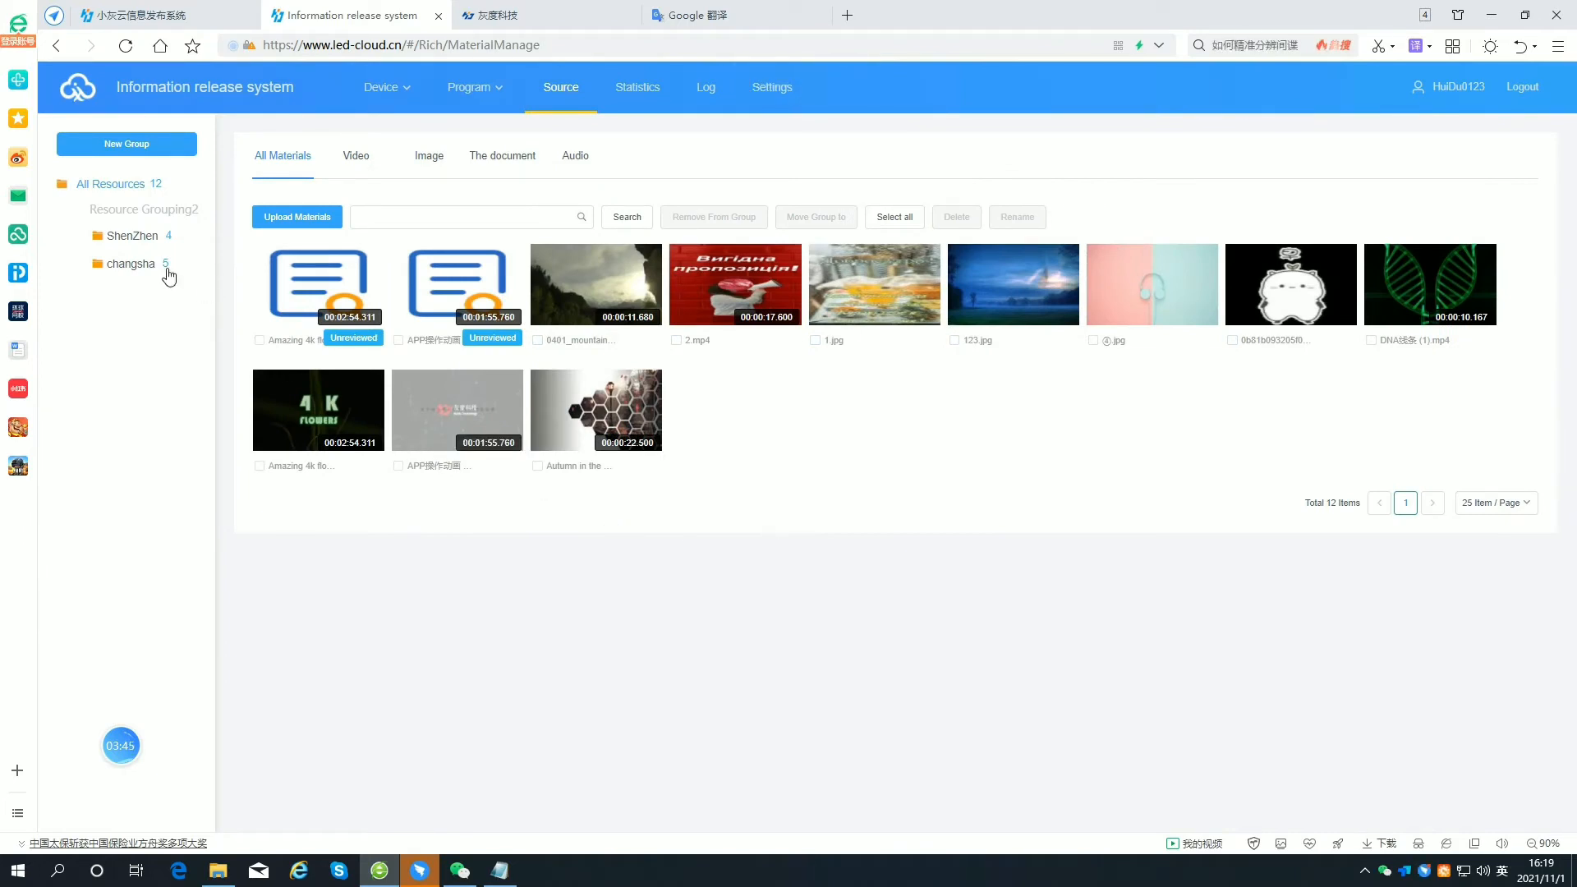
click(131, 265)
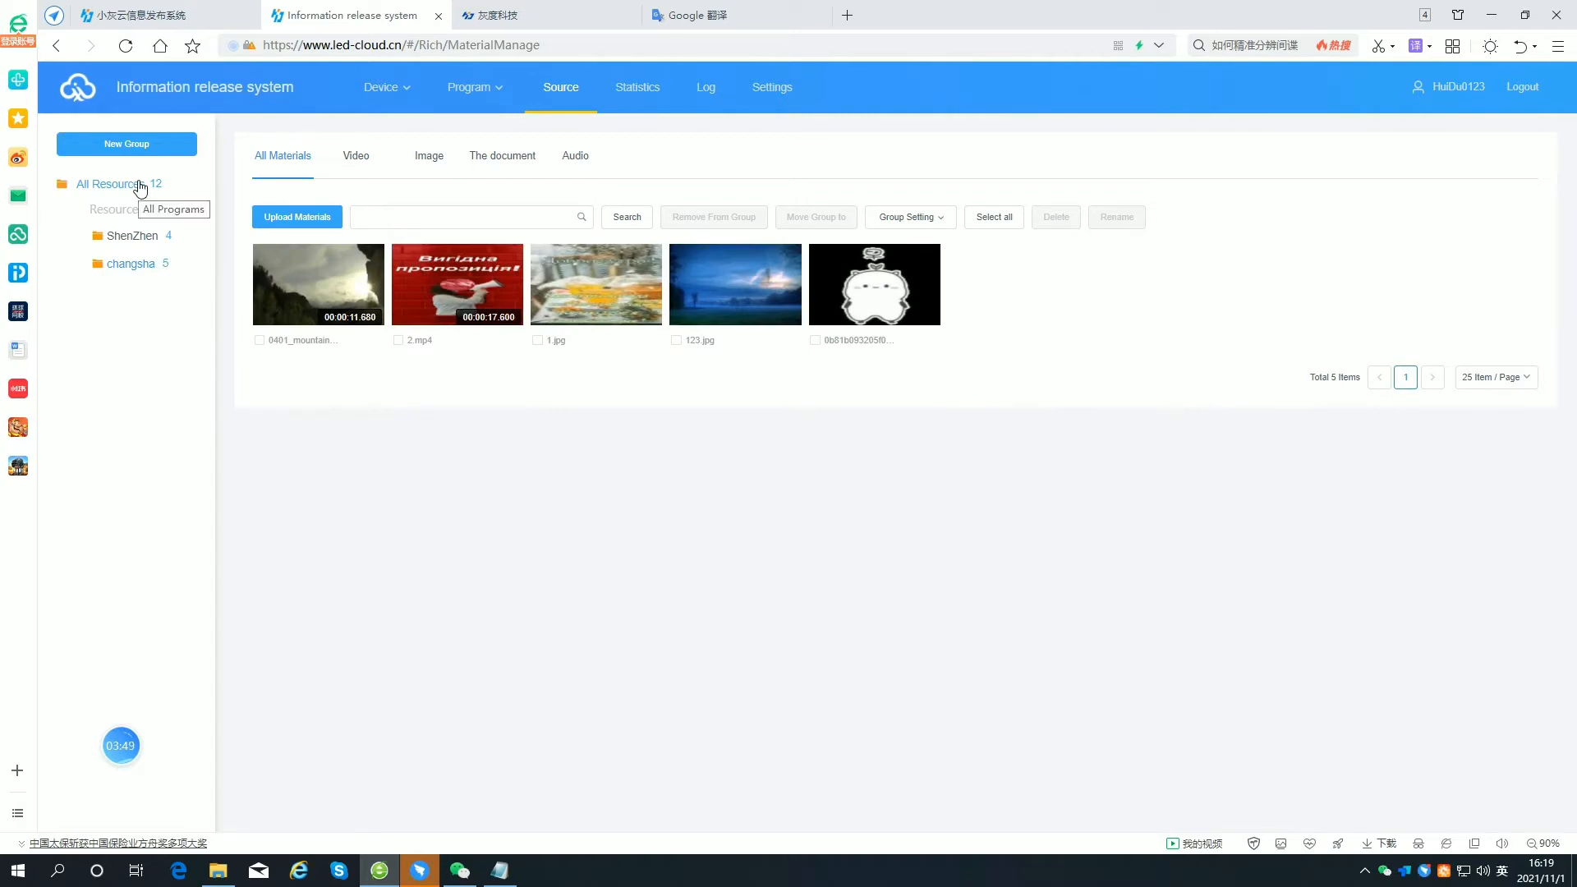
Return to all resources, then go to the LED full-colour program list.
click(140, 186)
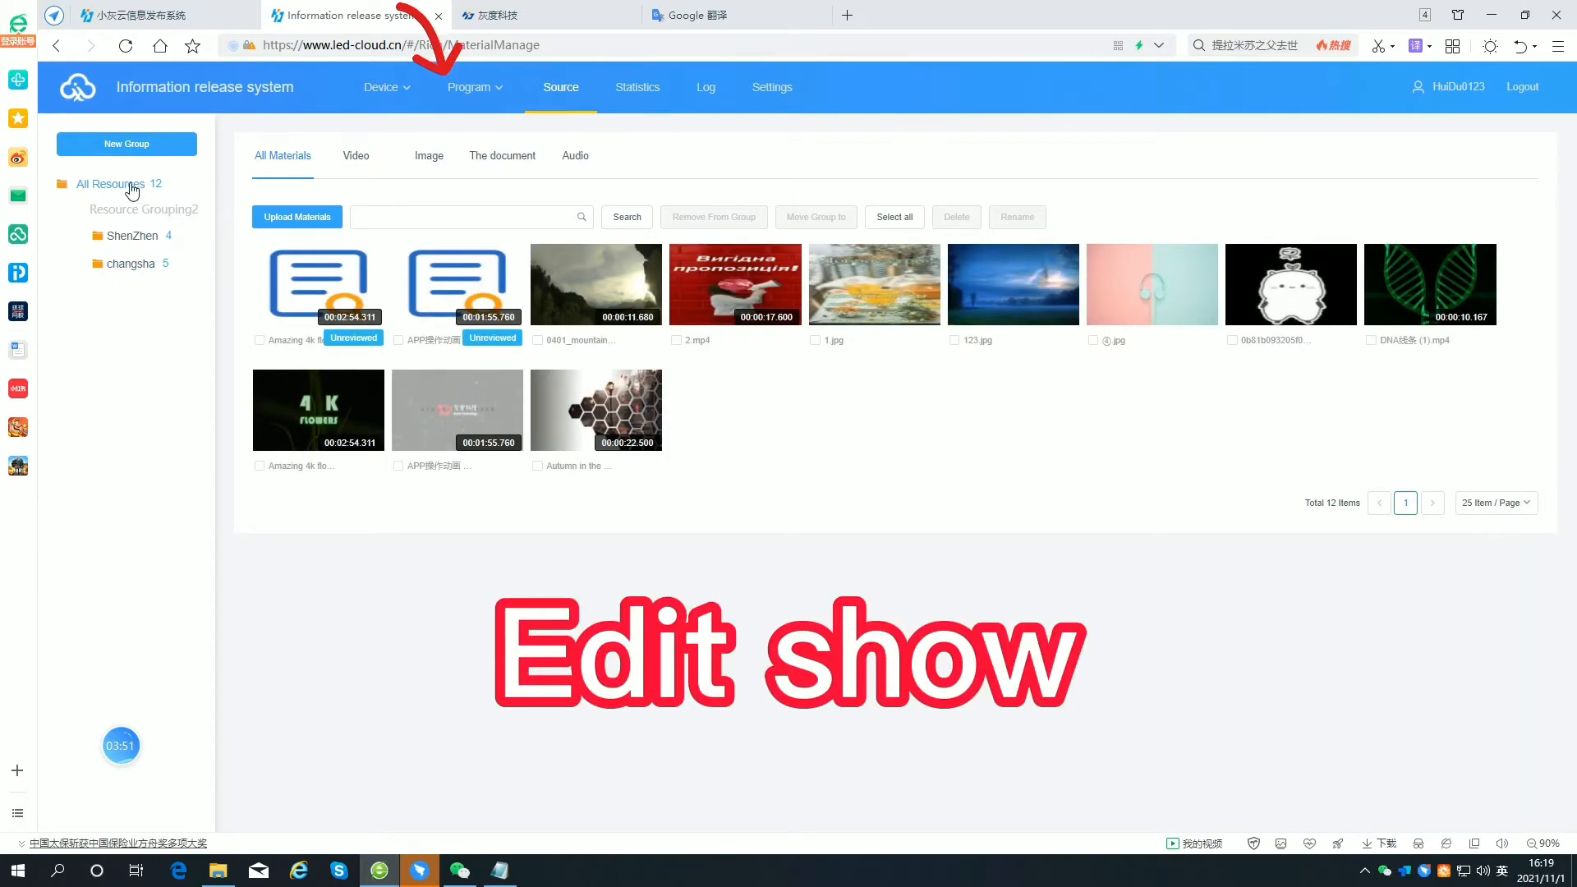
mouse_move(473, 88)
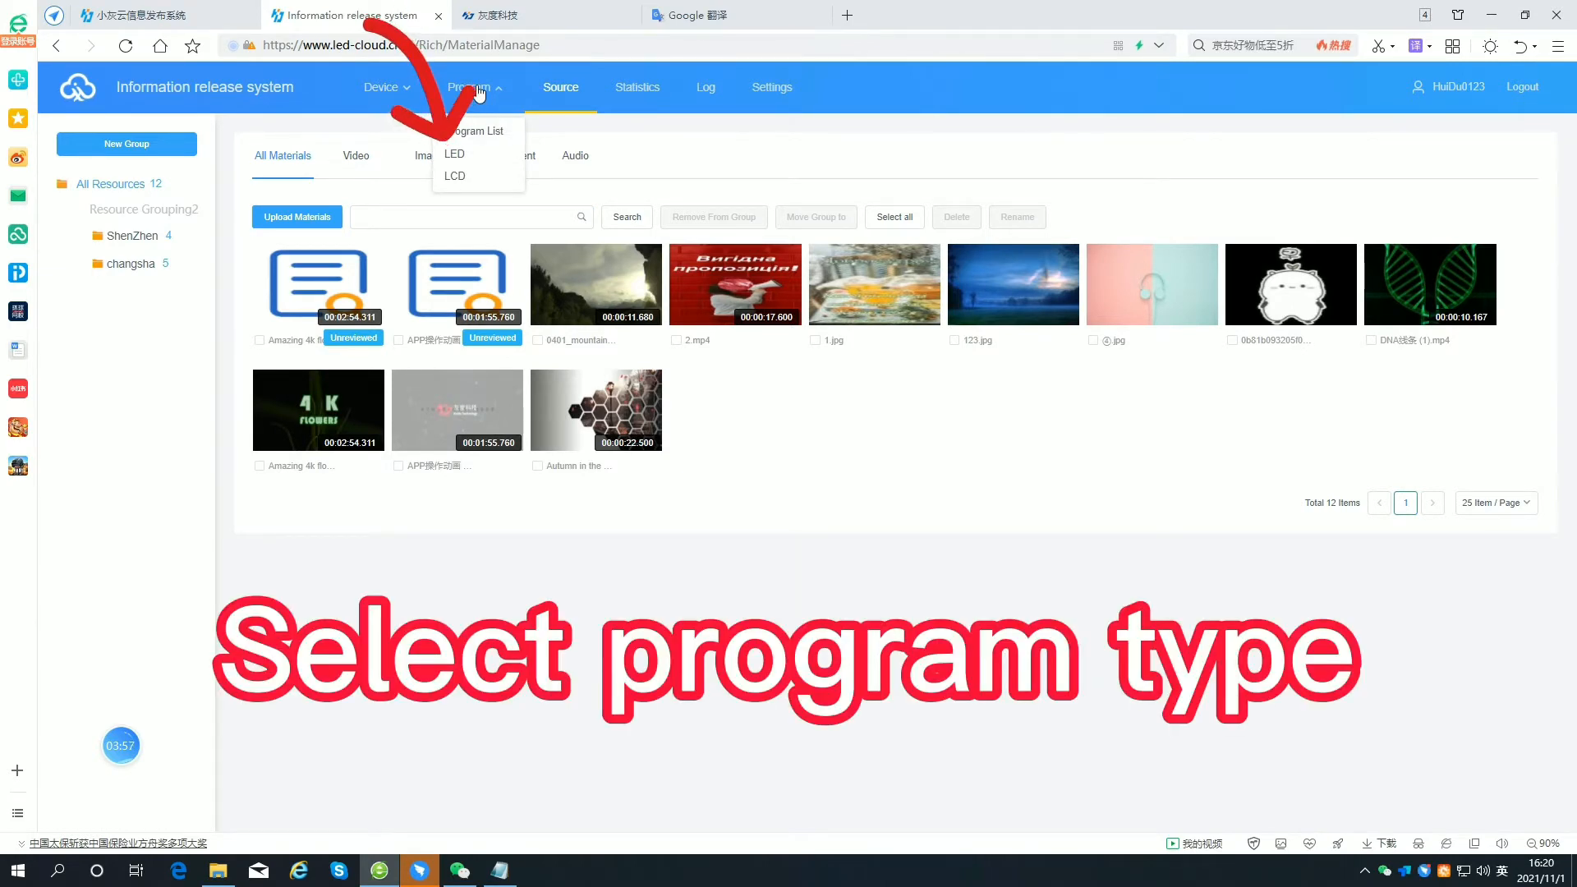
click(457, 155)
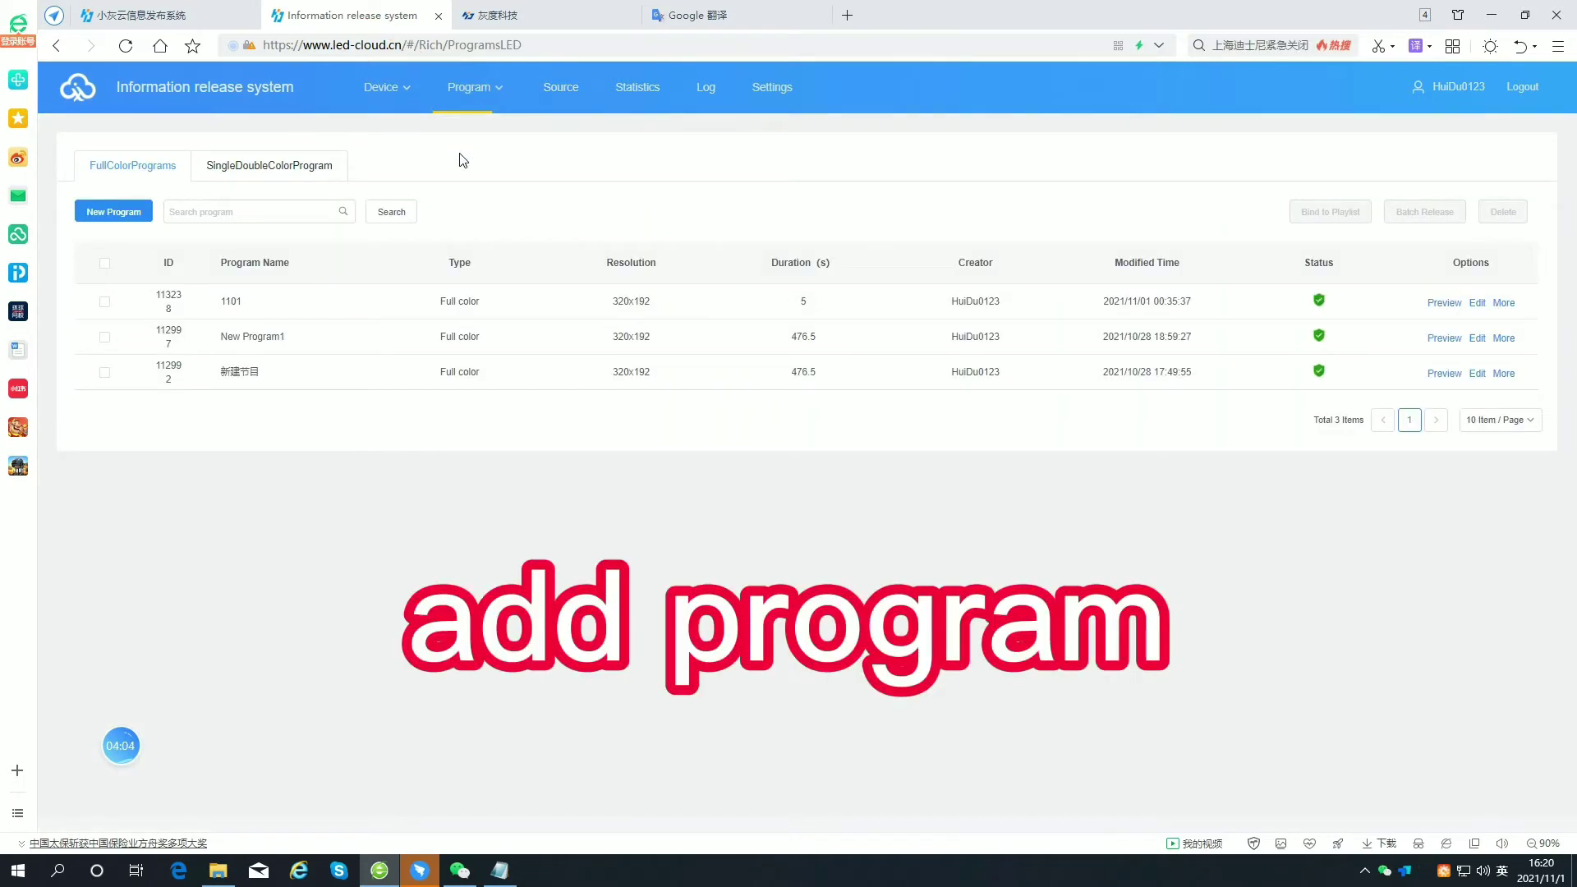
Create New Program2 targeting device A4-21-A055D at 320×192 and enter its editor.
click(130, 217)
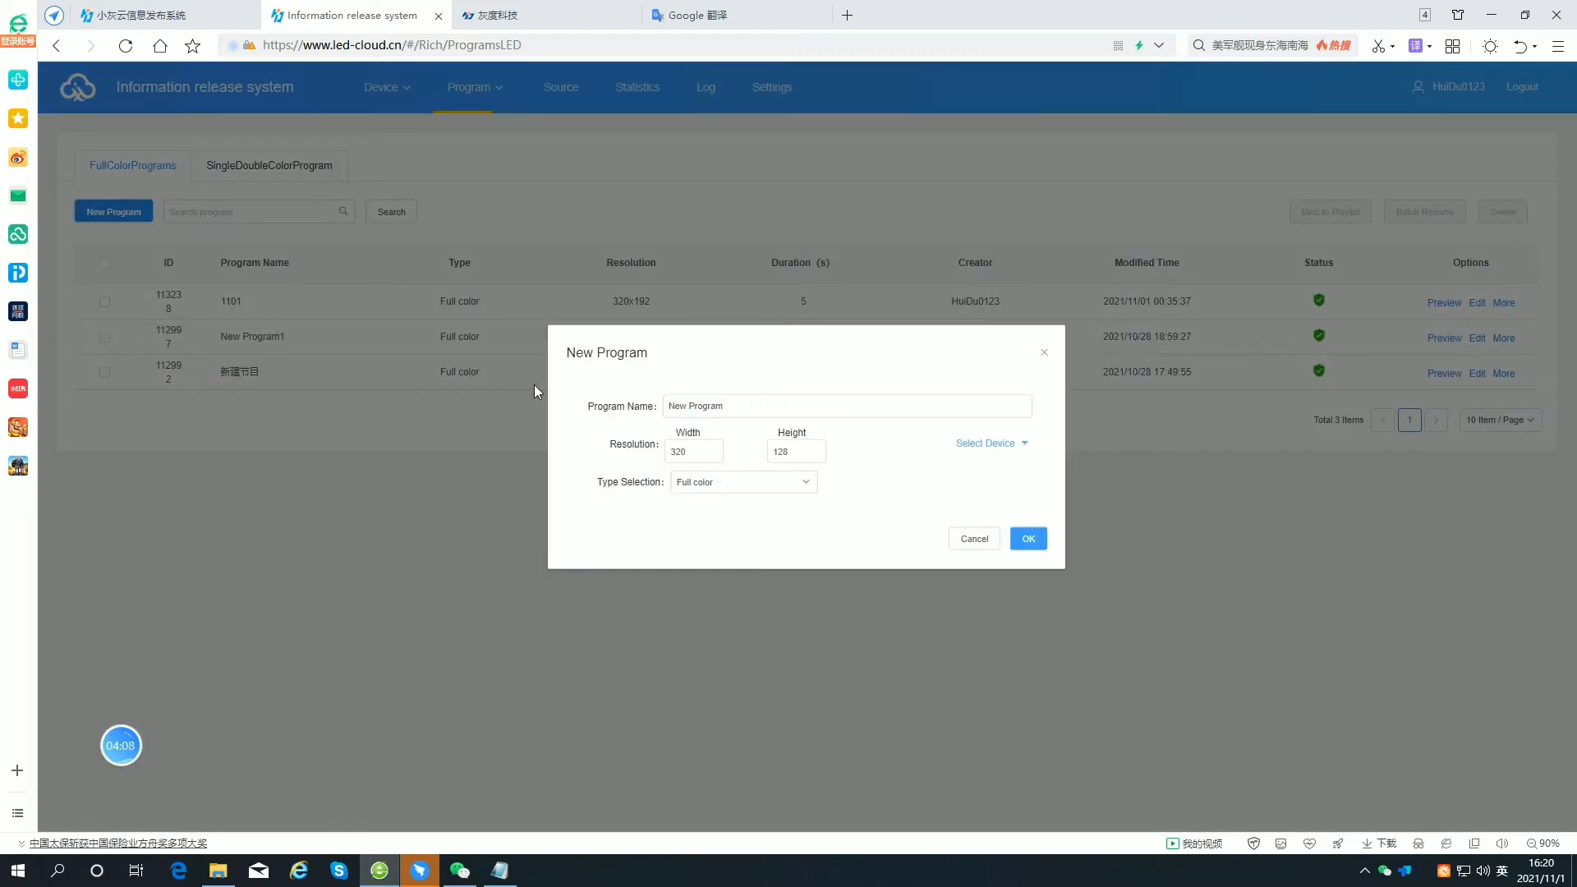
click(775, 405)
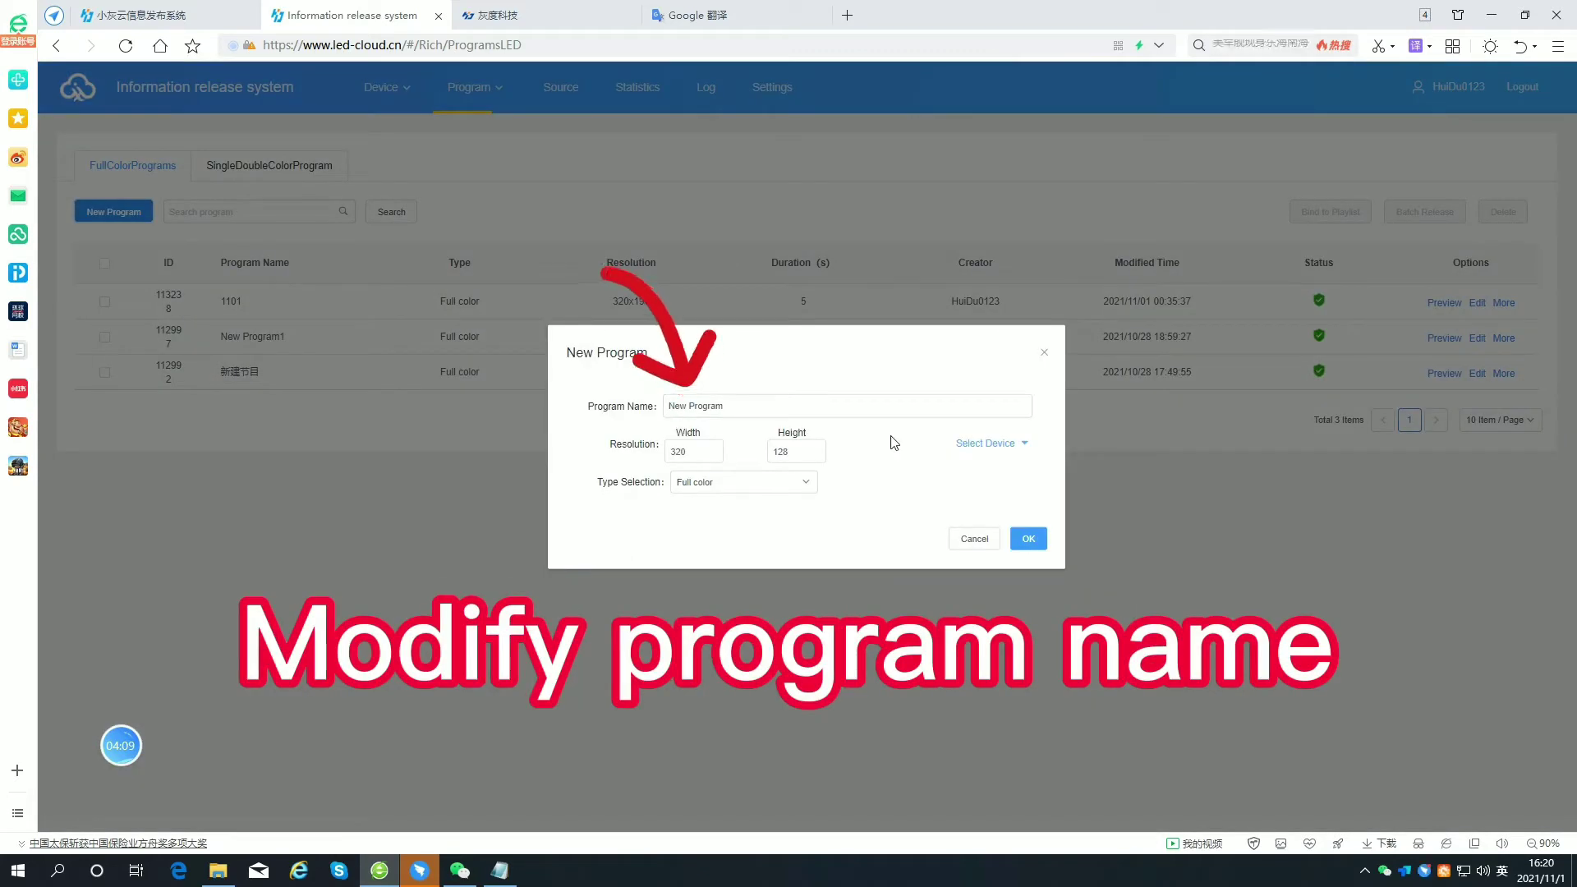
click(766, 408)
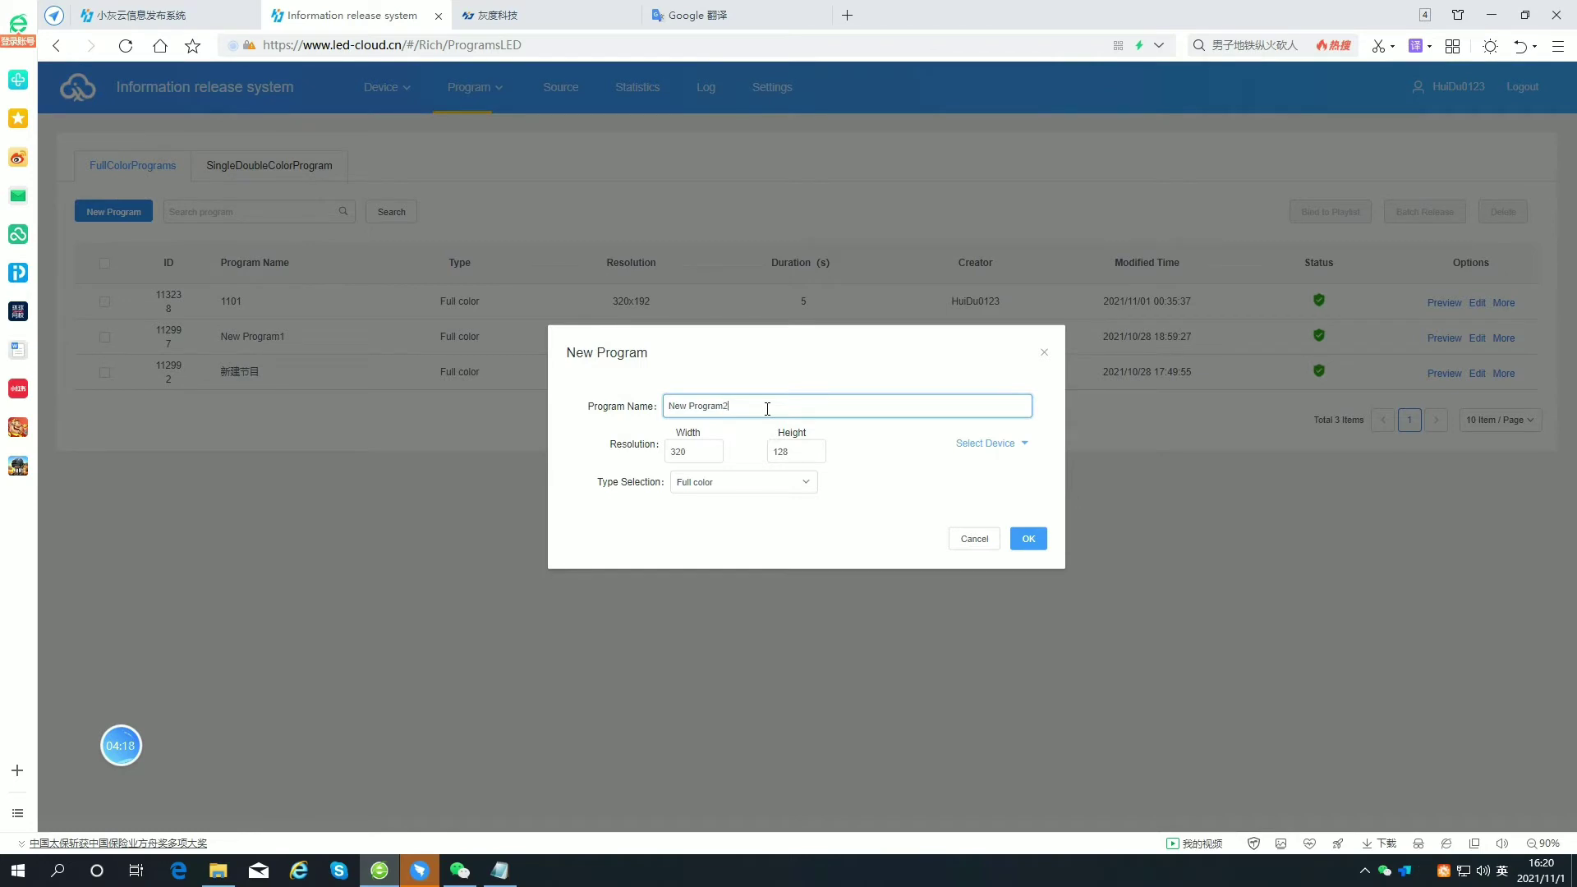
click(1022, 444)
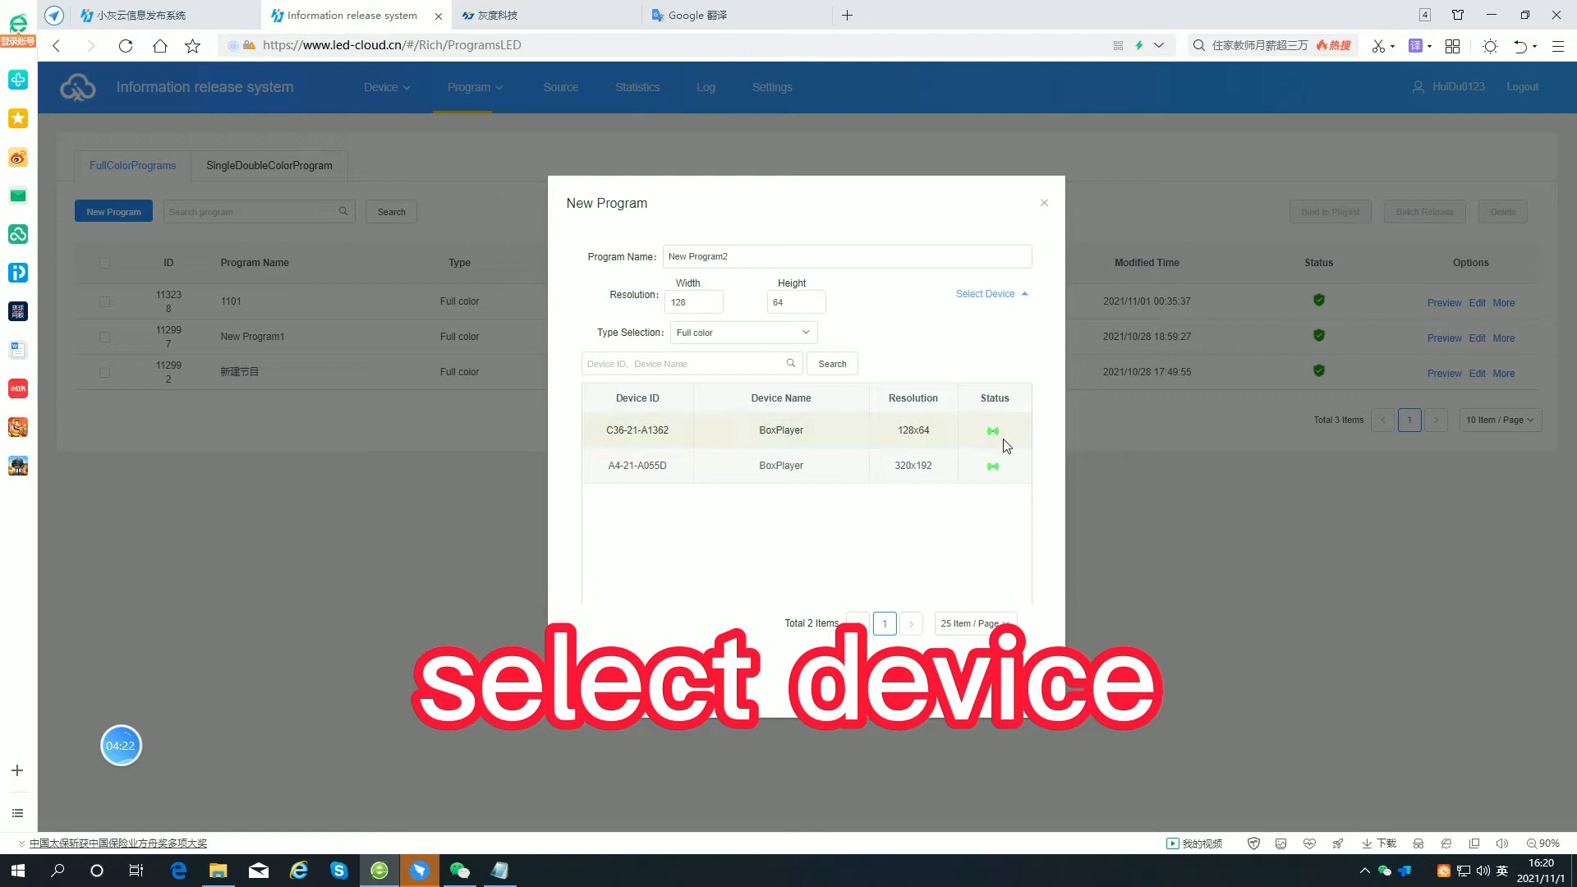
click(1003, 435)
click(998, 477)
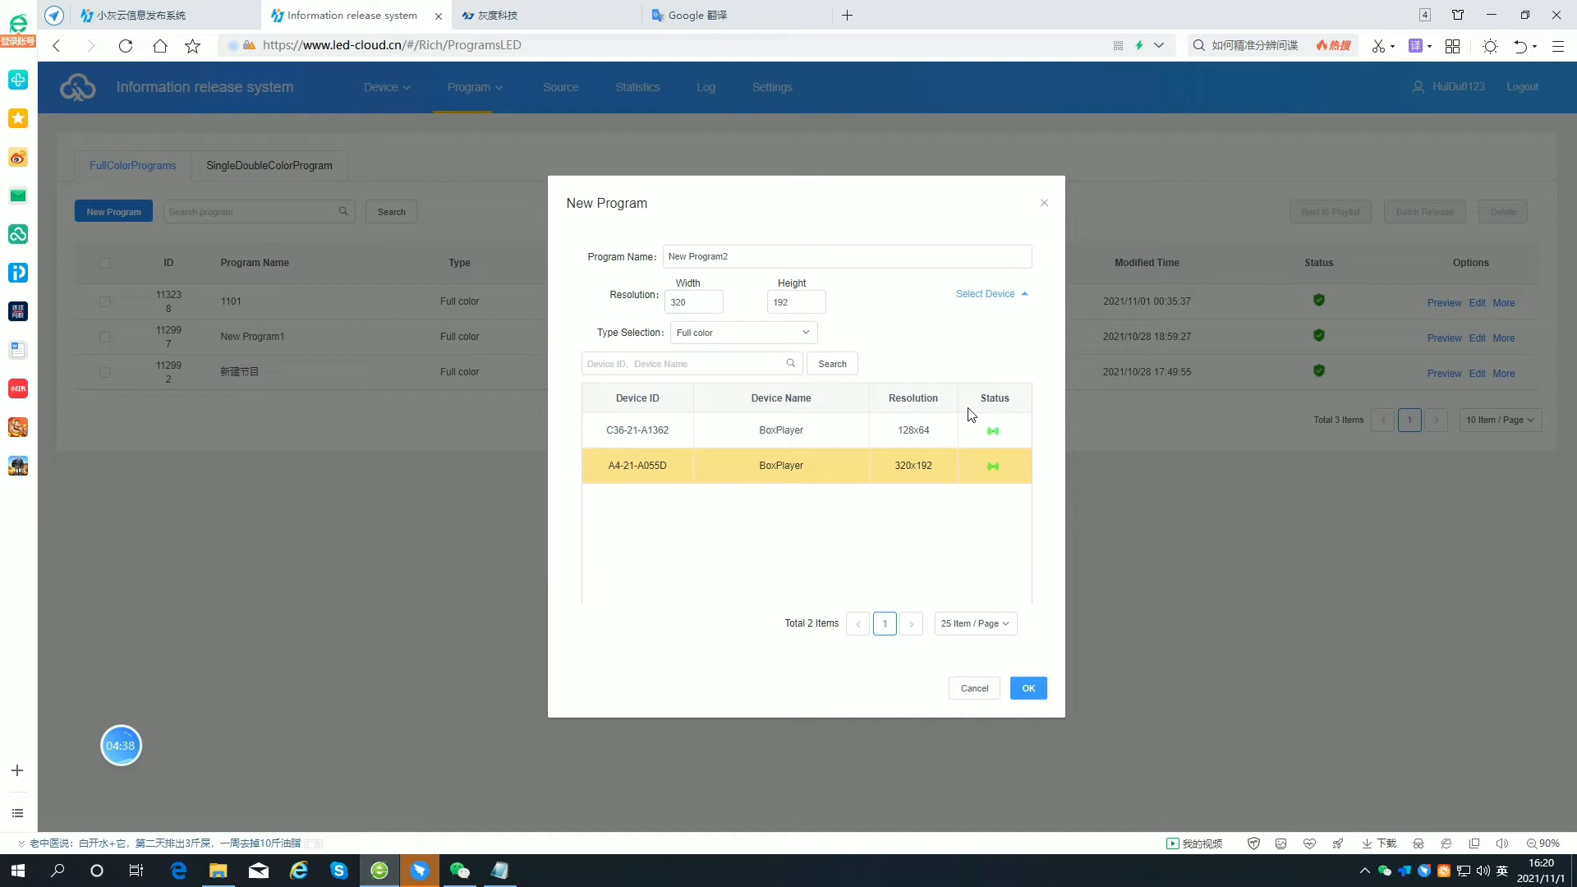
click(1028, 688)
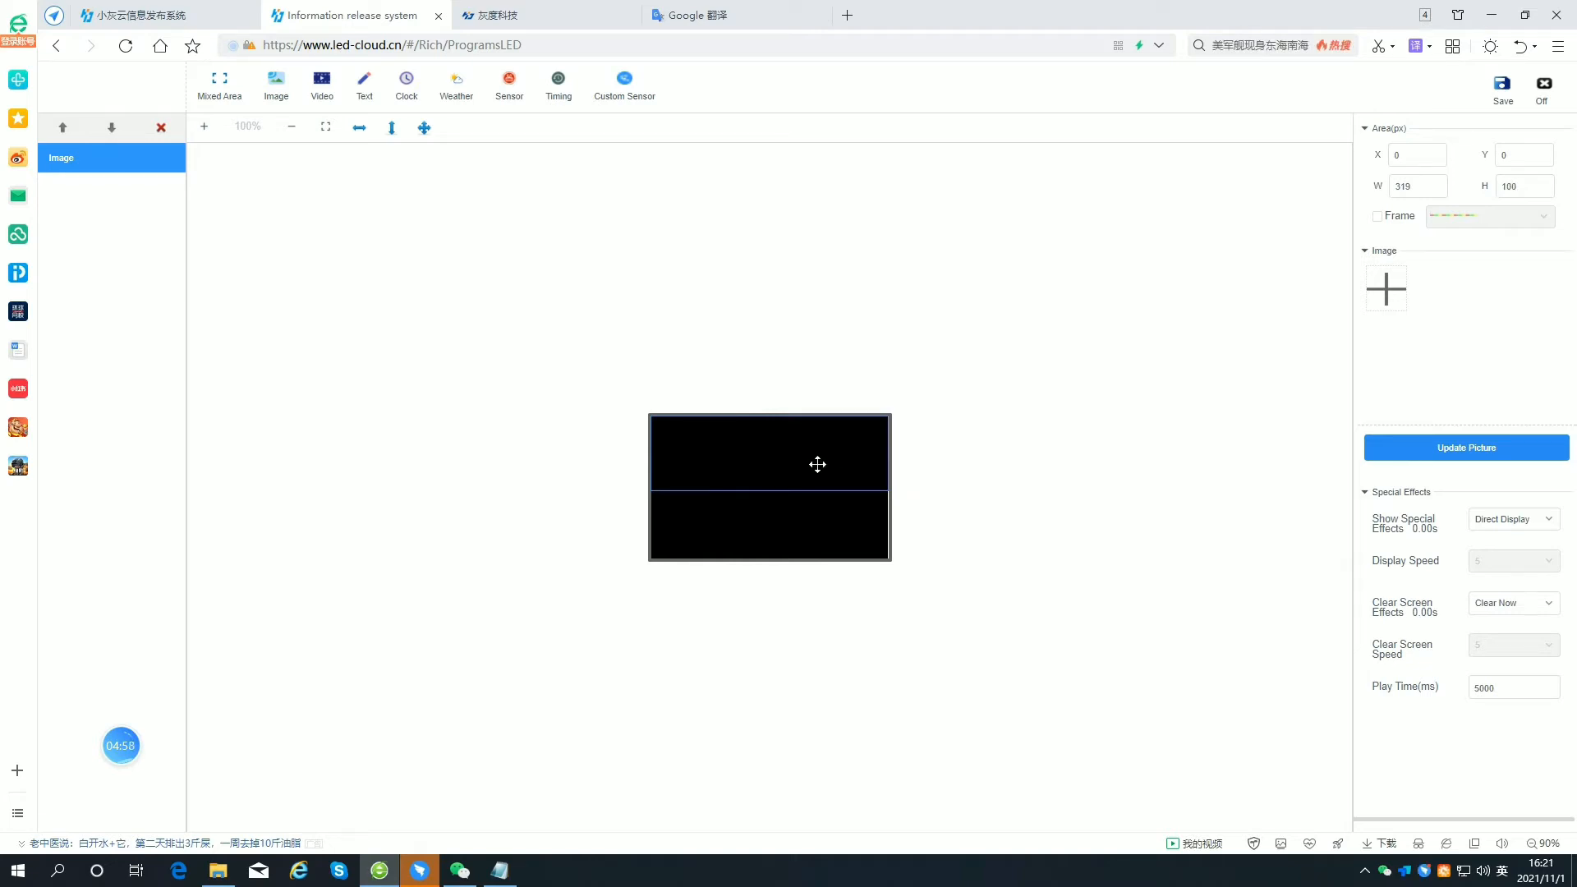
Place the image area in the lower half and fill it with 1.jpg, 123.jpg and ④.jpg.
mouse_move(816, 464)
mouse_down()
mouse_move(812, 529)
mouse_move(805, 488)
mouse_up()
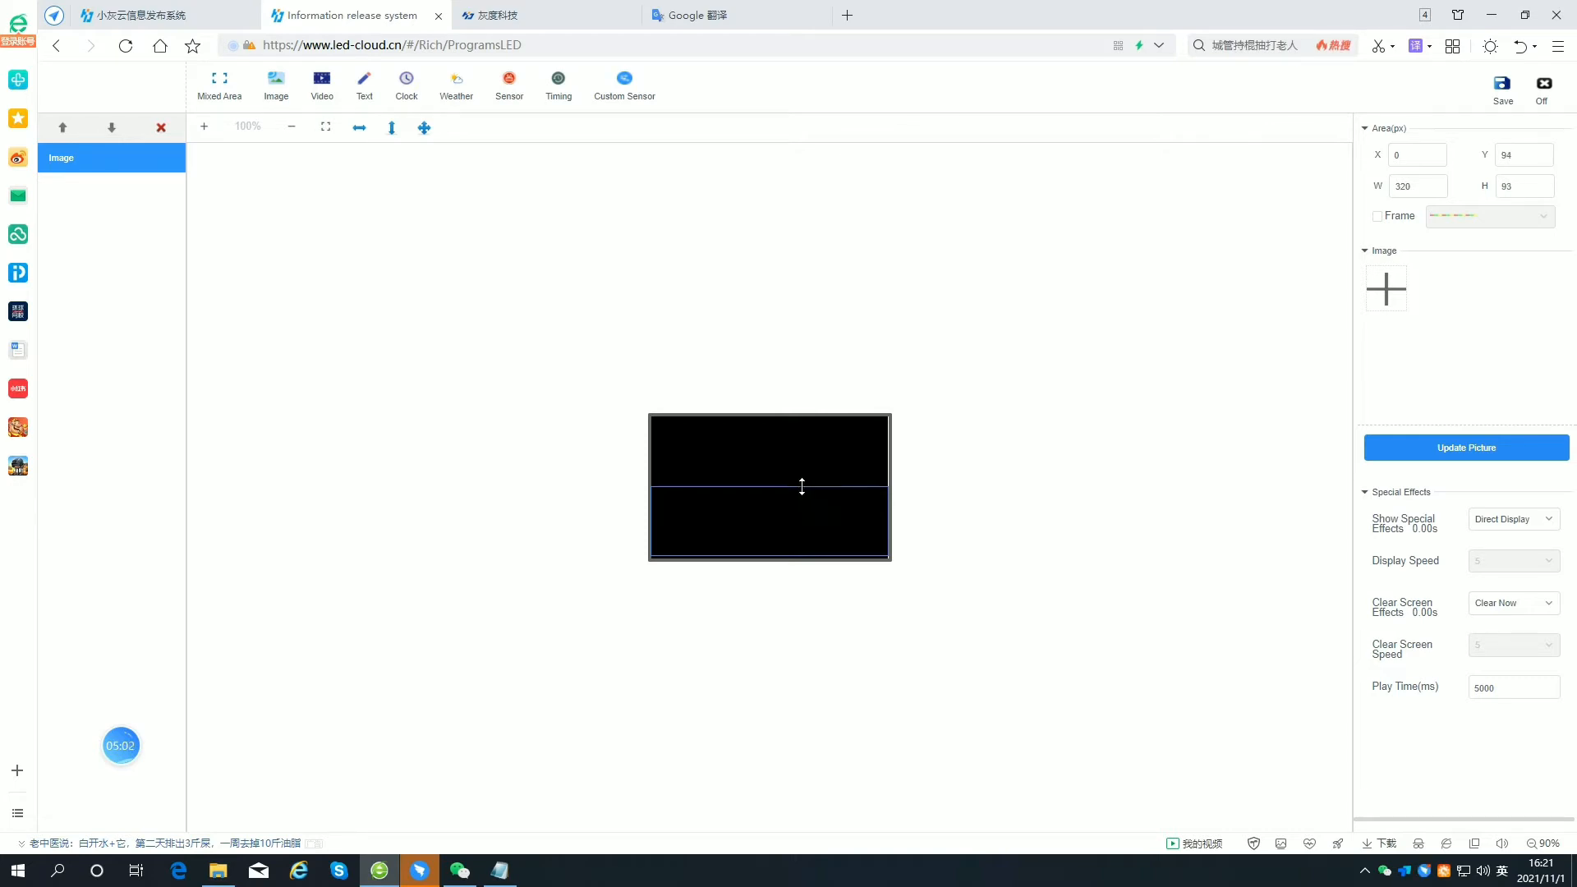
click(1387, 292)
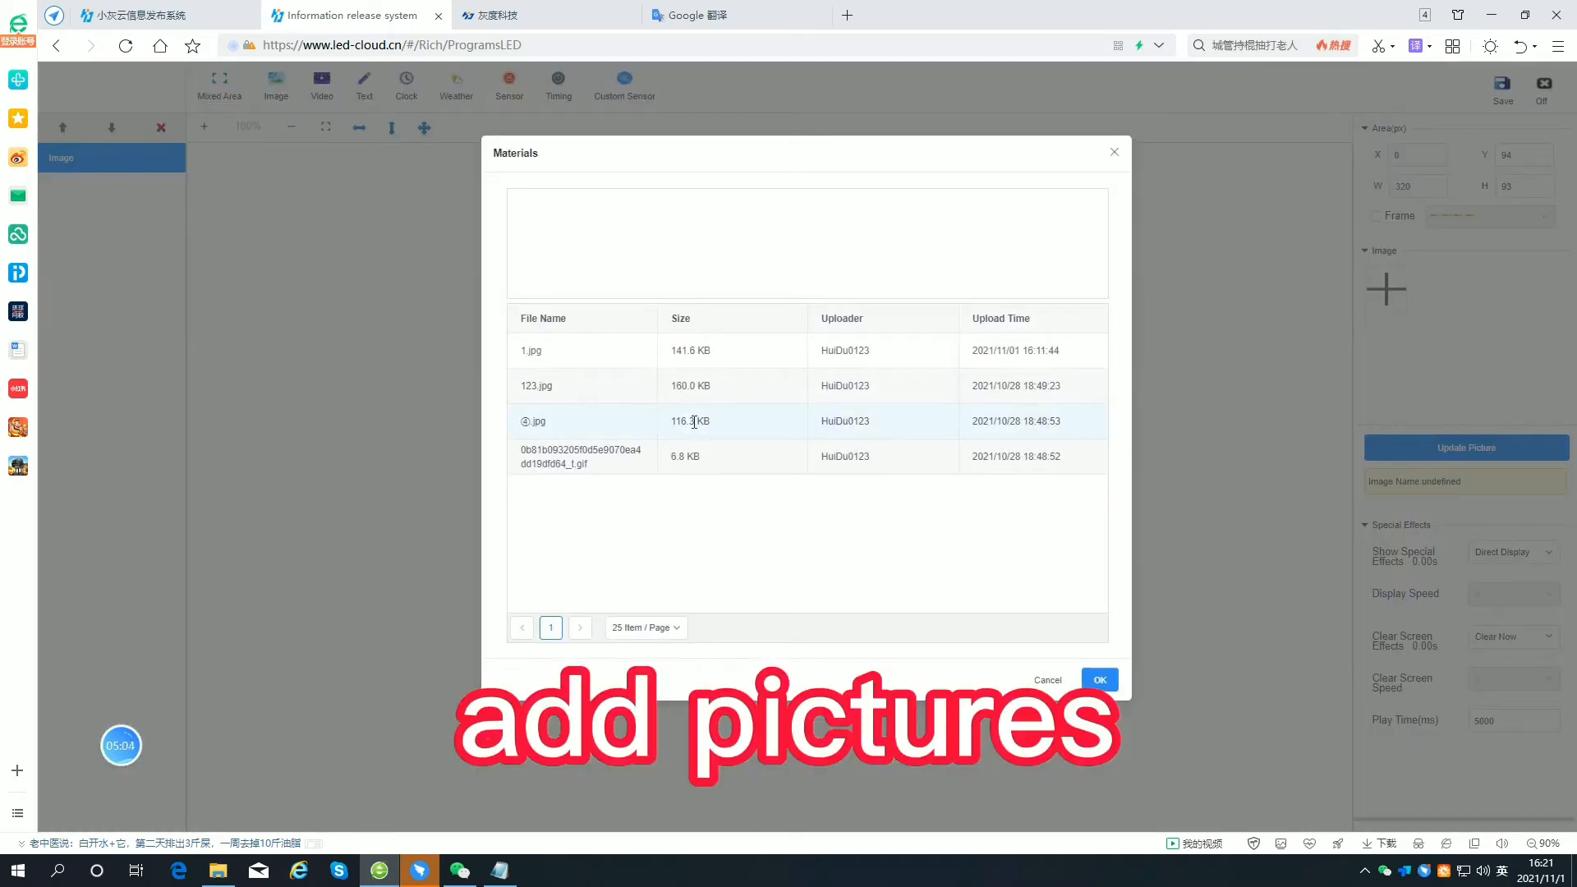
click(664, 354)
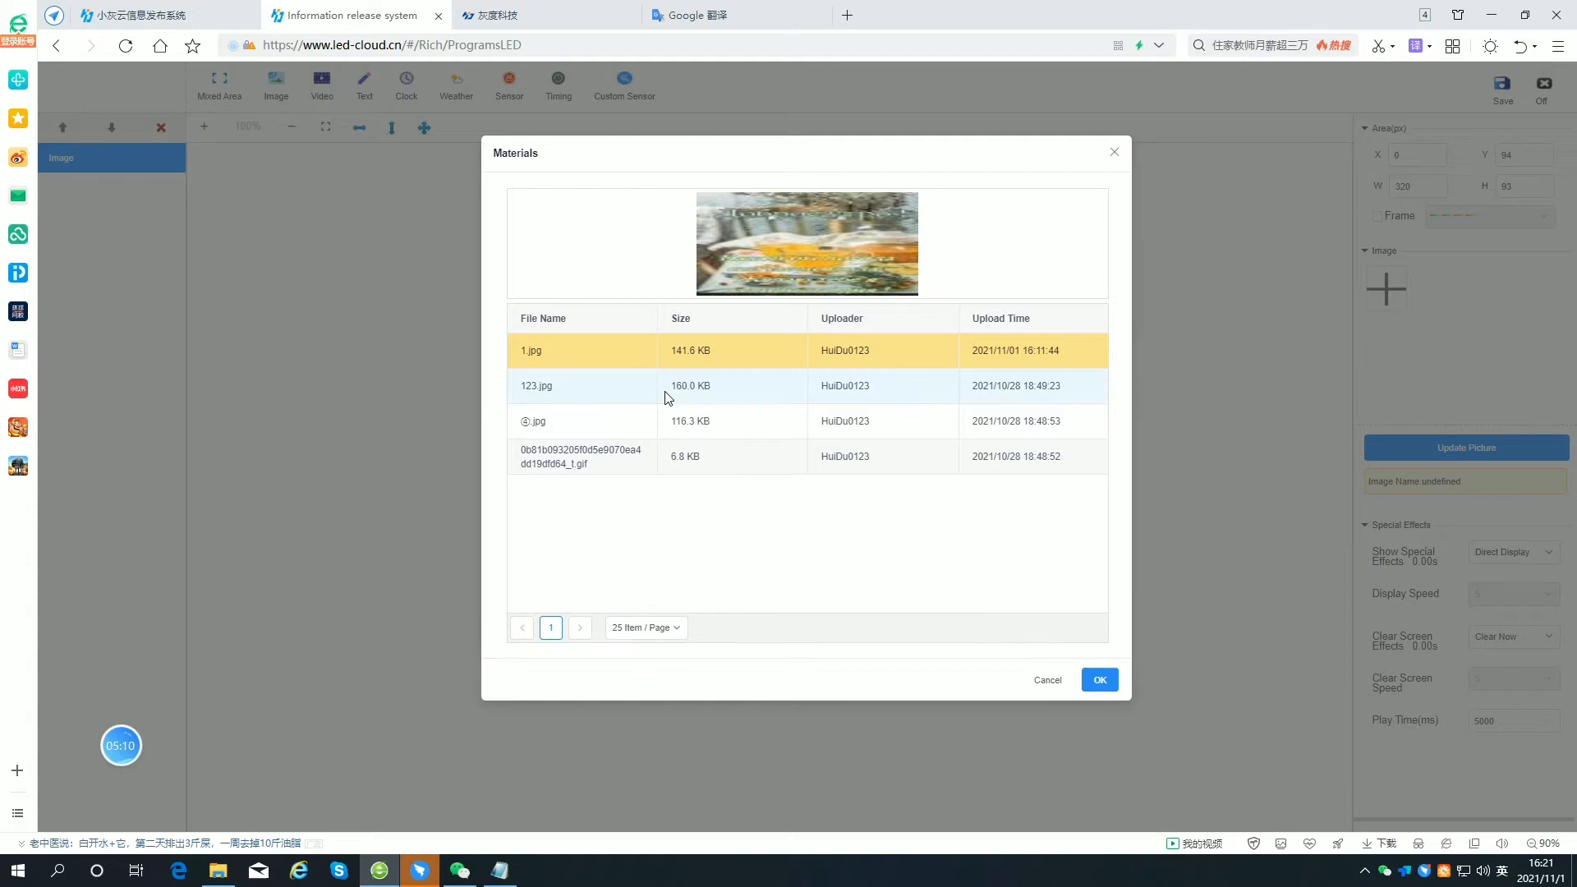
ctrl+click(665, 387)
ctrl+click(672, 422)
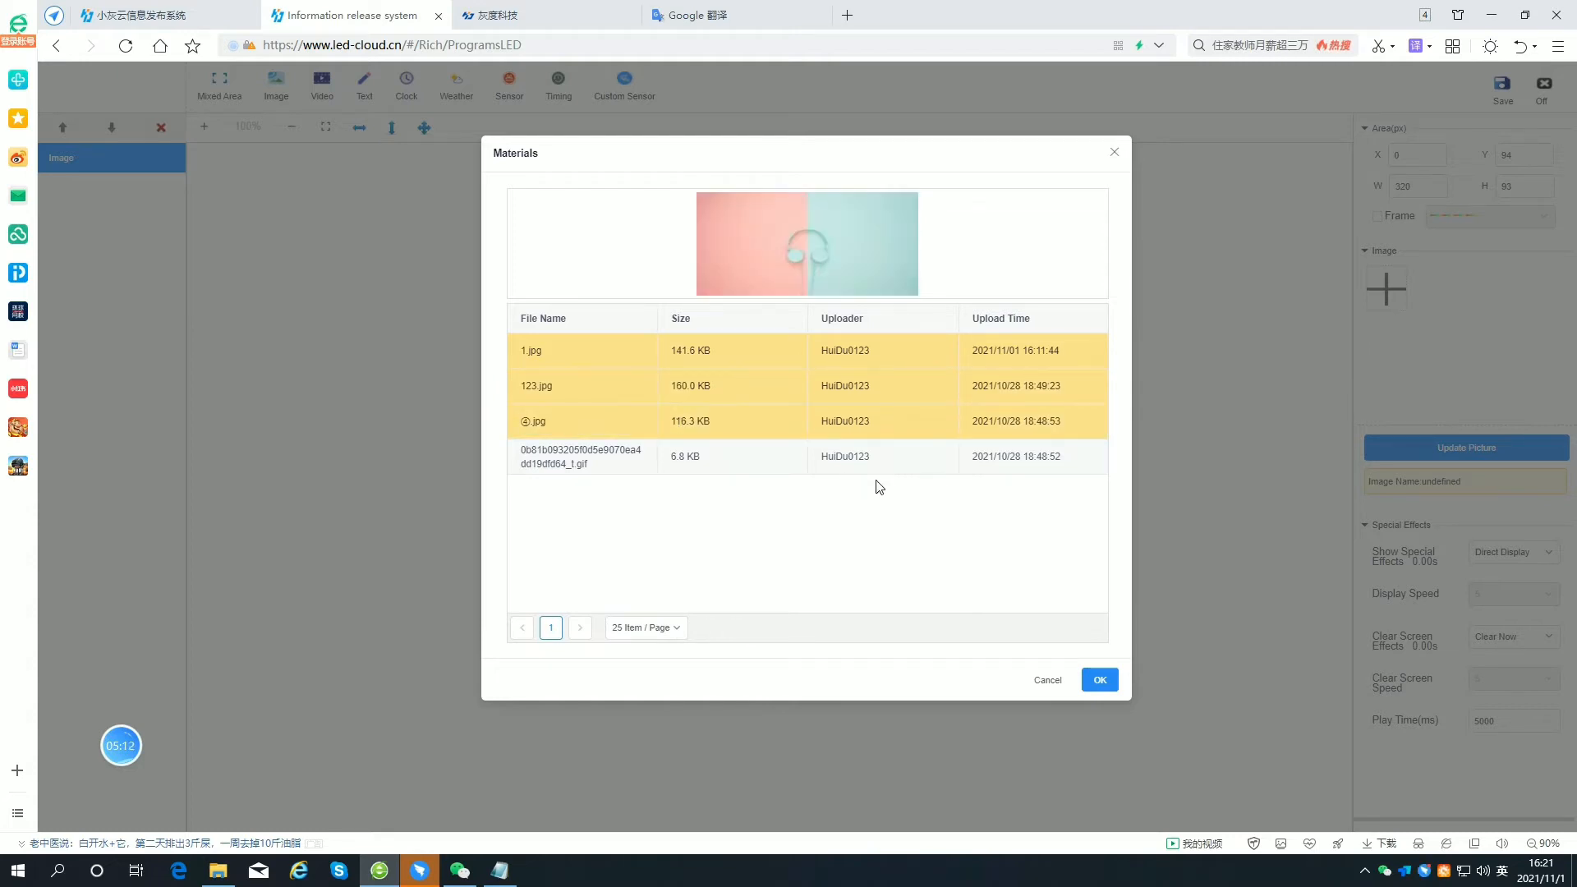
click(1101, 681)
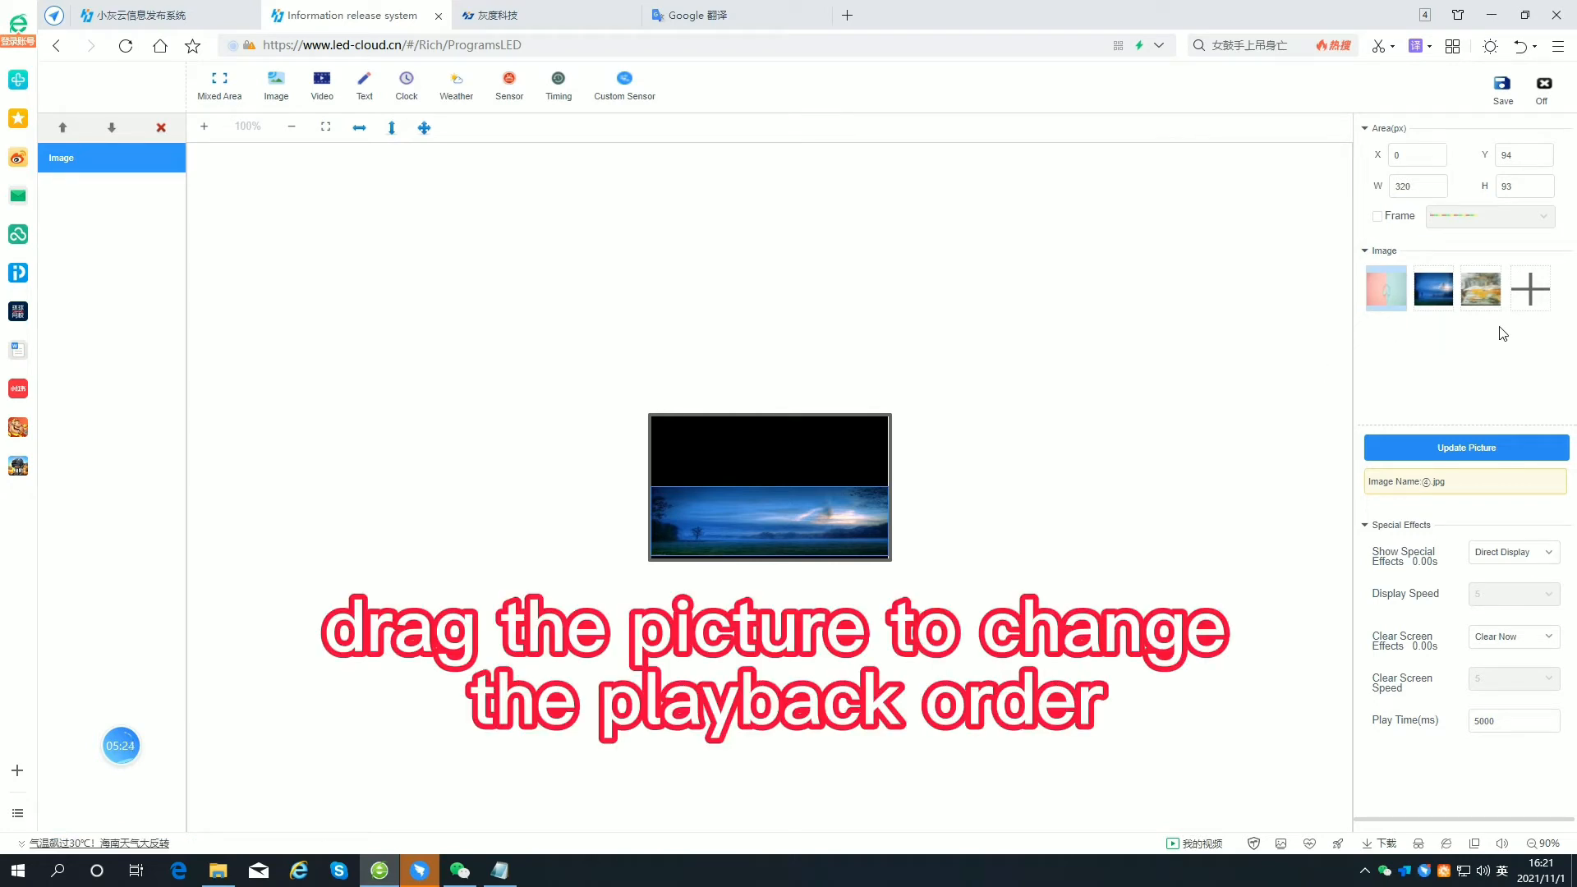
Reorder the thumbnails so 123.jpg plays first and the pink picture last.
mouse_move(1479, 290)
mouse_down()
mouse_move(1381, 318)
mouse_move(1479, 292)
mouse_move(1387, 296)
mouse_up()
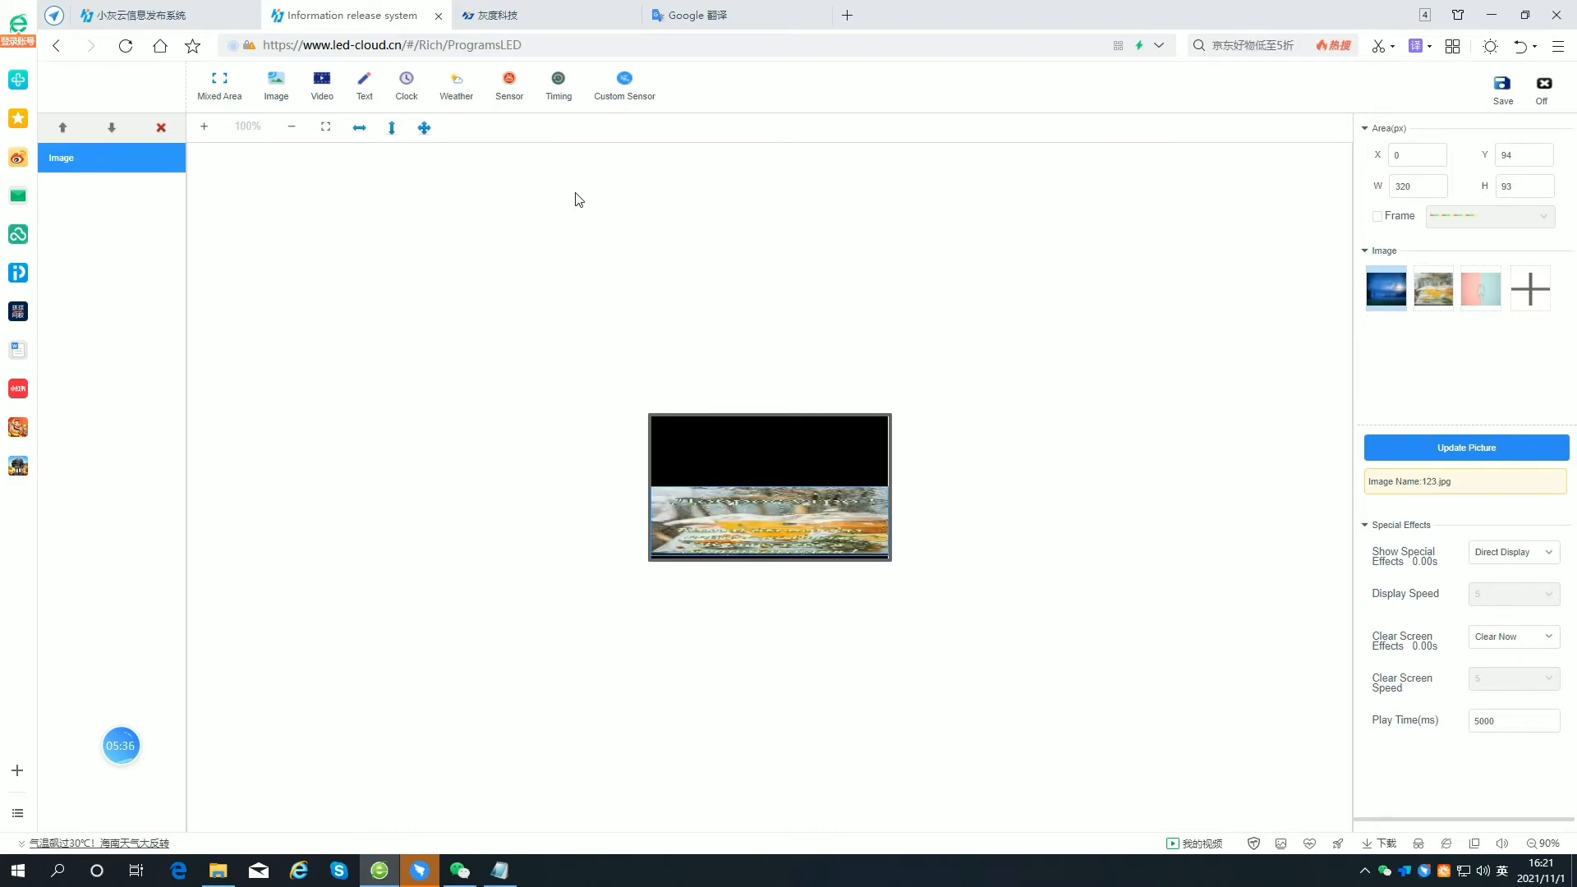
Add a video area sized X0 Y0 W320 H93 across the top above the pictures.
click(323, 86)
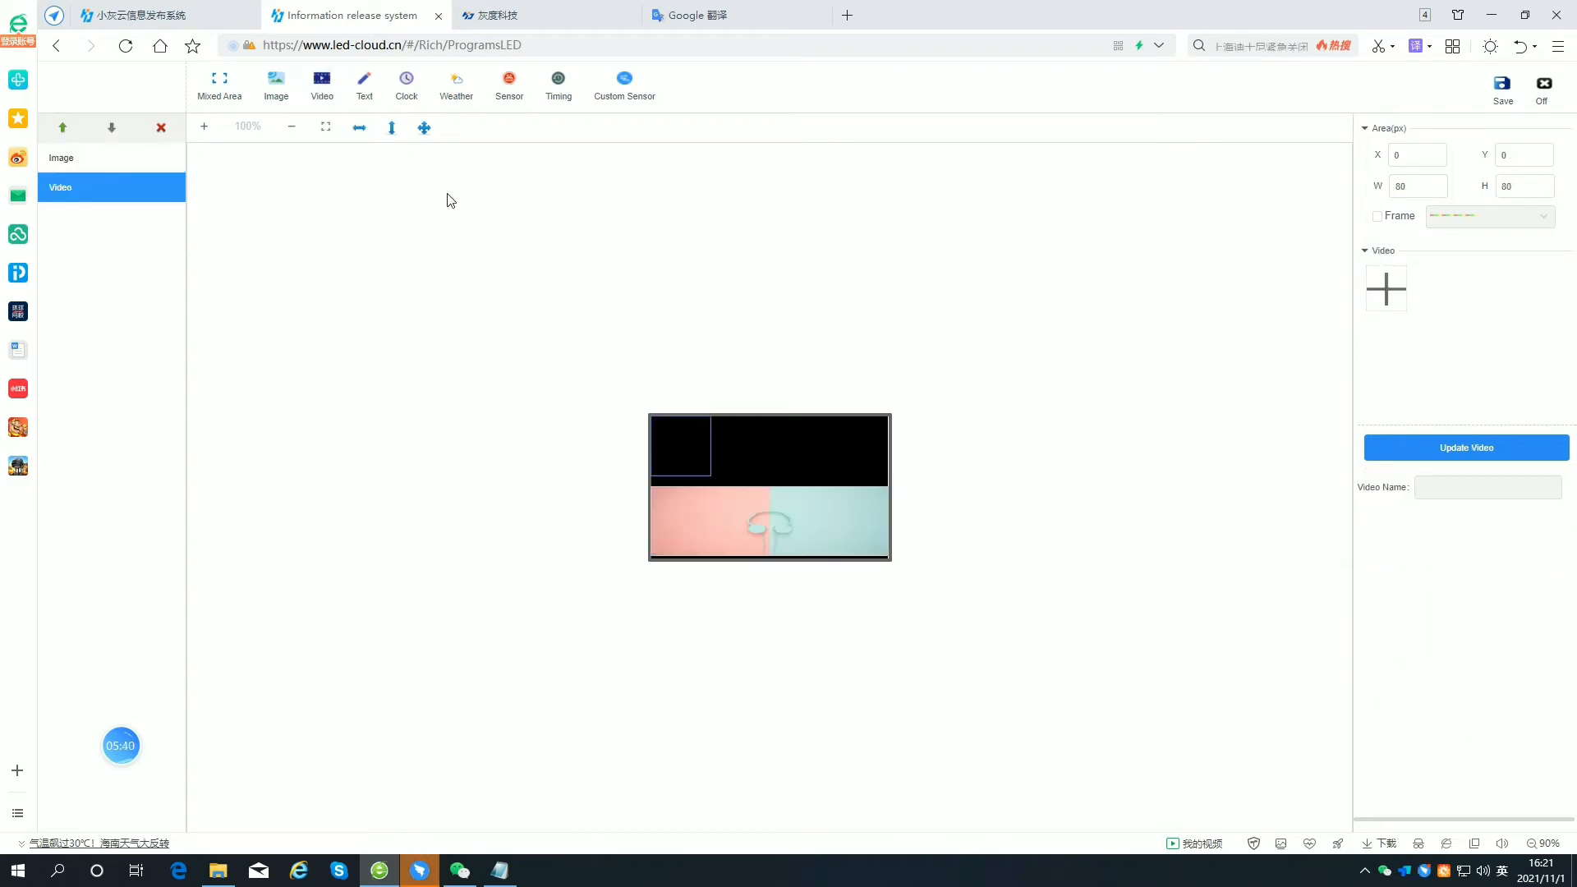
drag(680, 449, 680, 465)
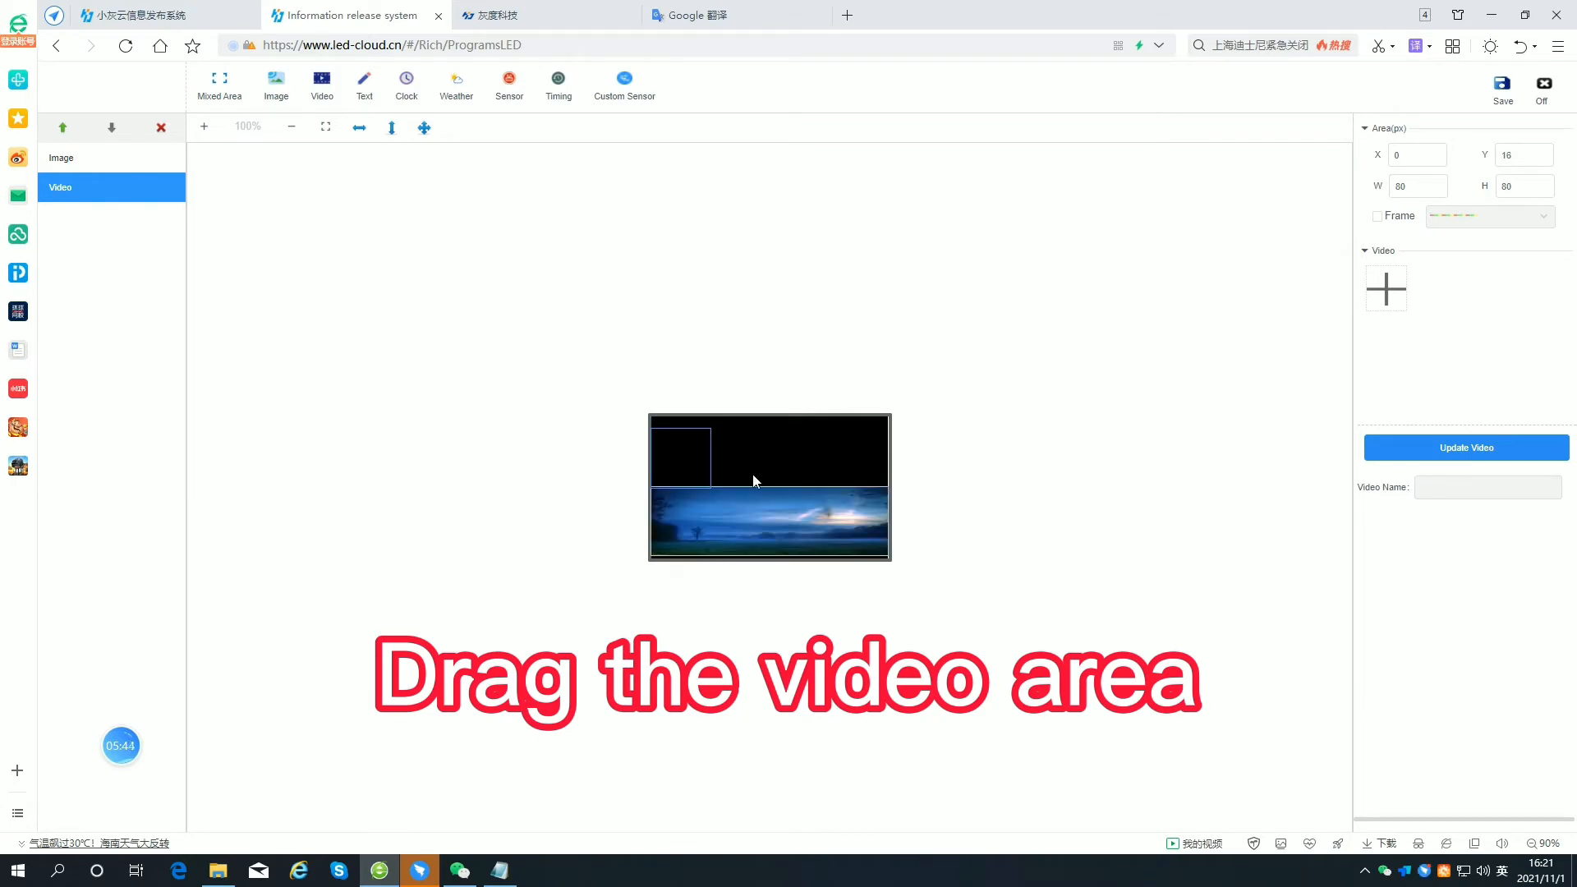
drag(711, 459, 935, 479)
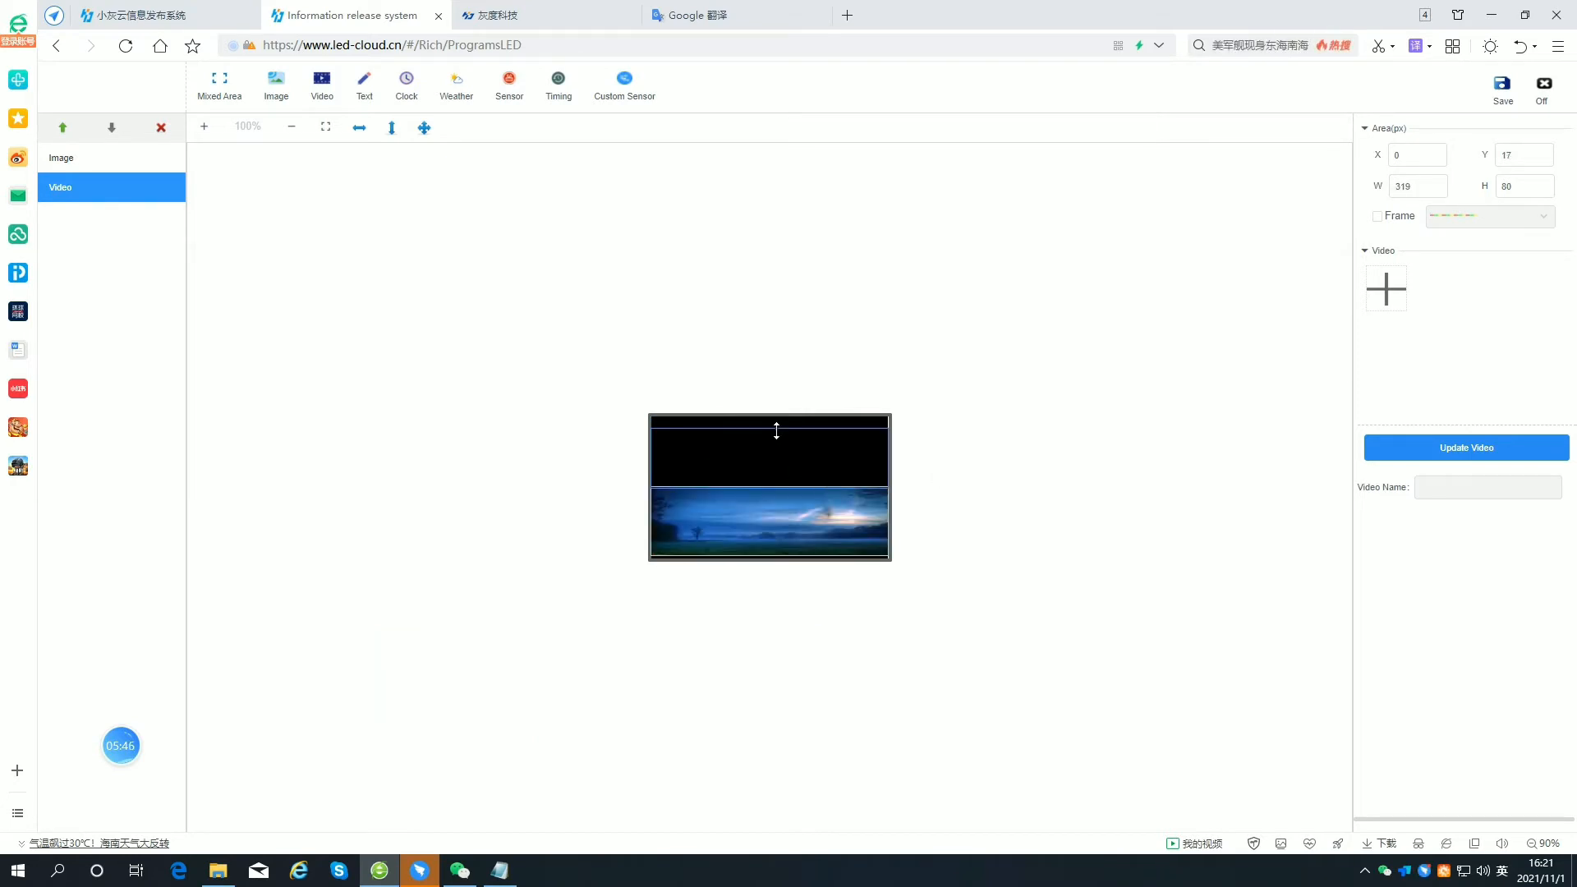
drag(777, 426, 782, 414)
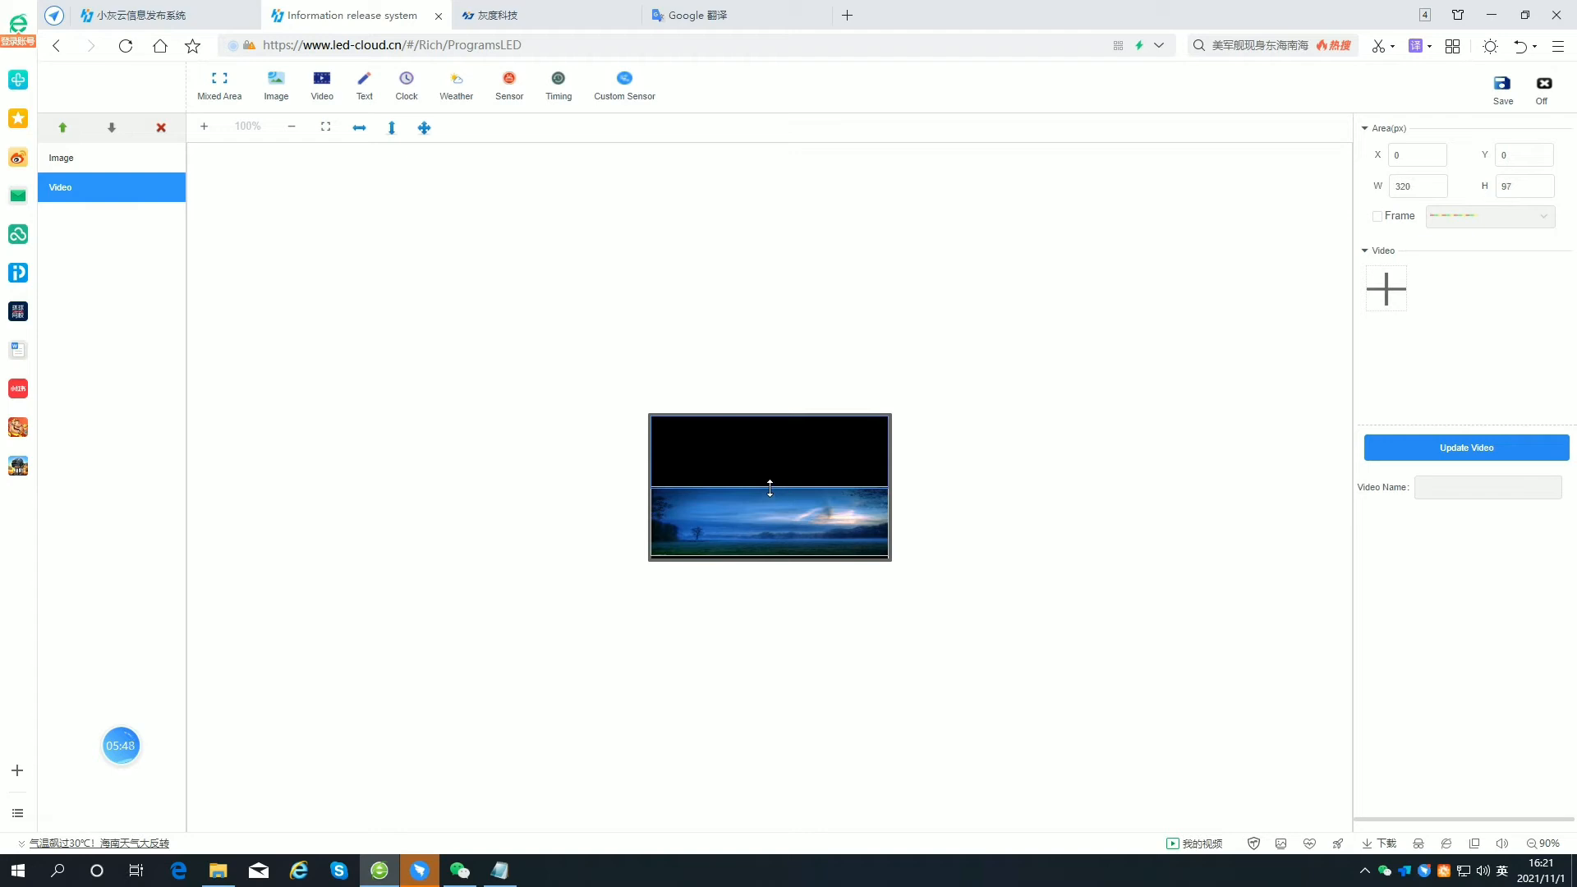
drag(770, 489, 768, 484)
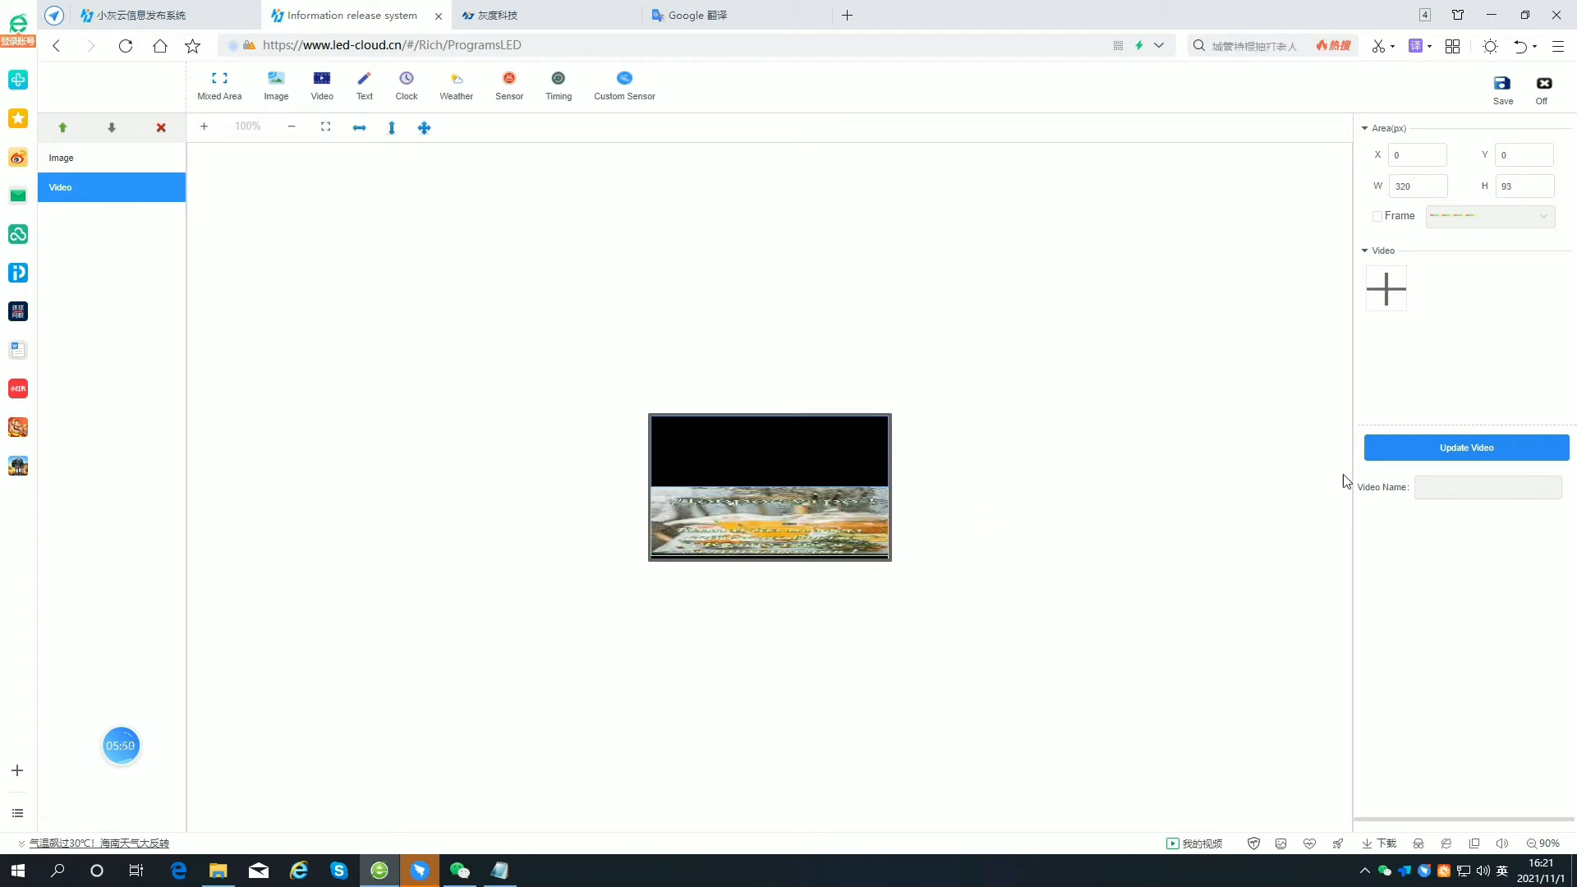
click(1386, 292)
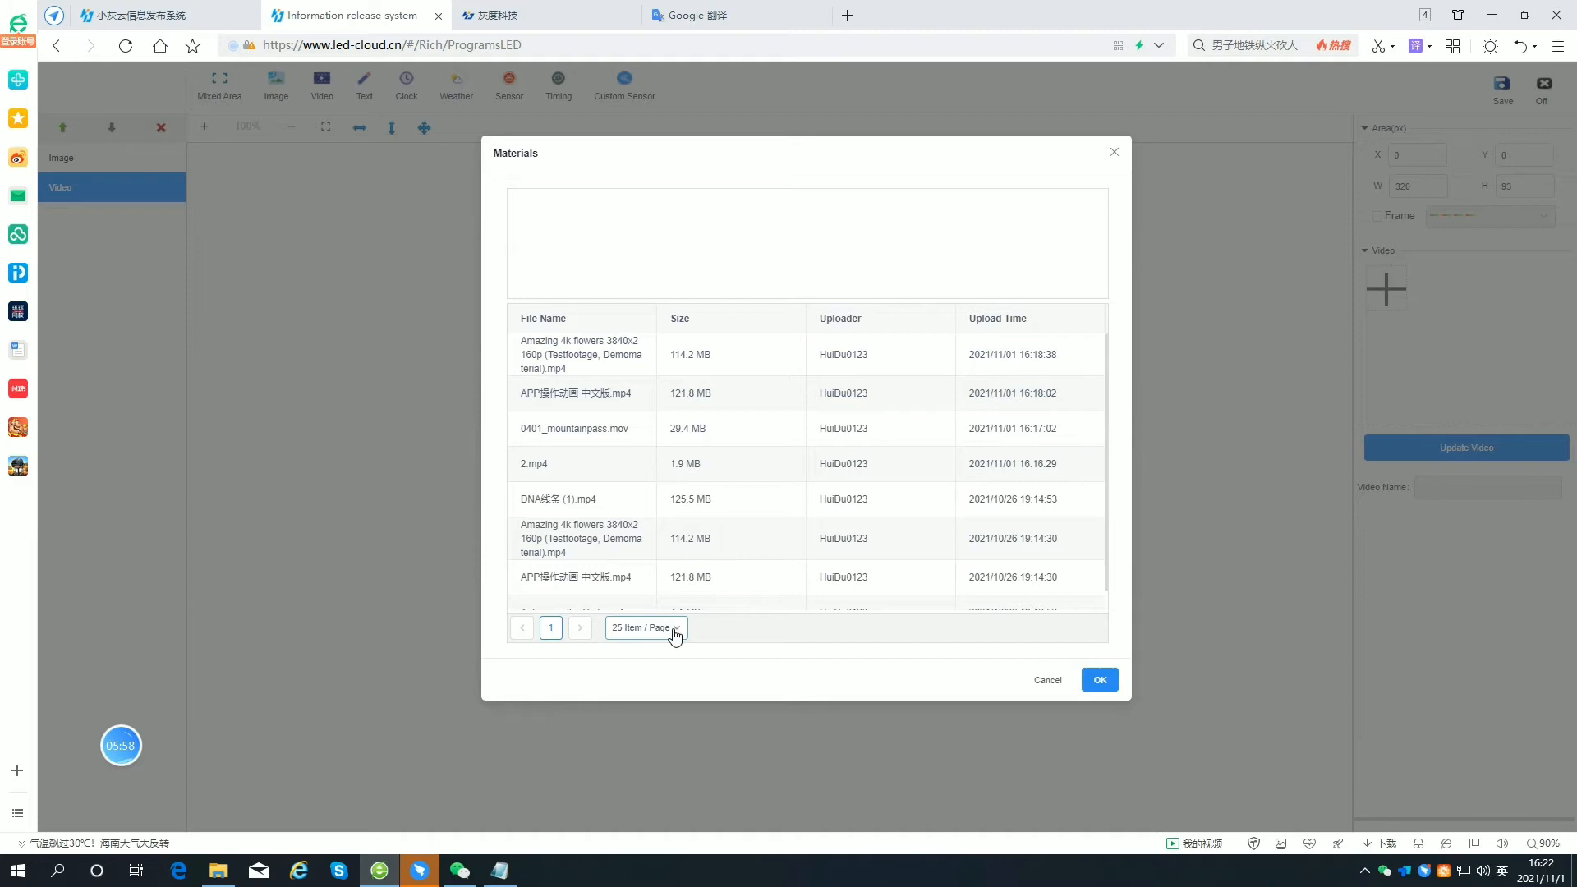
Add the 4k flowers clip, the APP animation clip and 2.mp4 to the video area.
click(727, 357)
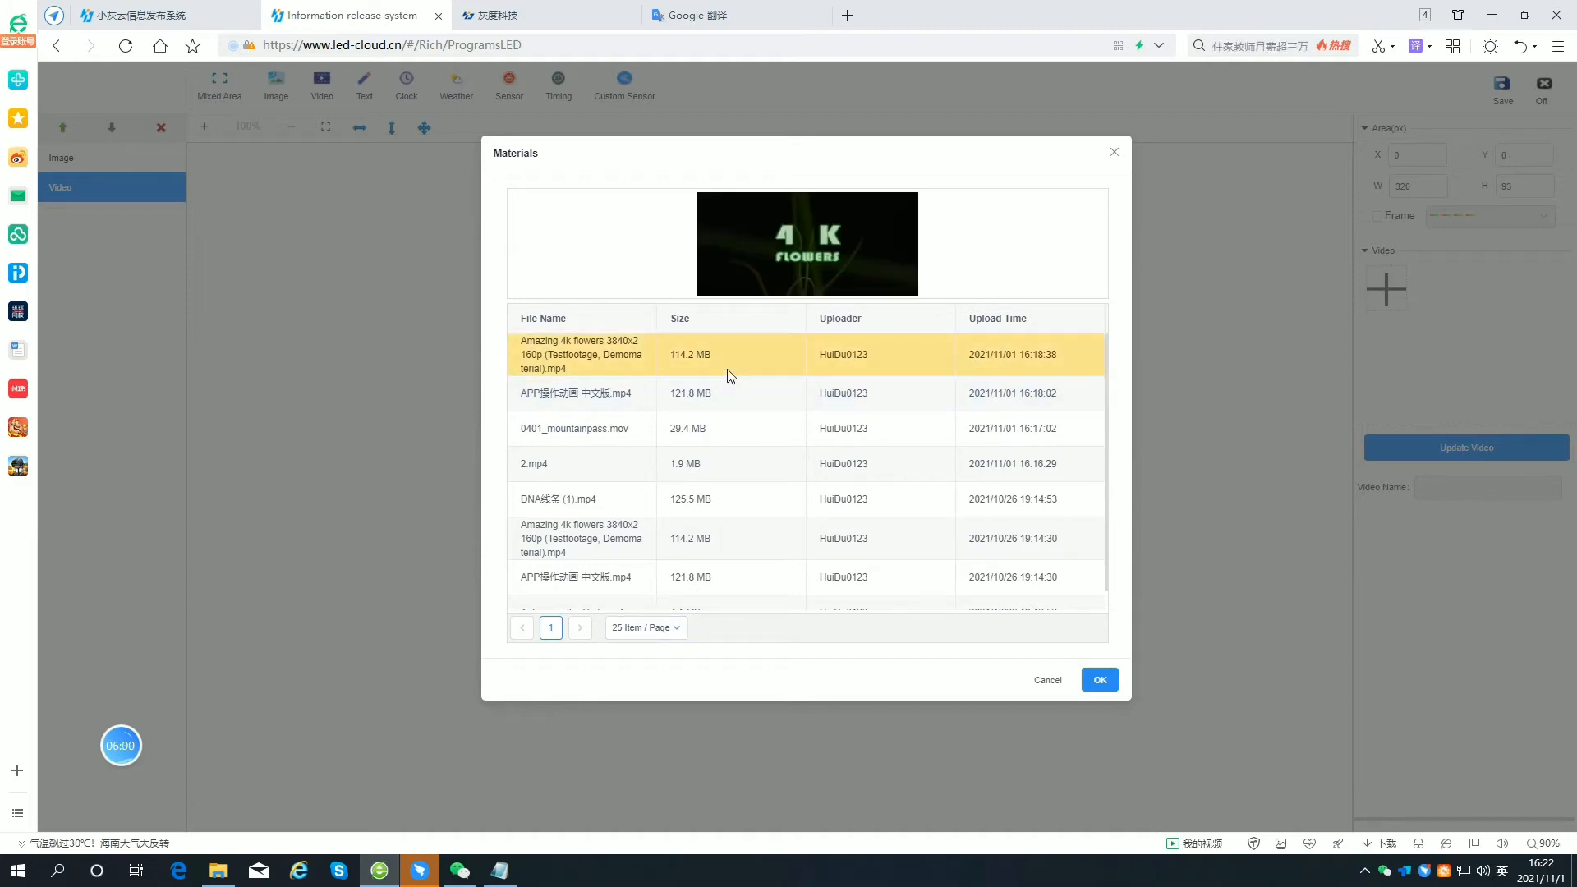
click(728, 394)
click(738, 429)
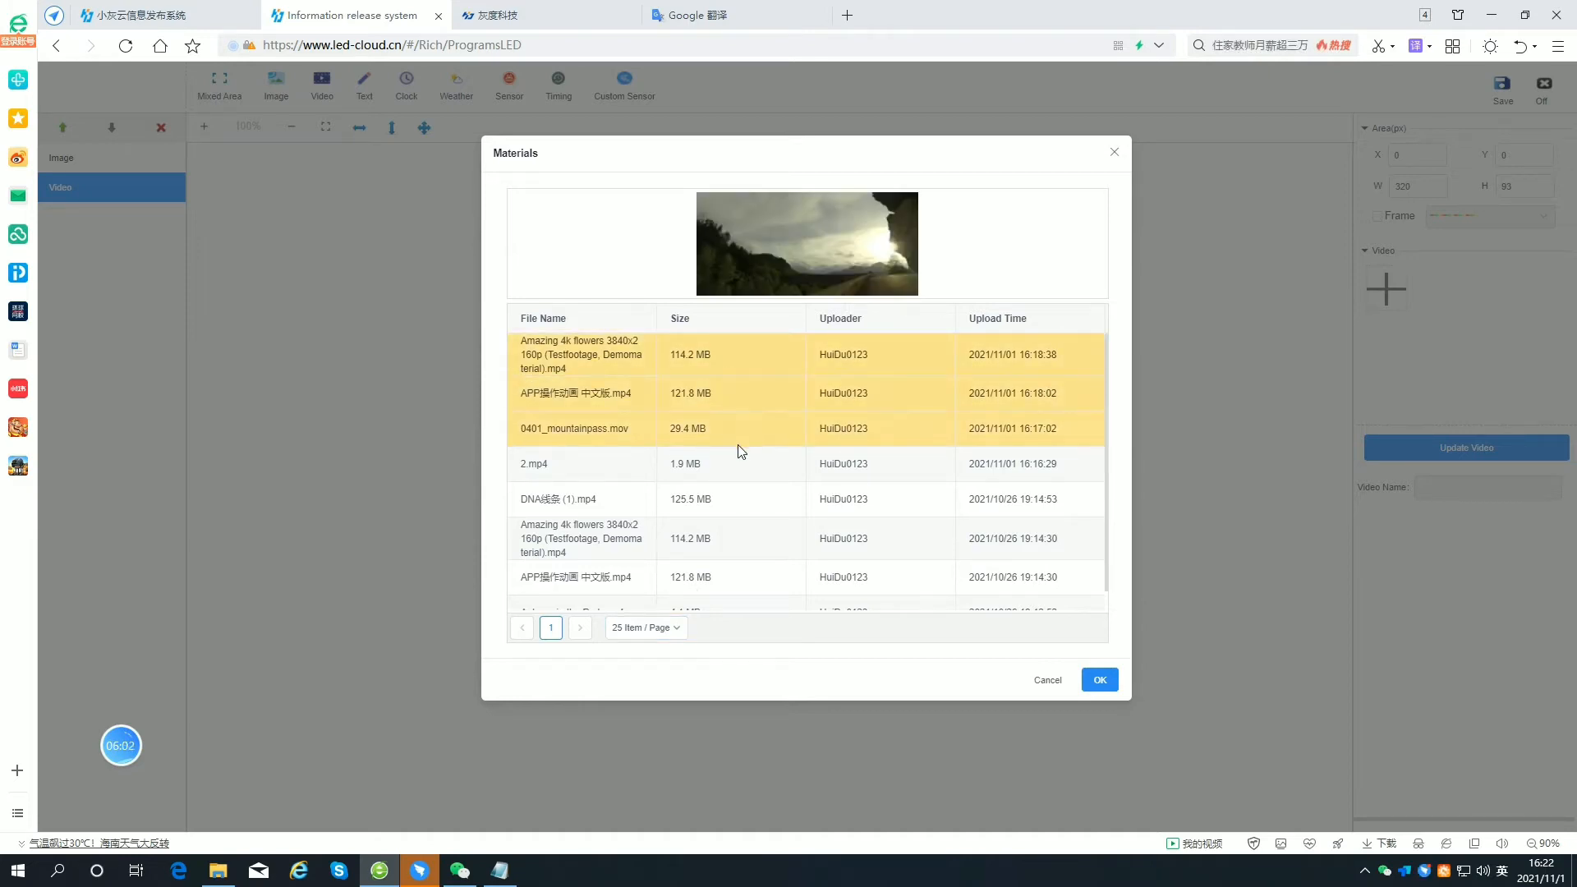
click(739, 445)
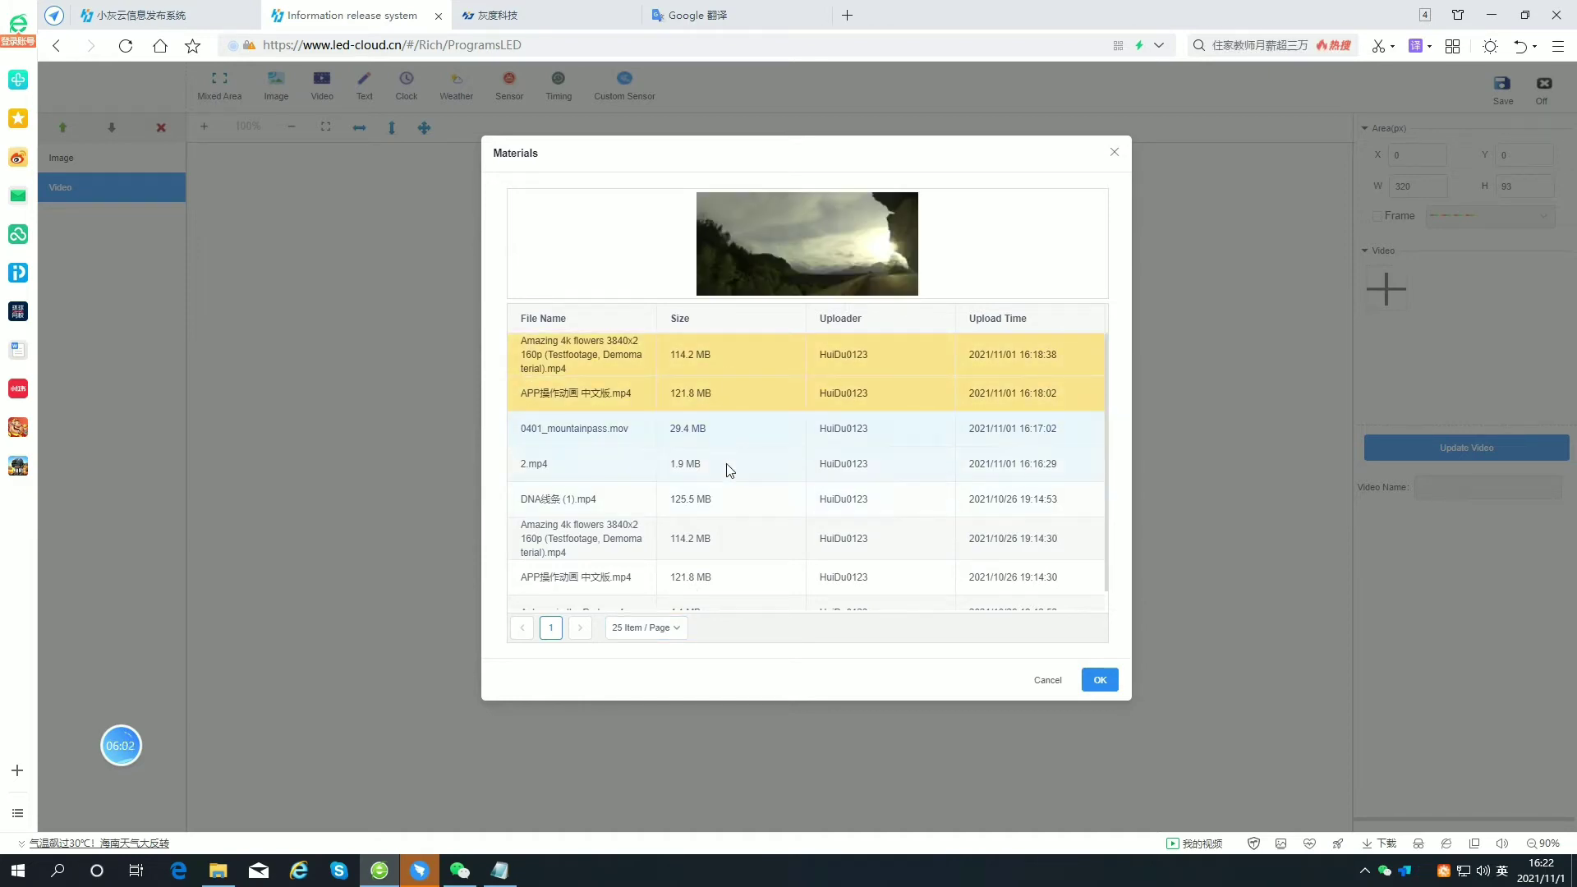
click(1095, 683)
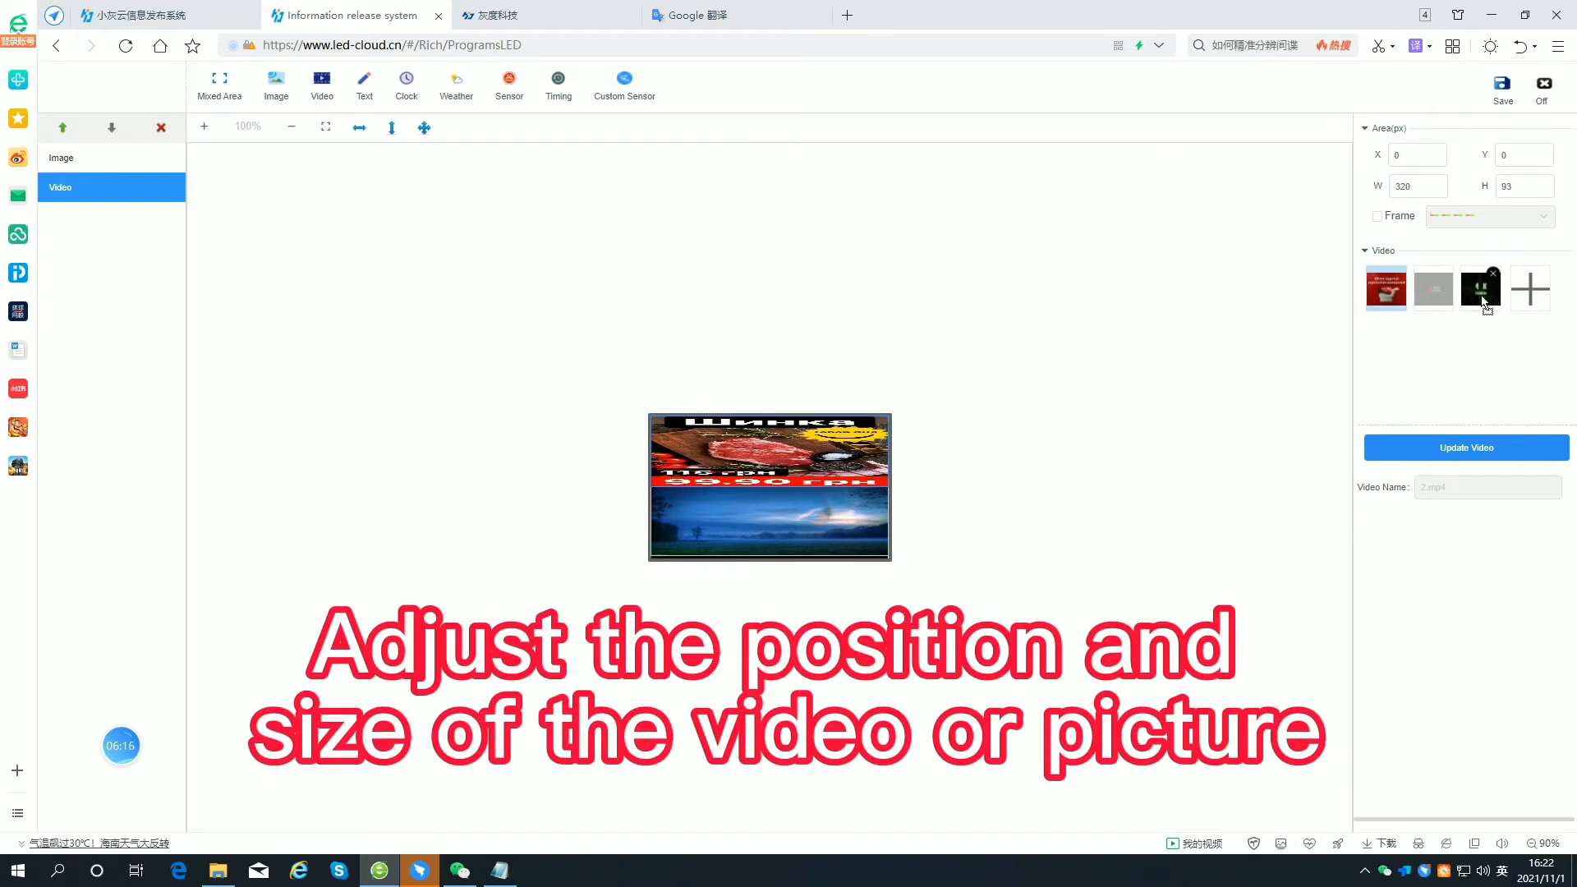
Reorder the video thumbnails, save New Program2 and return to the program list.
drag(1481, 291, 1387, 291)
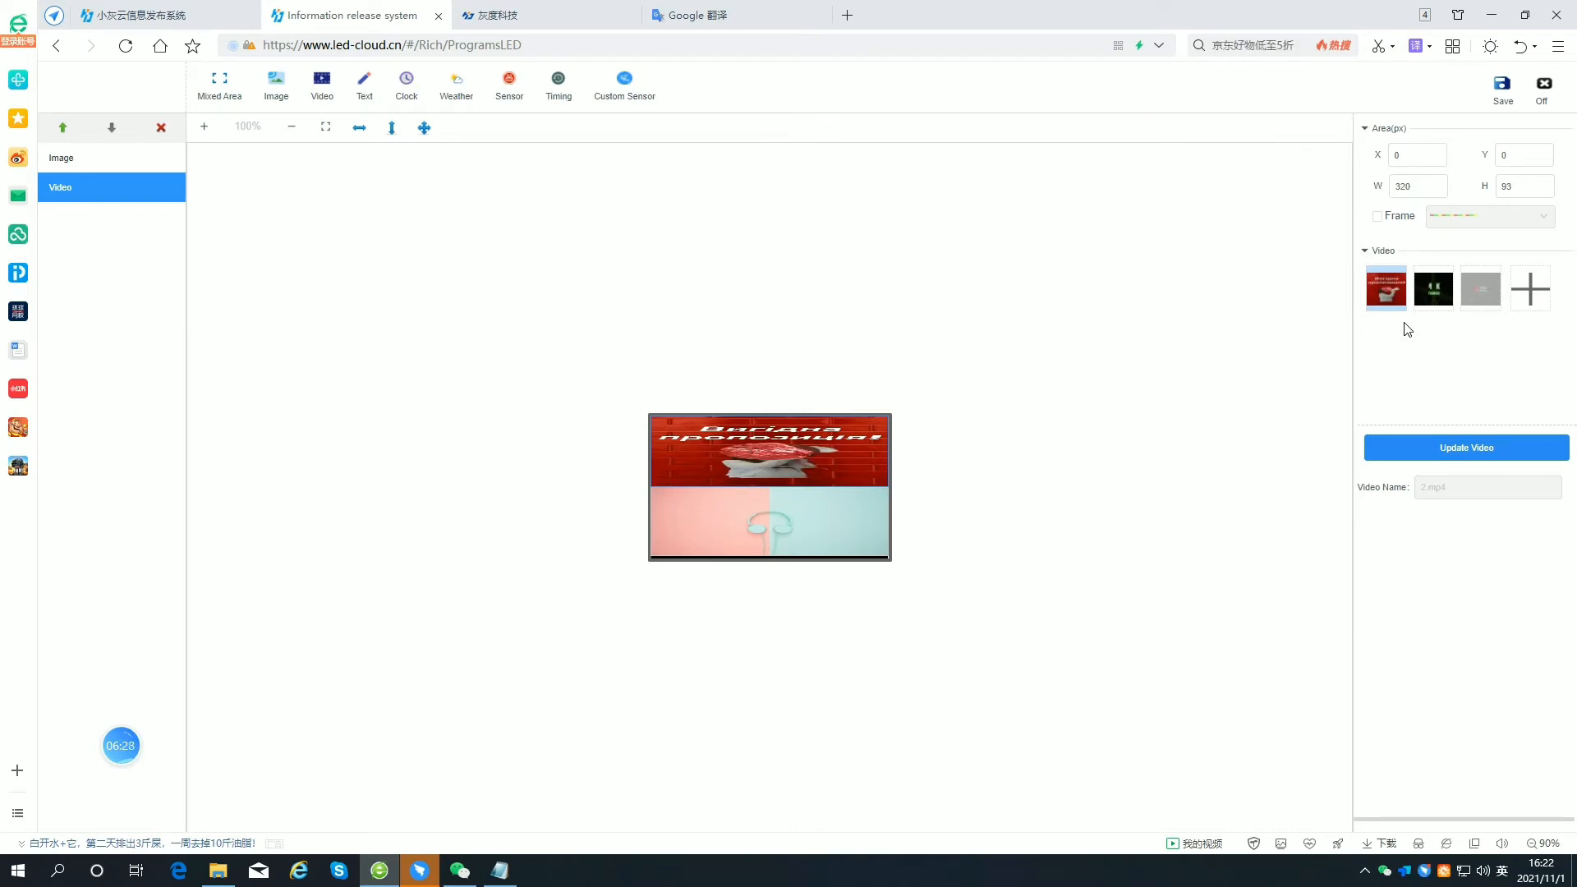
click(1502, 87)
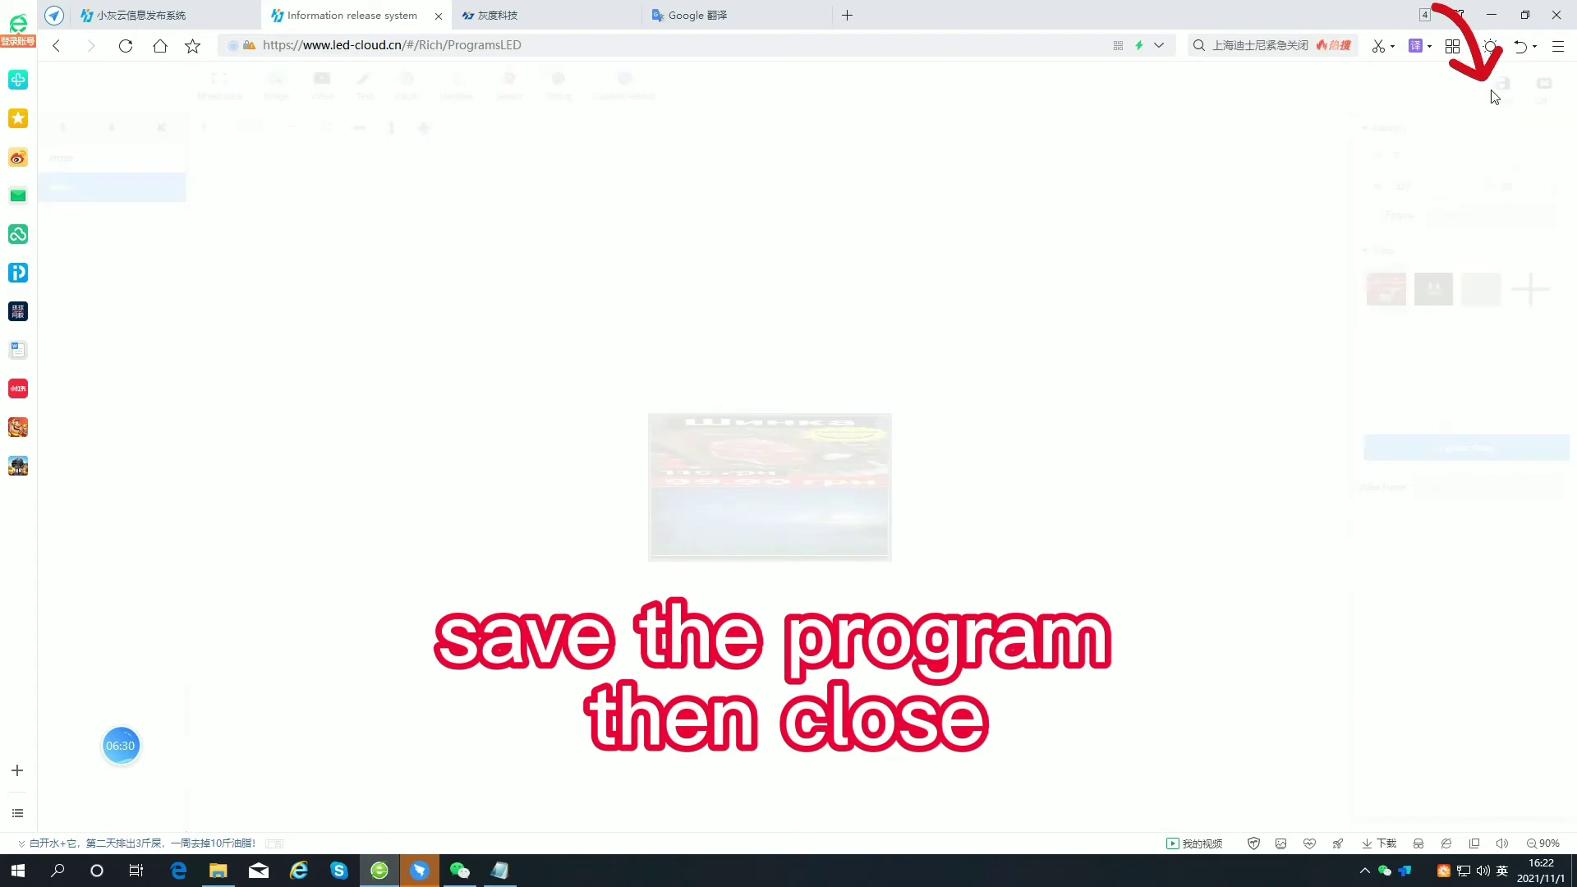
click(1544, 92)
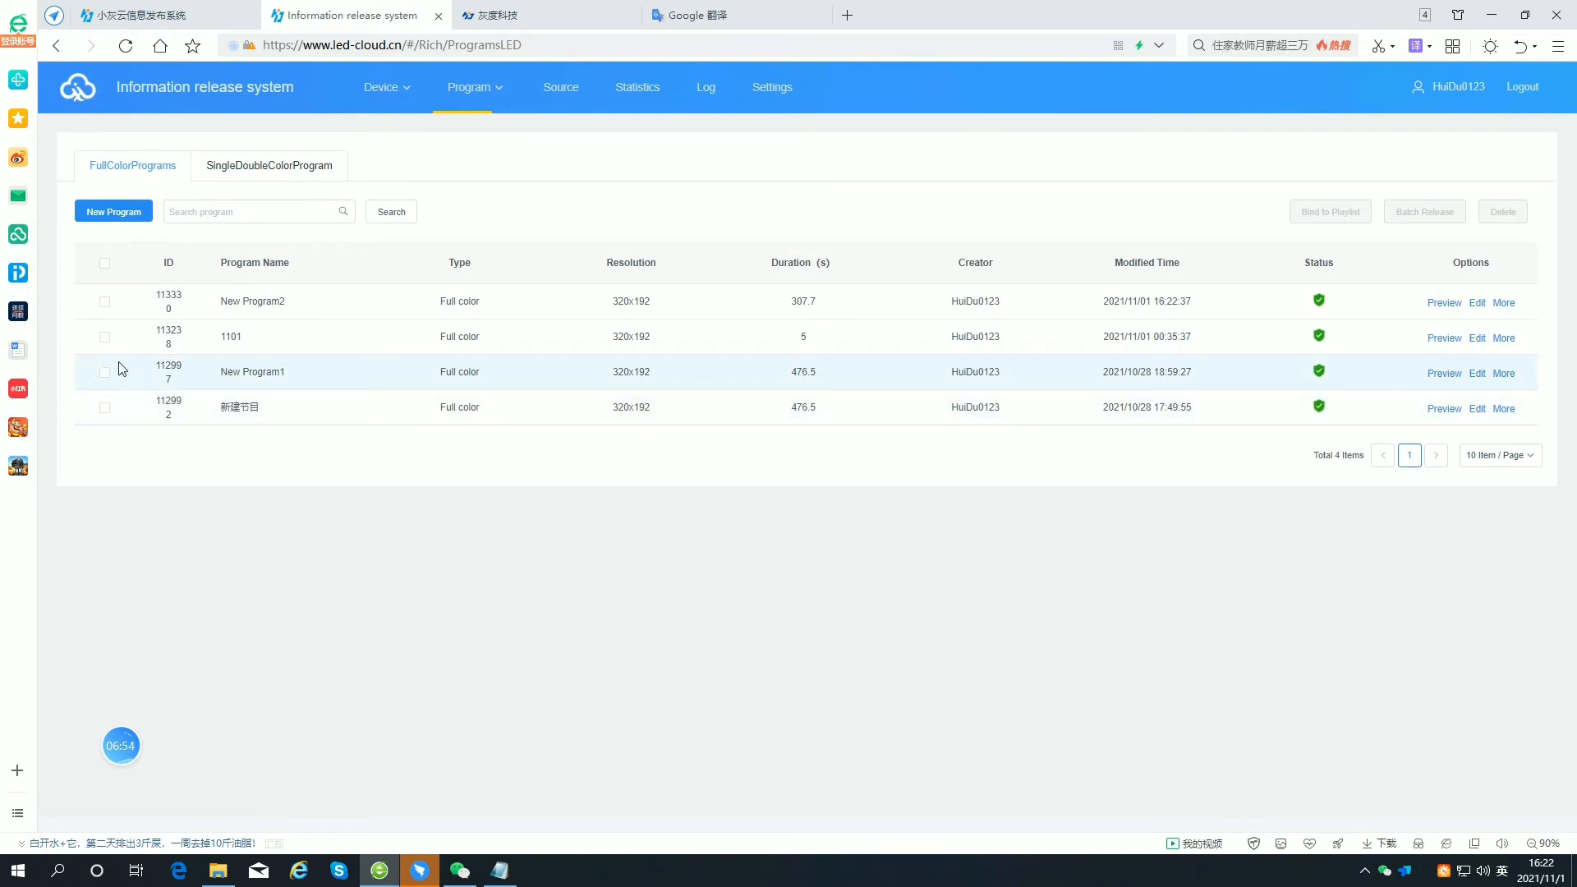
Batch-release New Program2 to the BoxPlayer A4-21-A055D with Complete Update switched on.
click(104, 303)
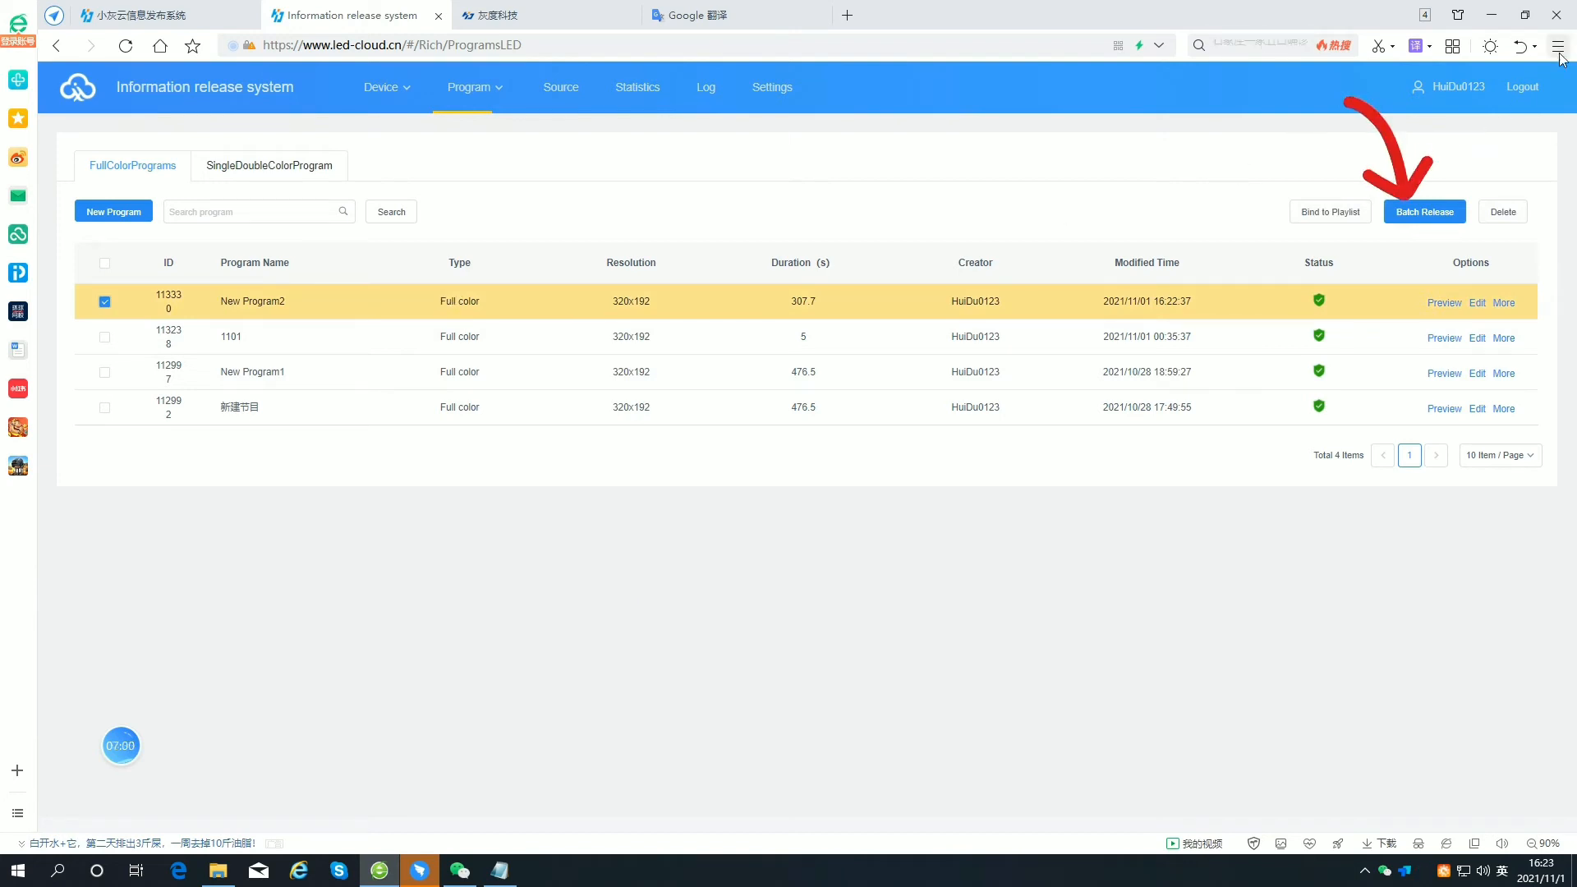
click(1425, 218)
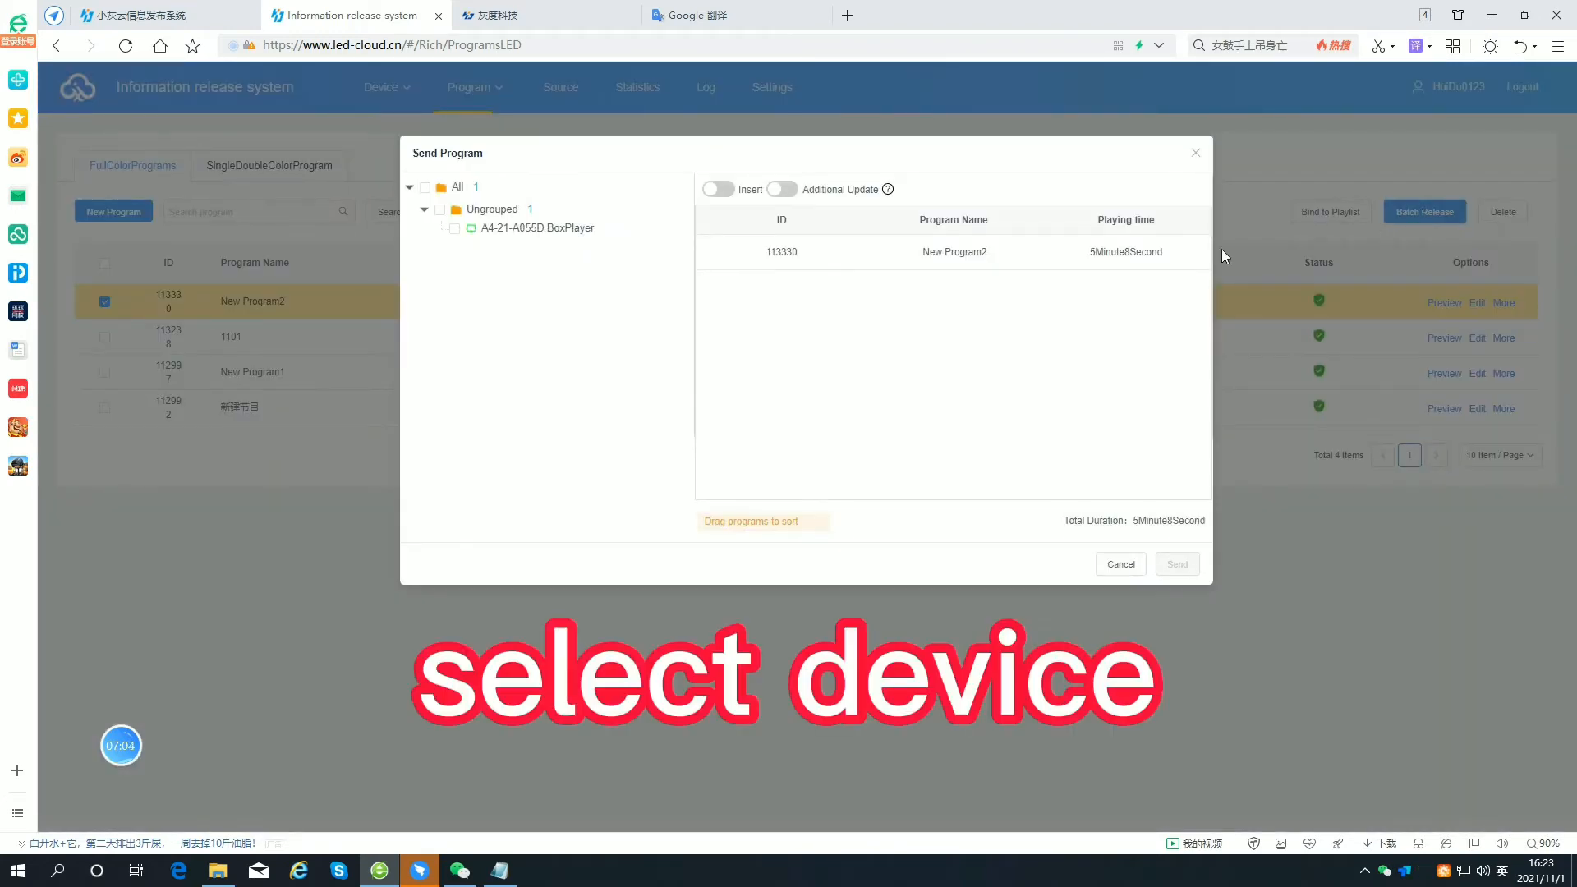
click(456, 229)
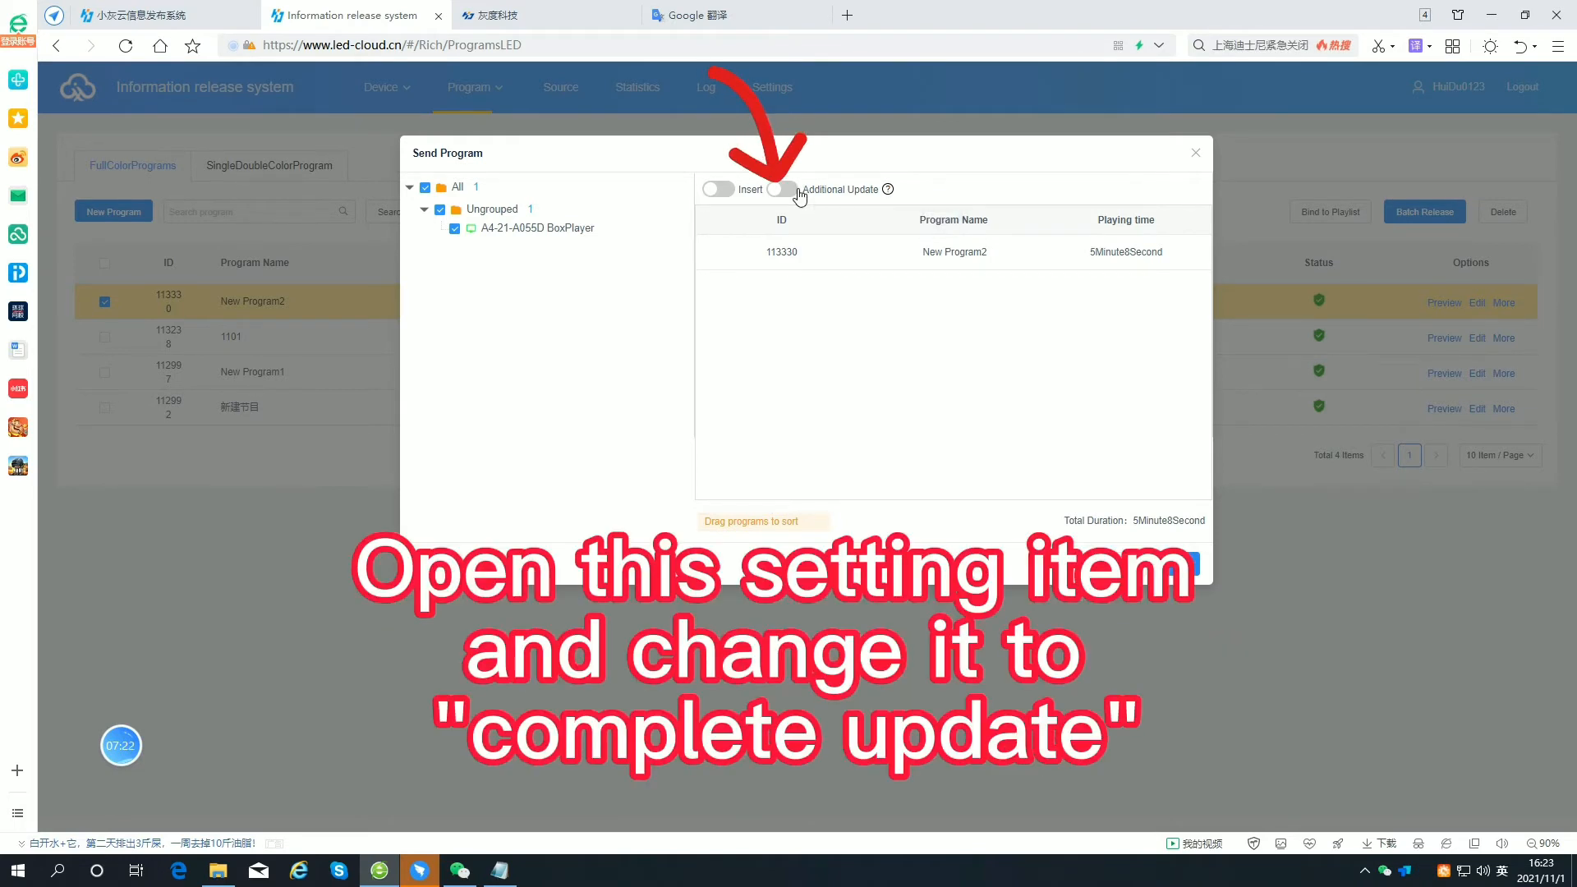
click(782, 189)
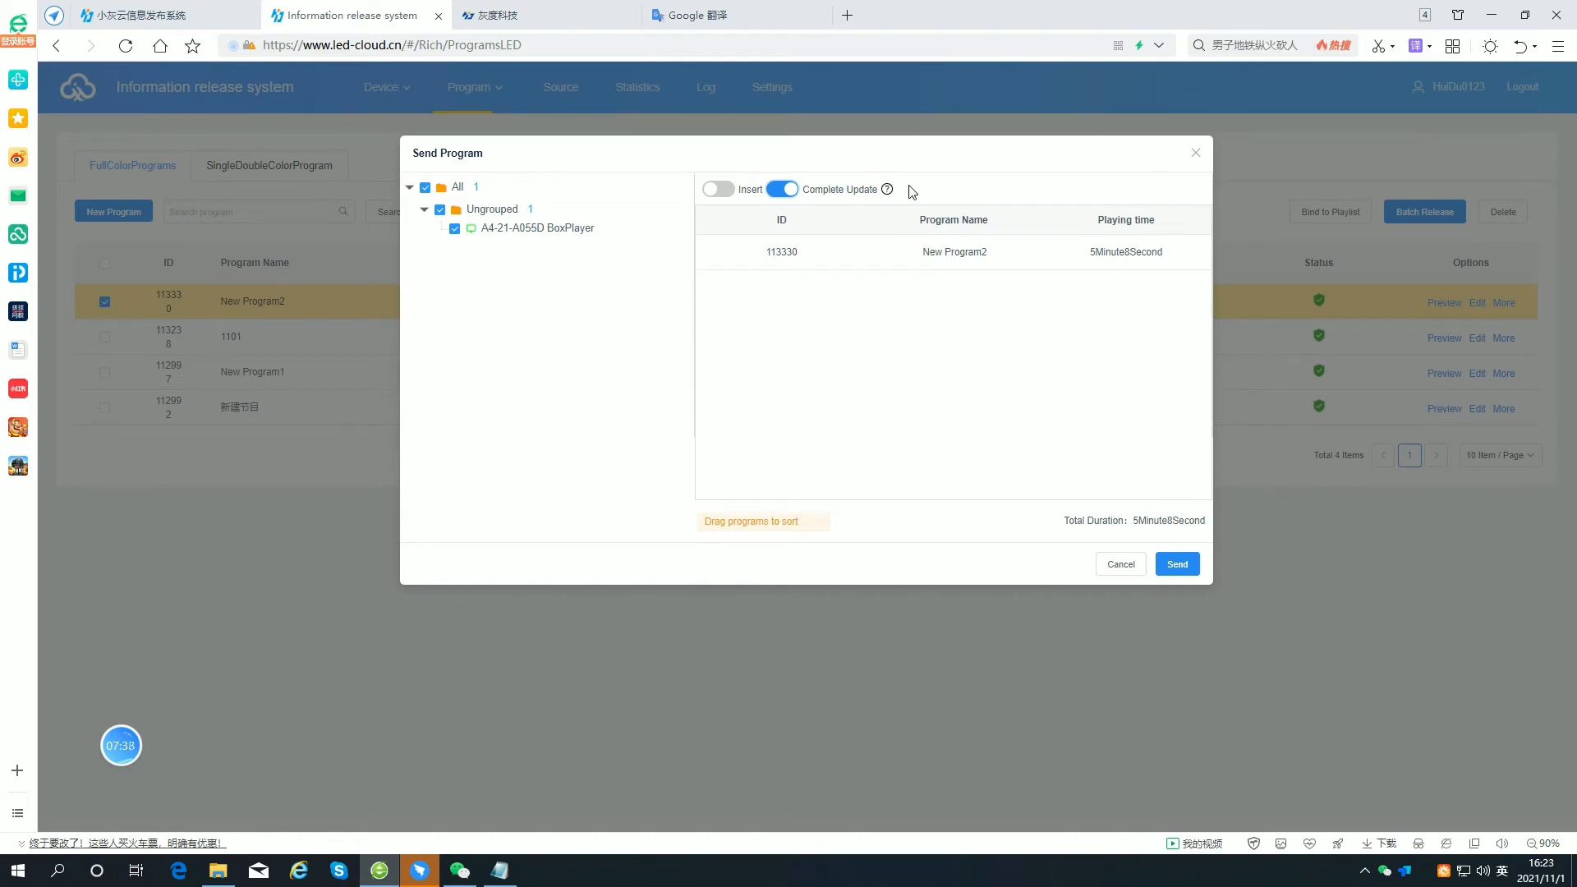
mouse_move(888, 188)
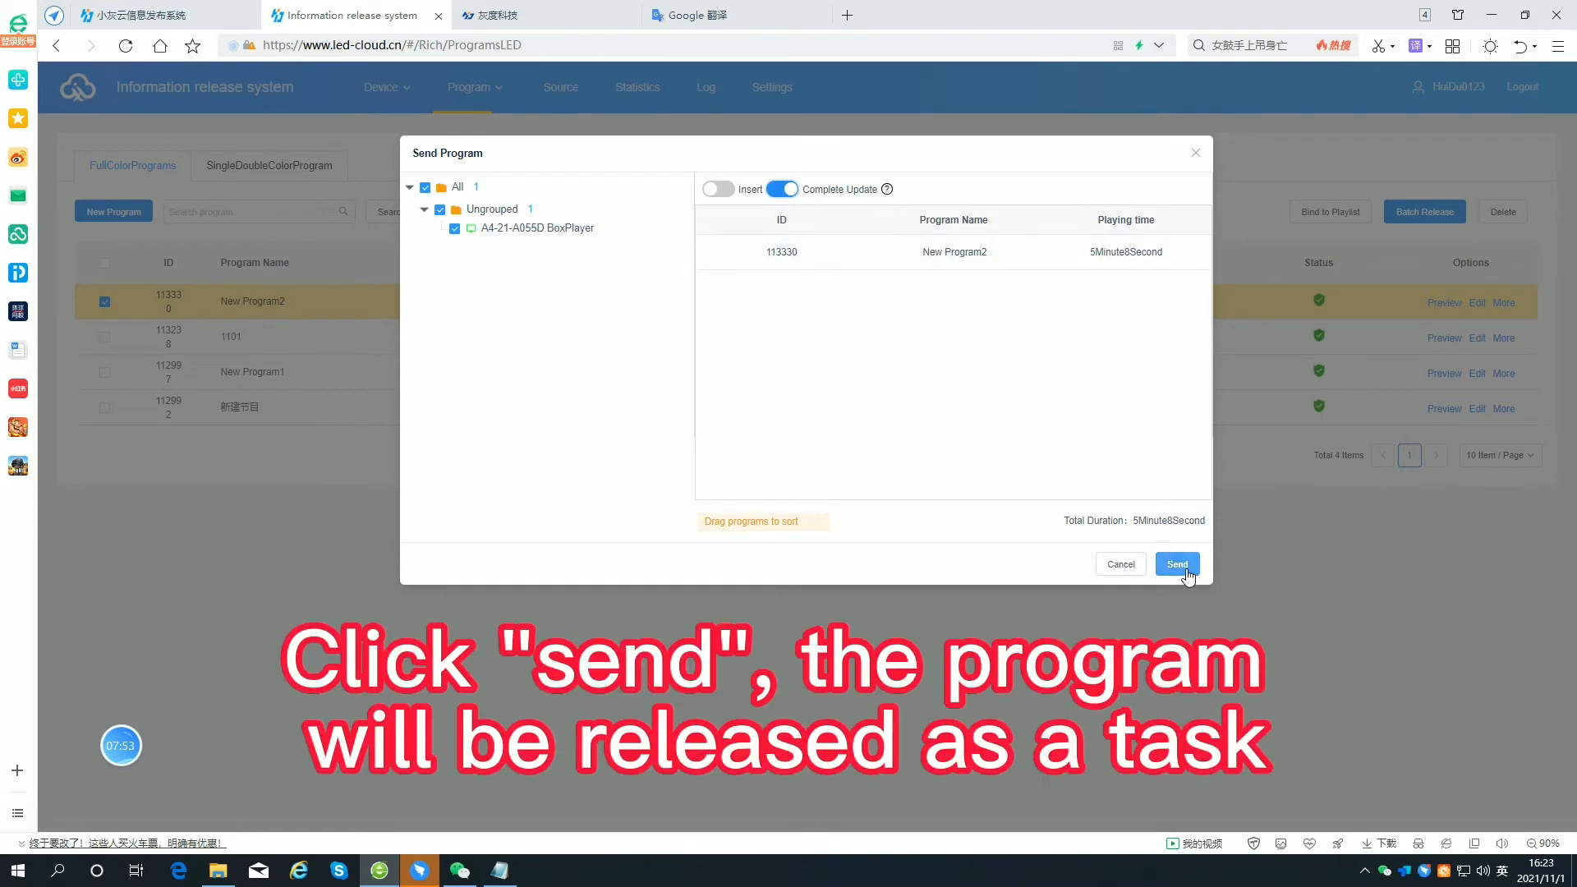
click(1179, 565)
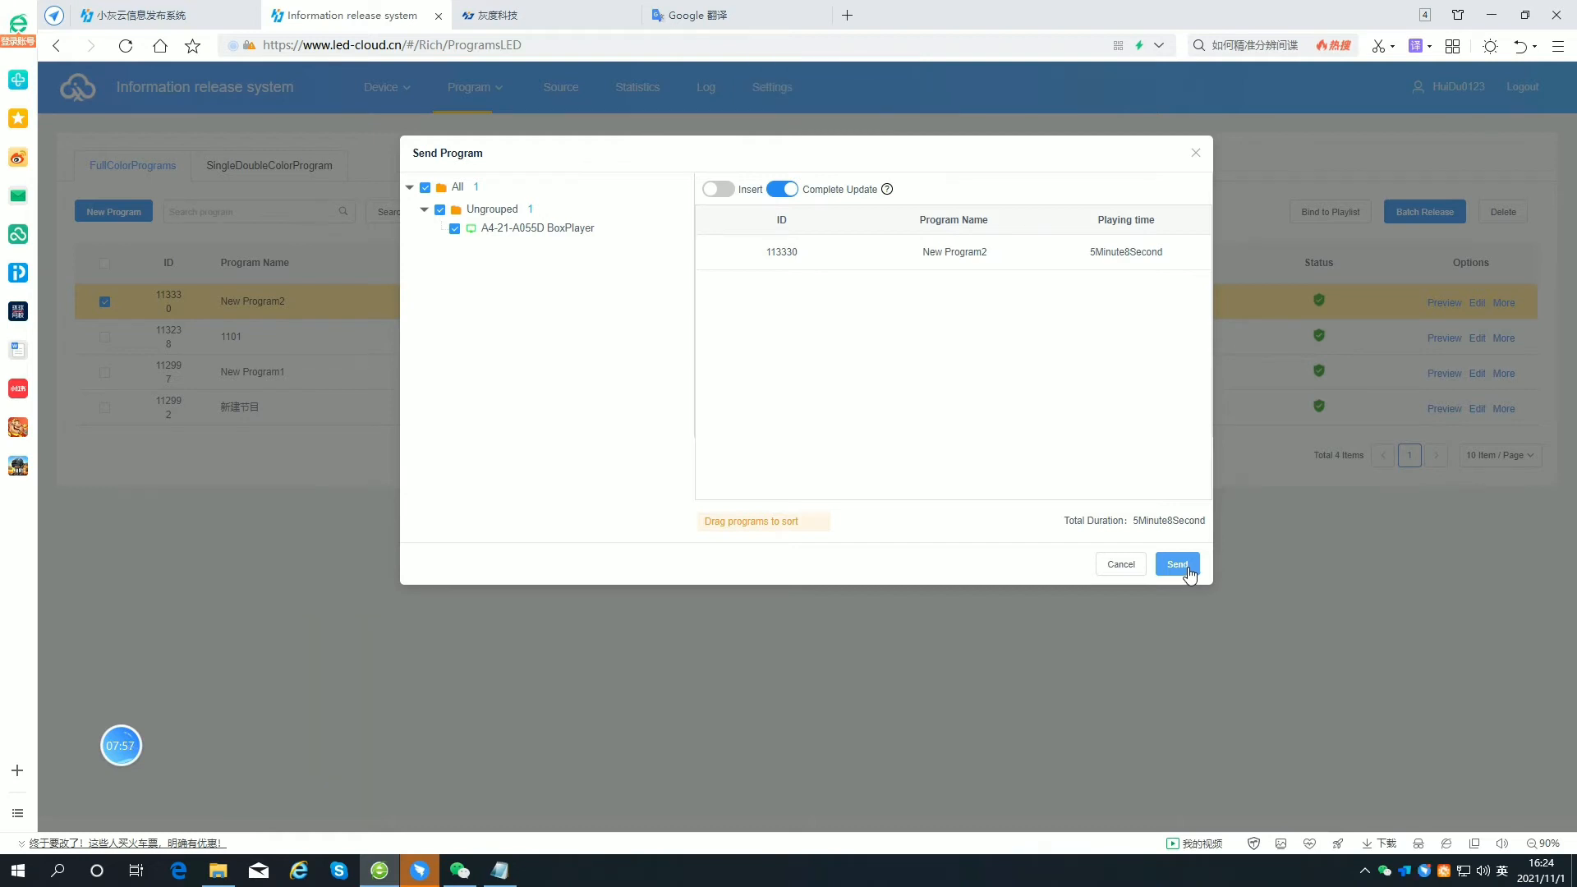
click(1195, 153)
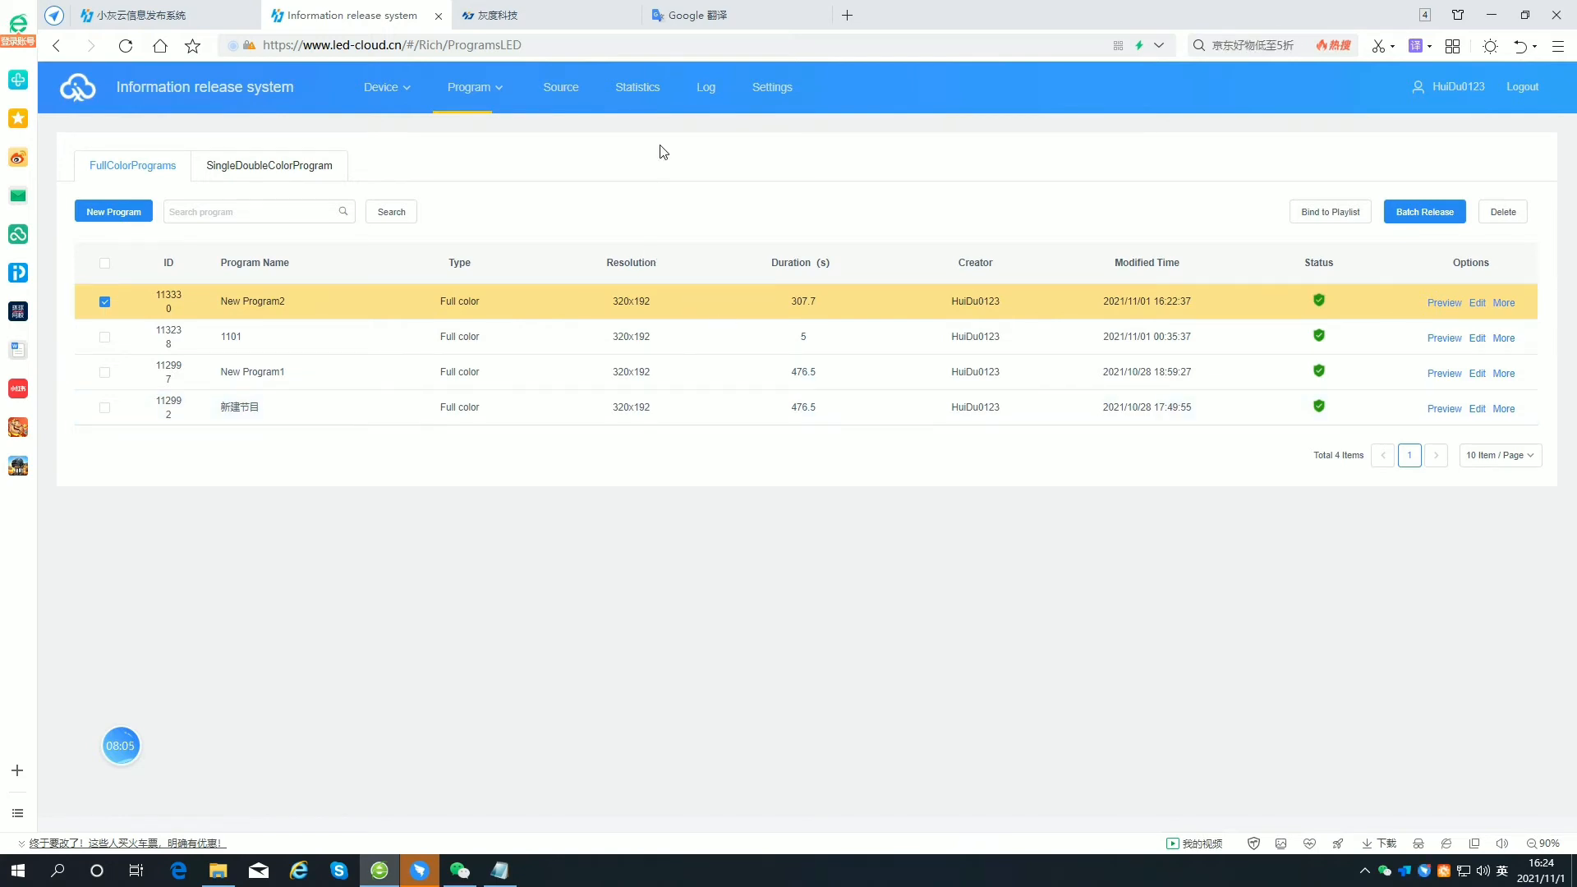
View the New Program2 send task in the Log and refresh until A4-21-A055D shows sent successfully.
click(706, 94)
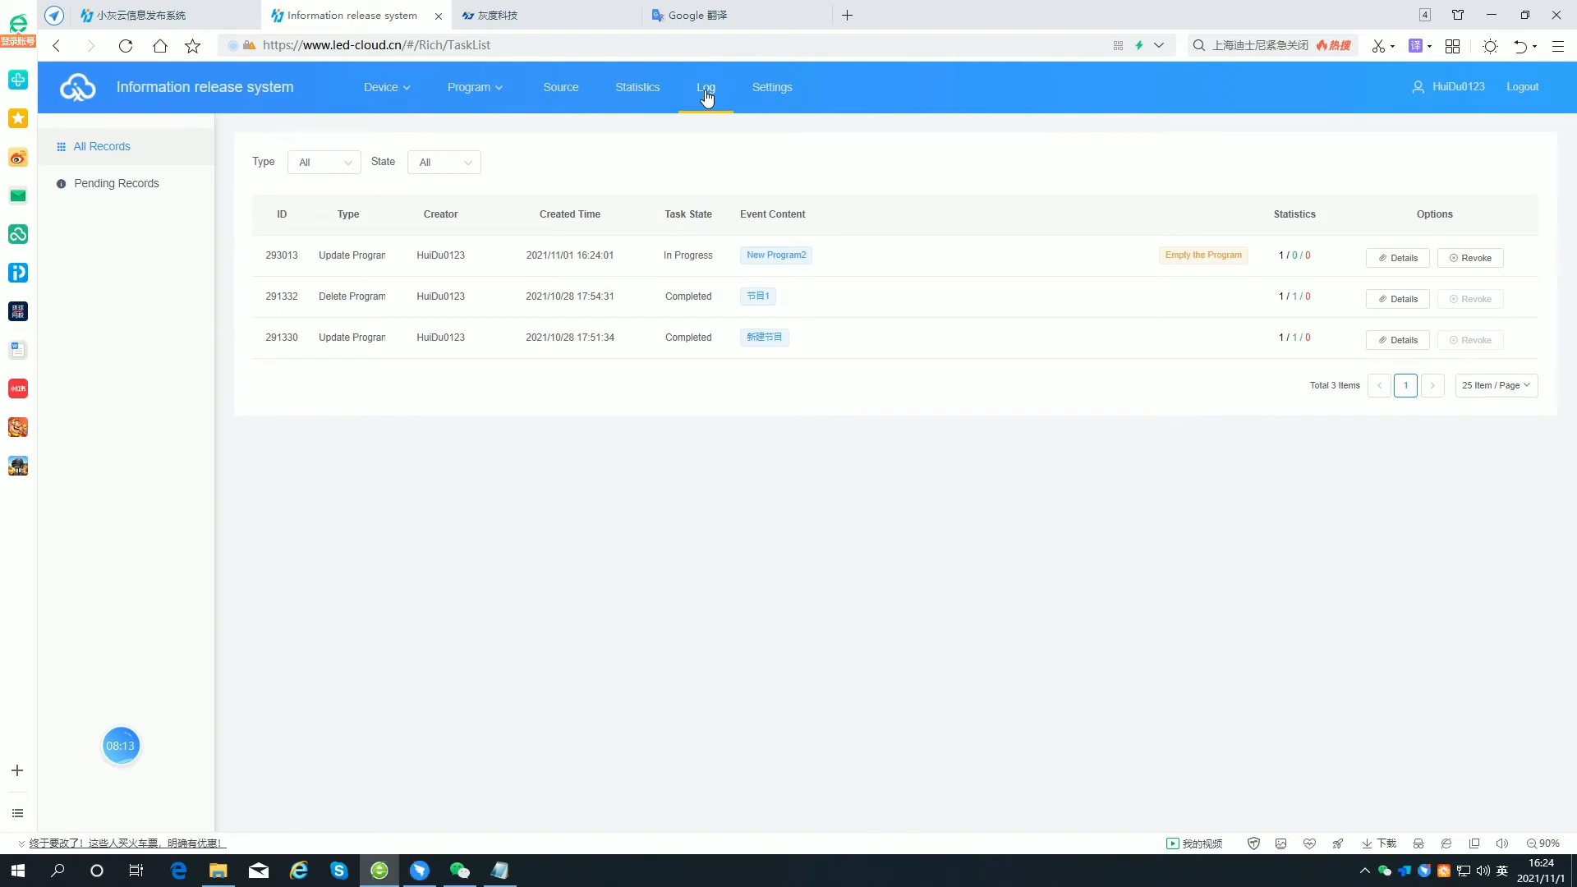
click(1400, 258)
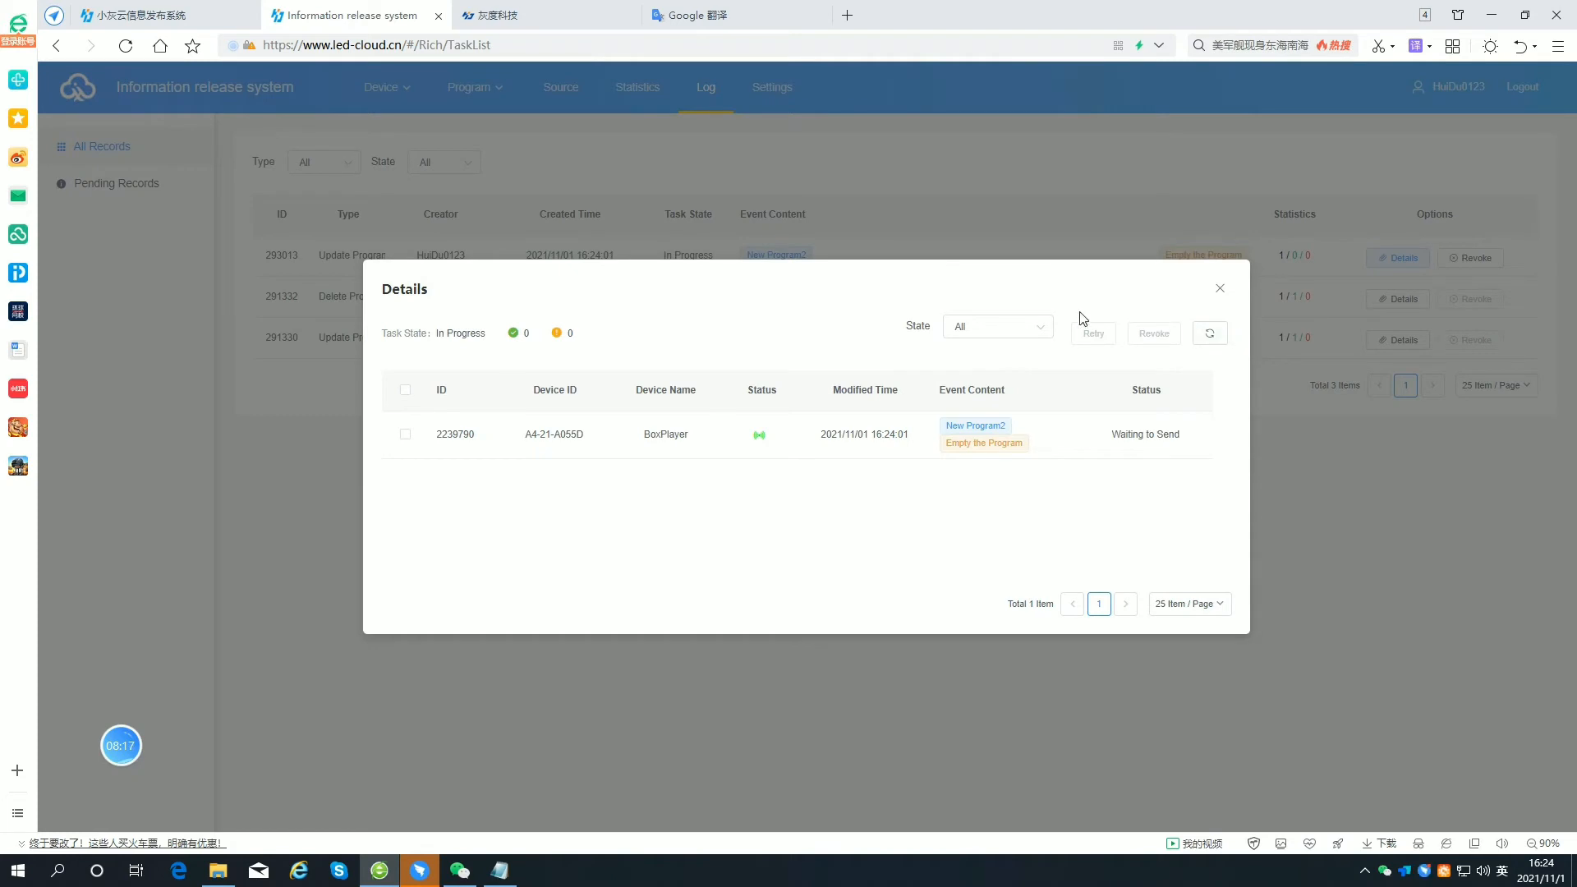
click(1213, 335)
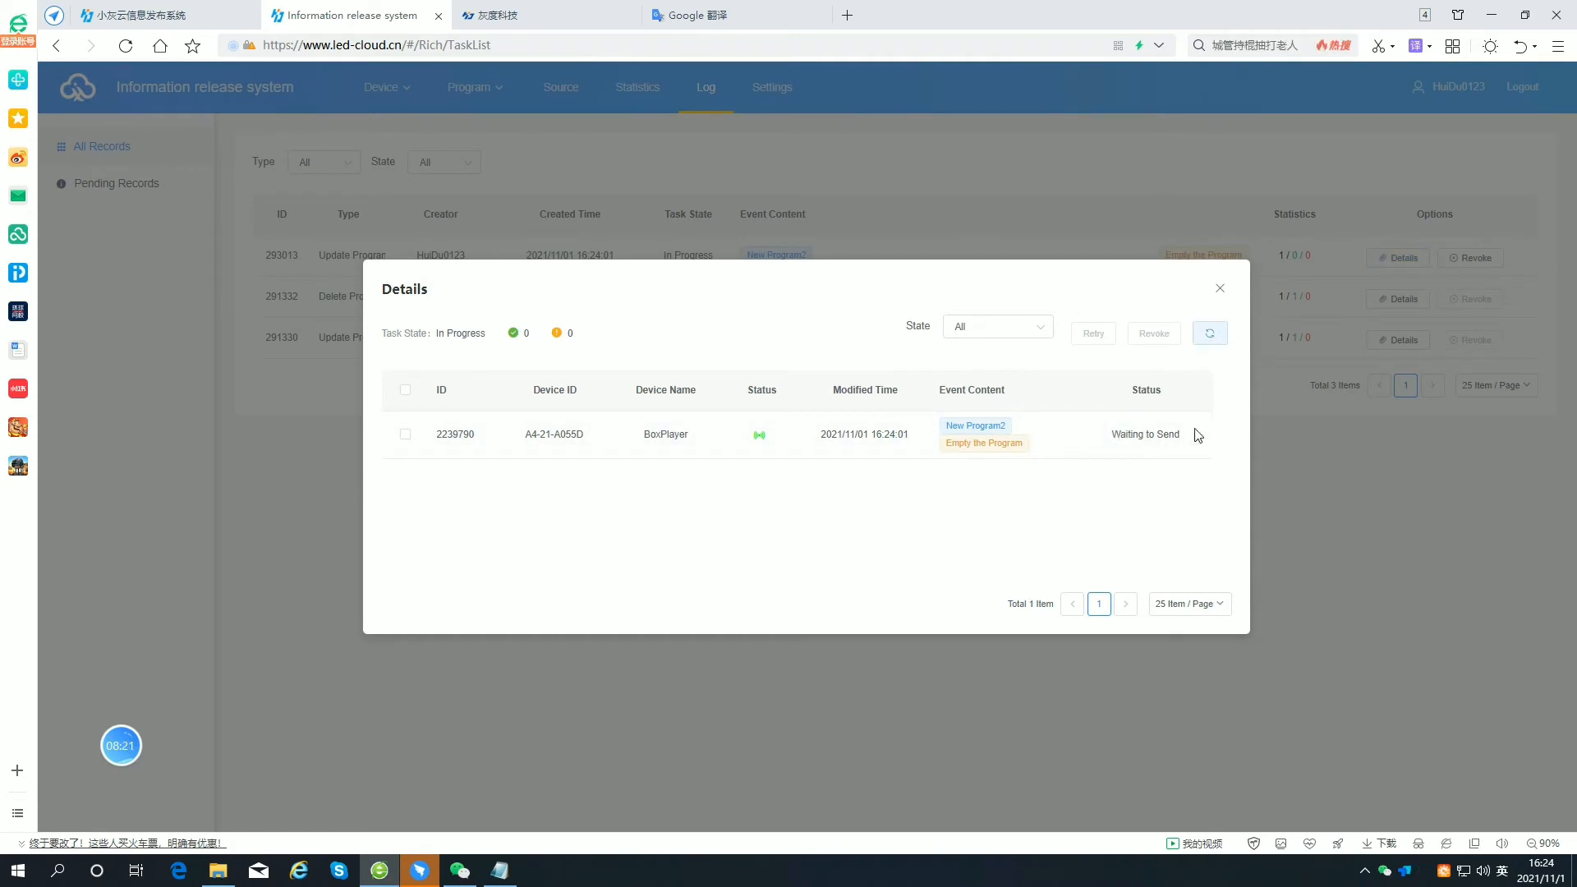
click(1213, 334)
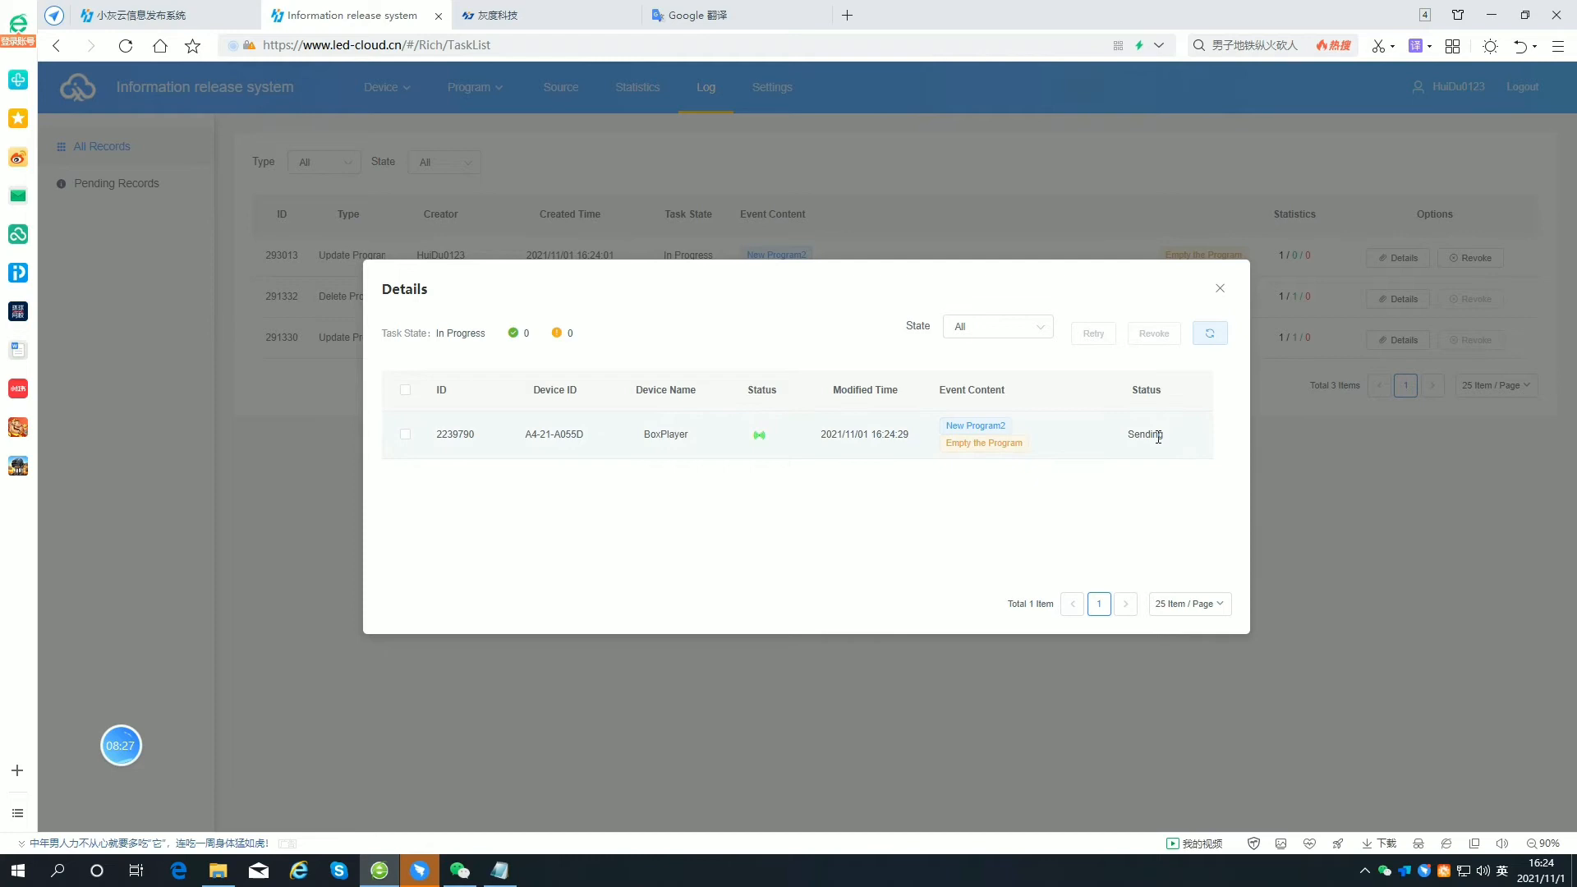
click(1210, 335)
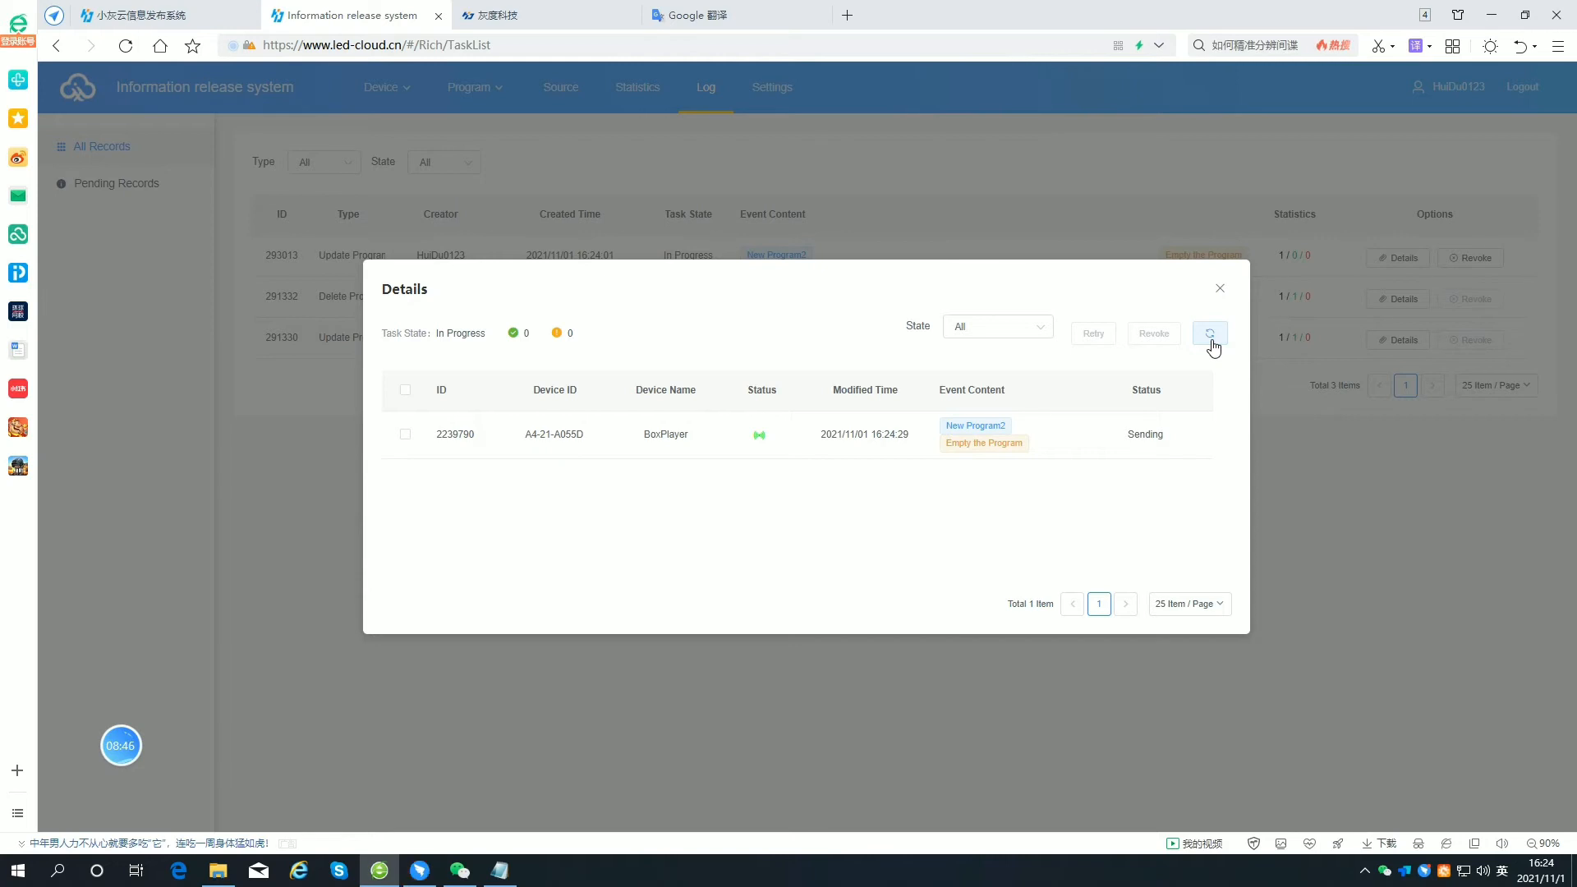
click(1211, 334)
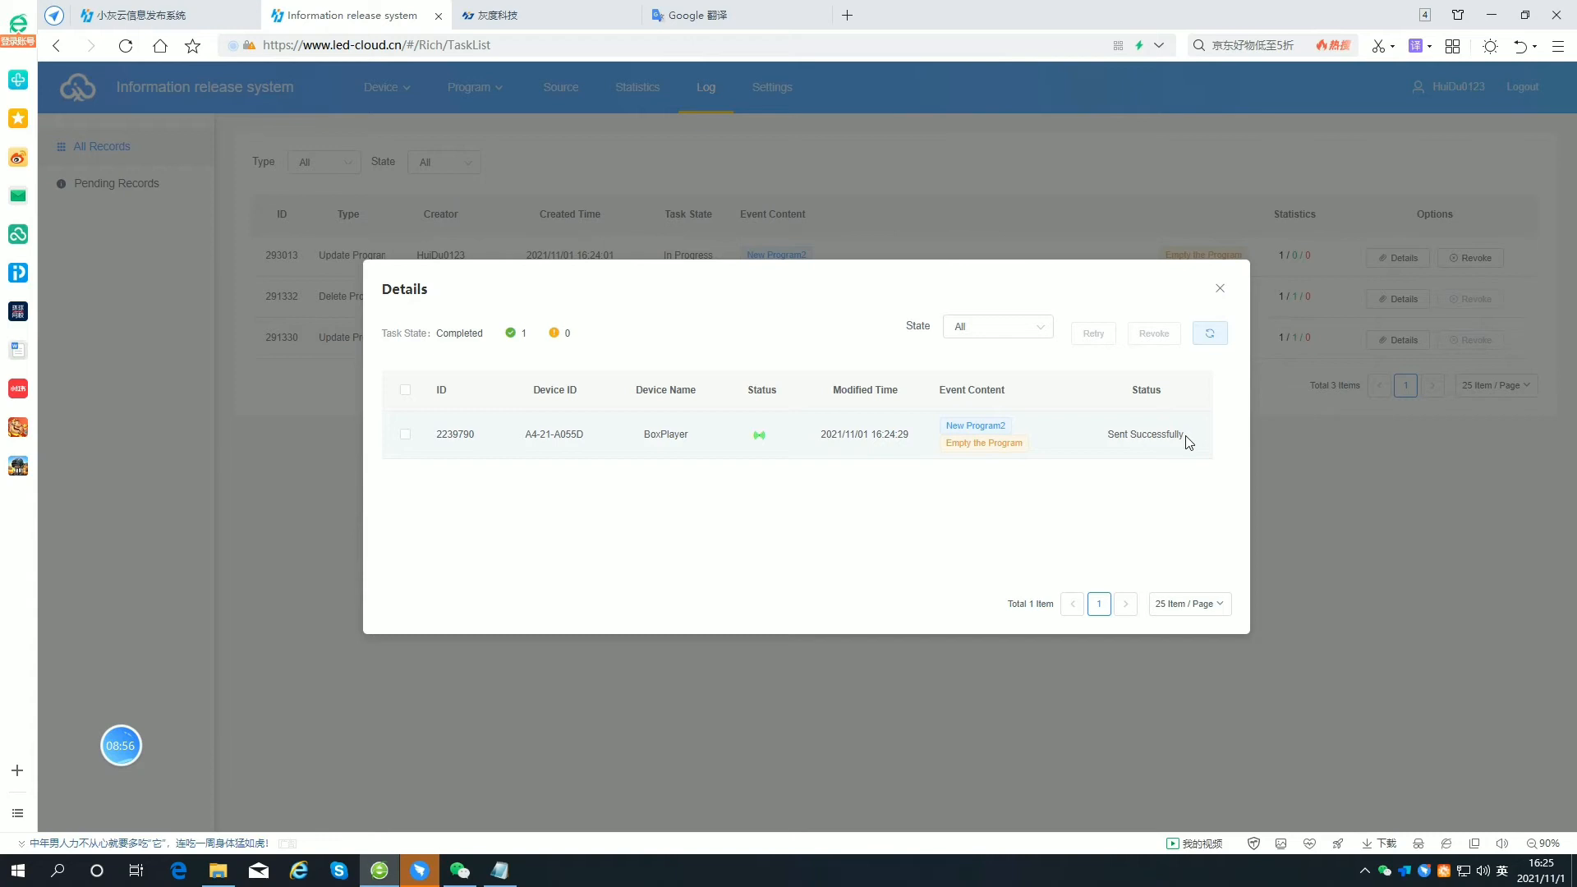
click(1220, 288)
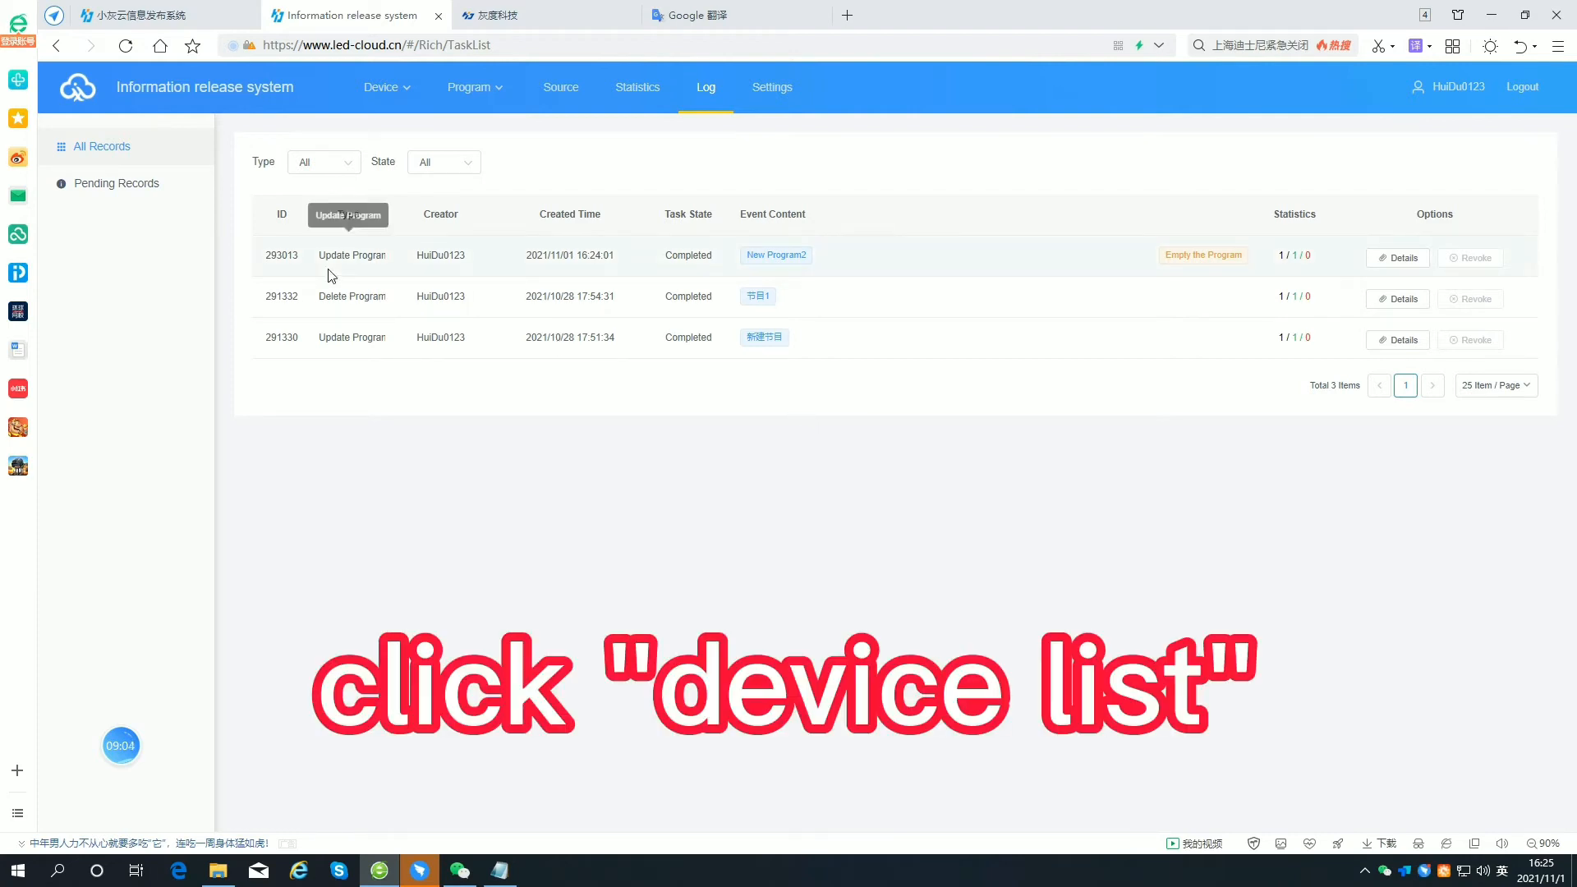
Show the Program Information of device A4-21-A055D from the Device List.
click(384, 87)
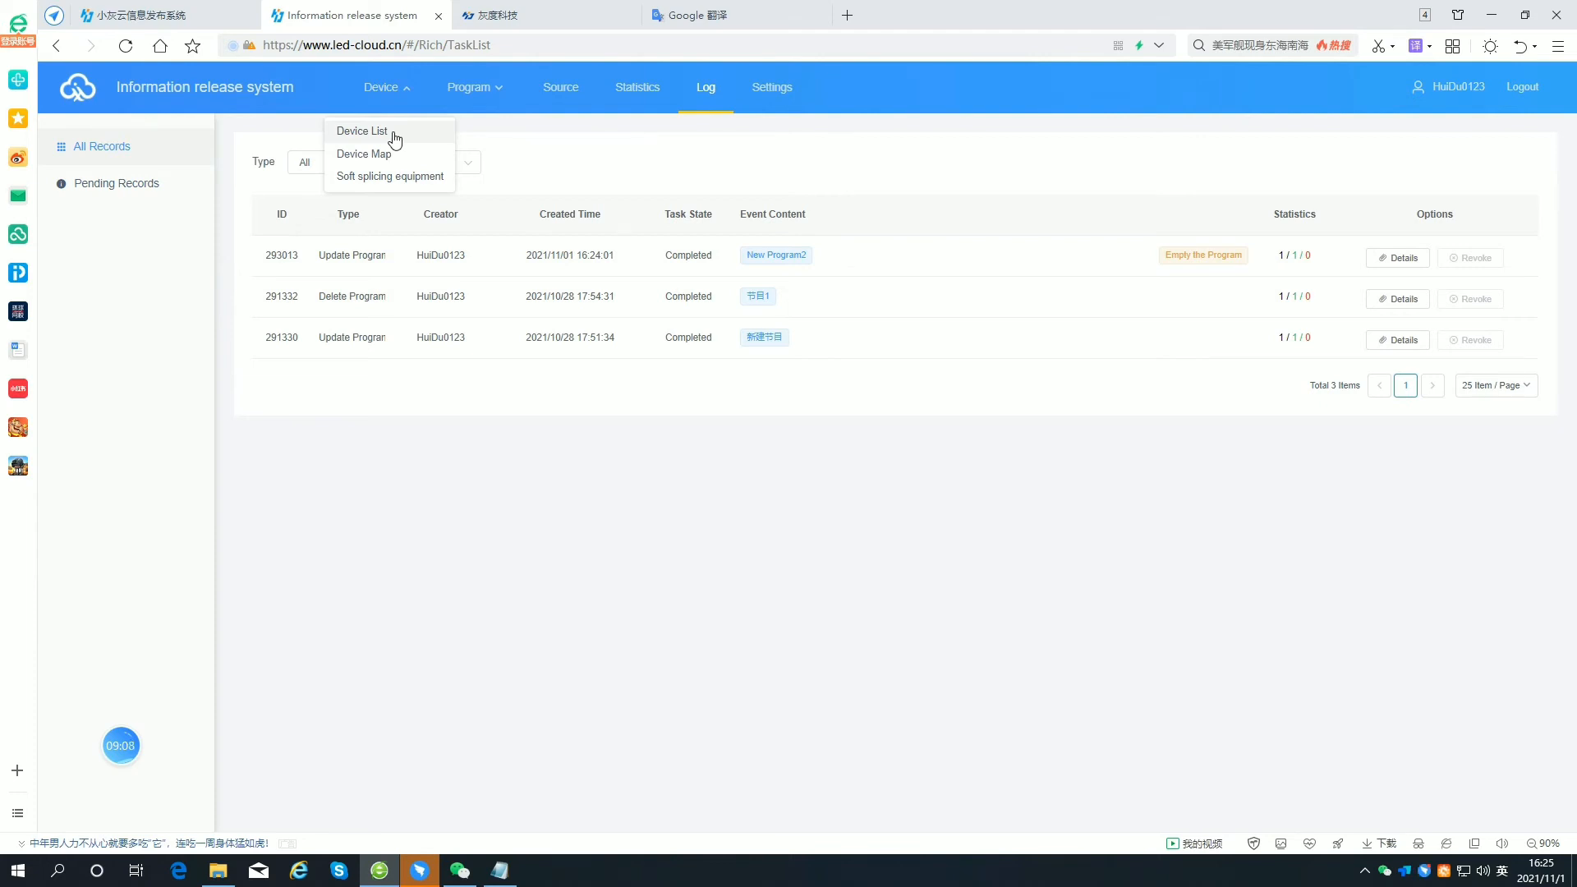
click(362, 132)
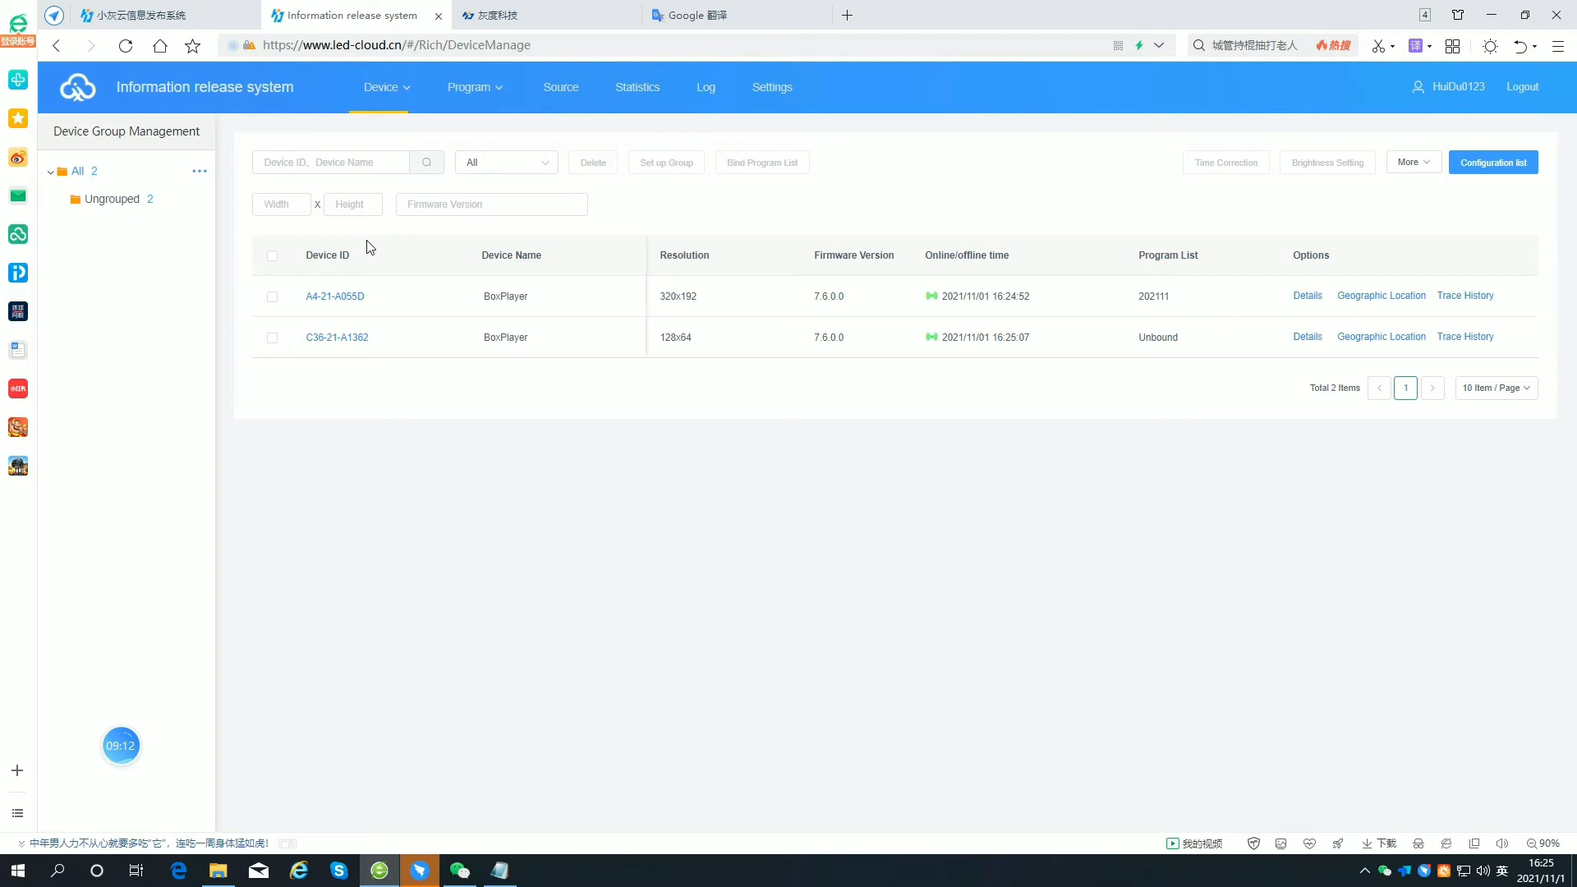
click(272, 296)
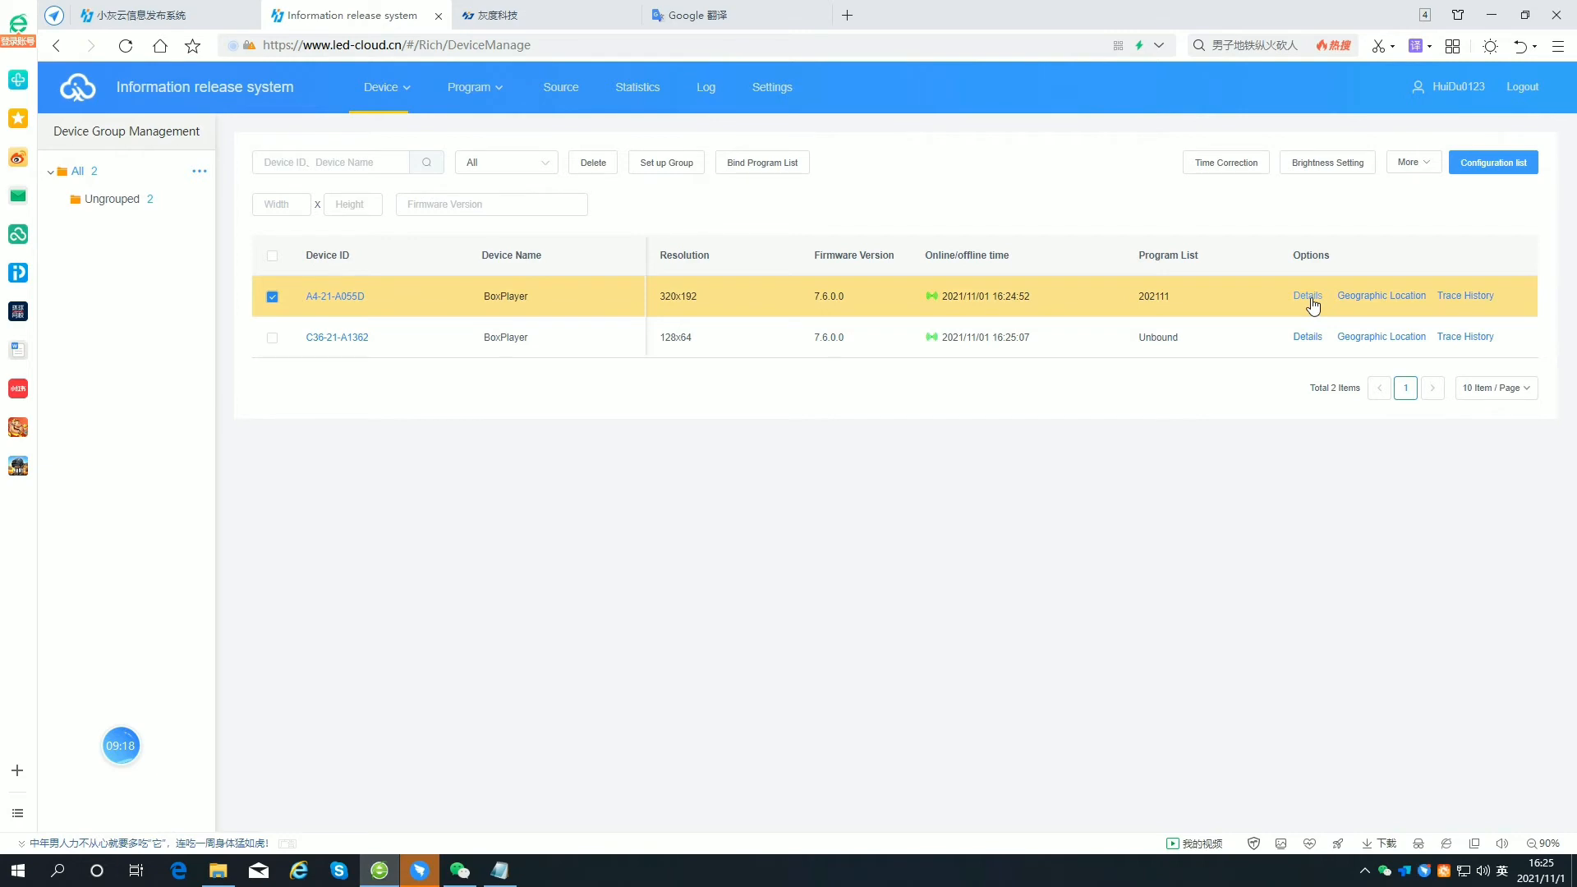
click(1309, 295)
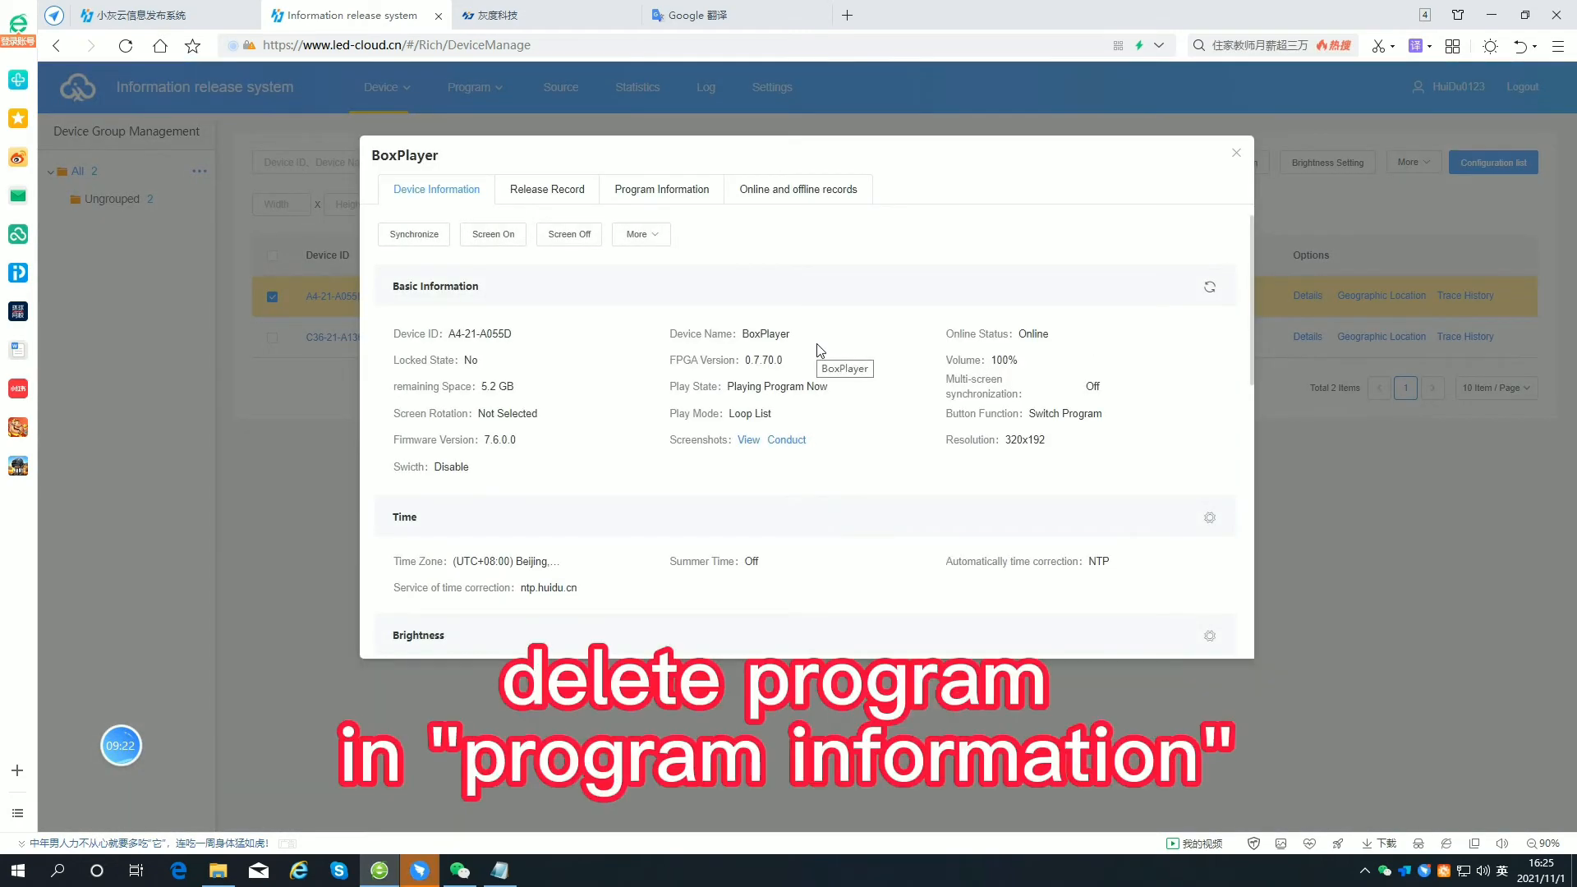
click(671, 197)
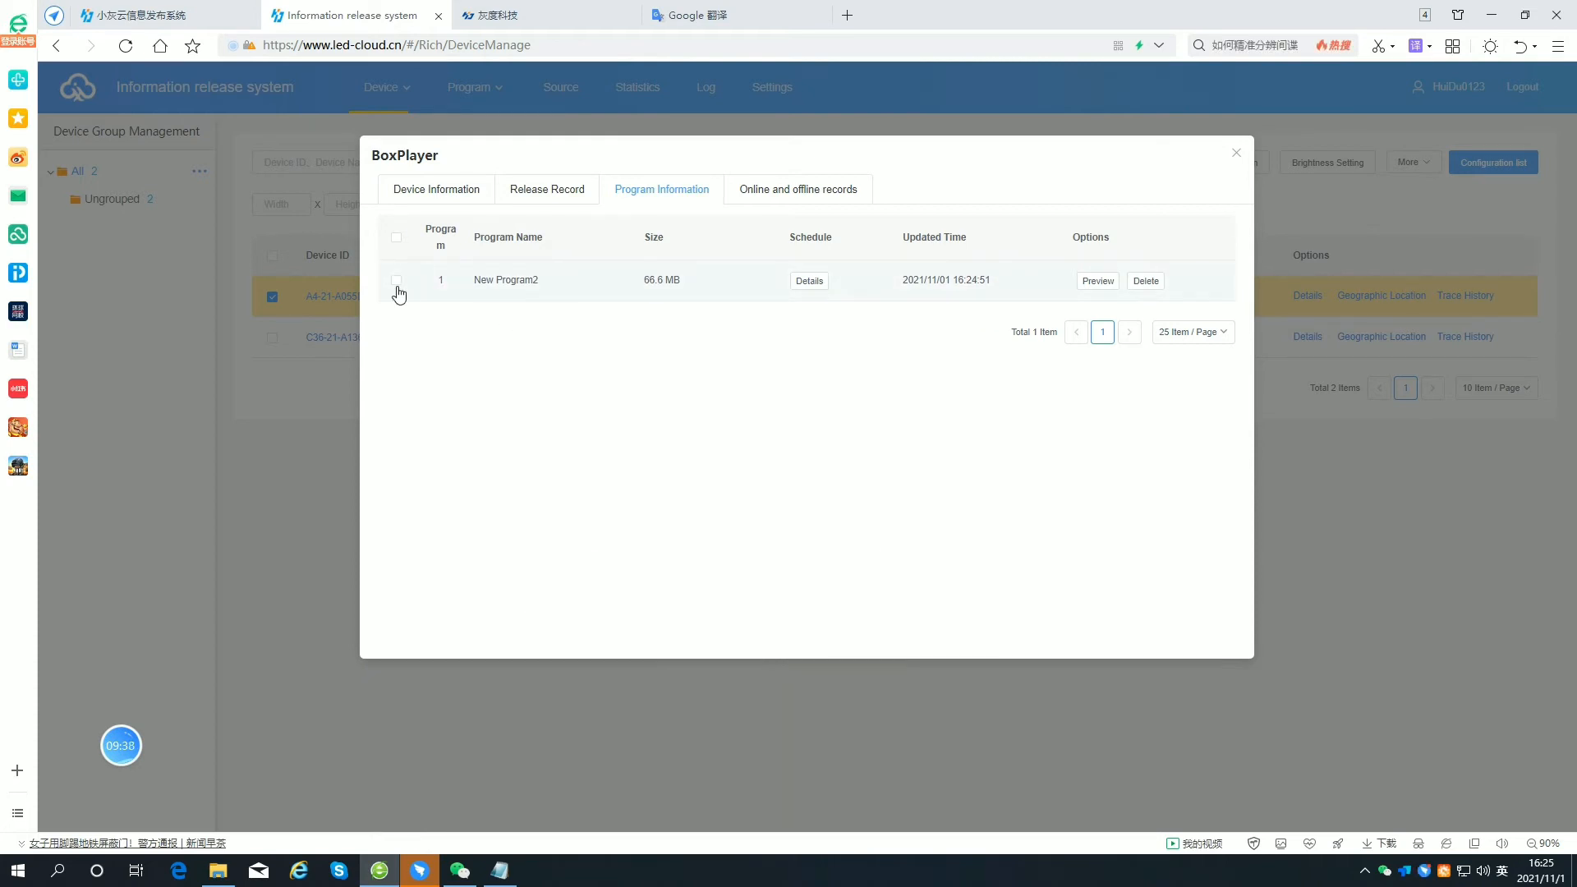
Delete New Program2 from the device, confirm, and close the details dialog.
click(397, 279)
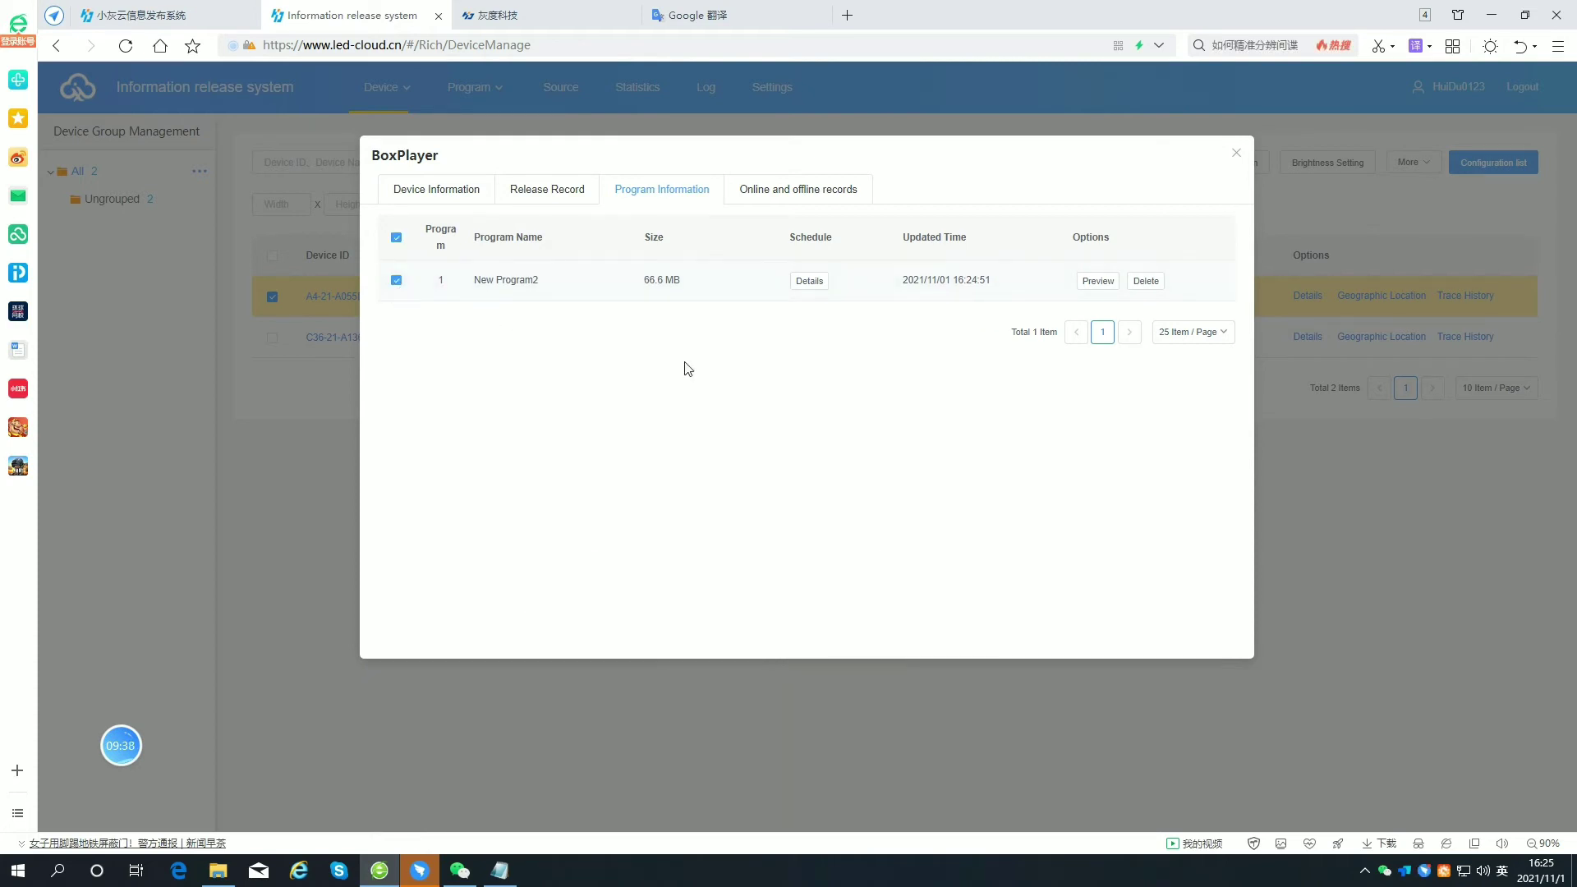
click(1147, 282)
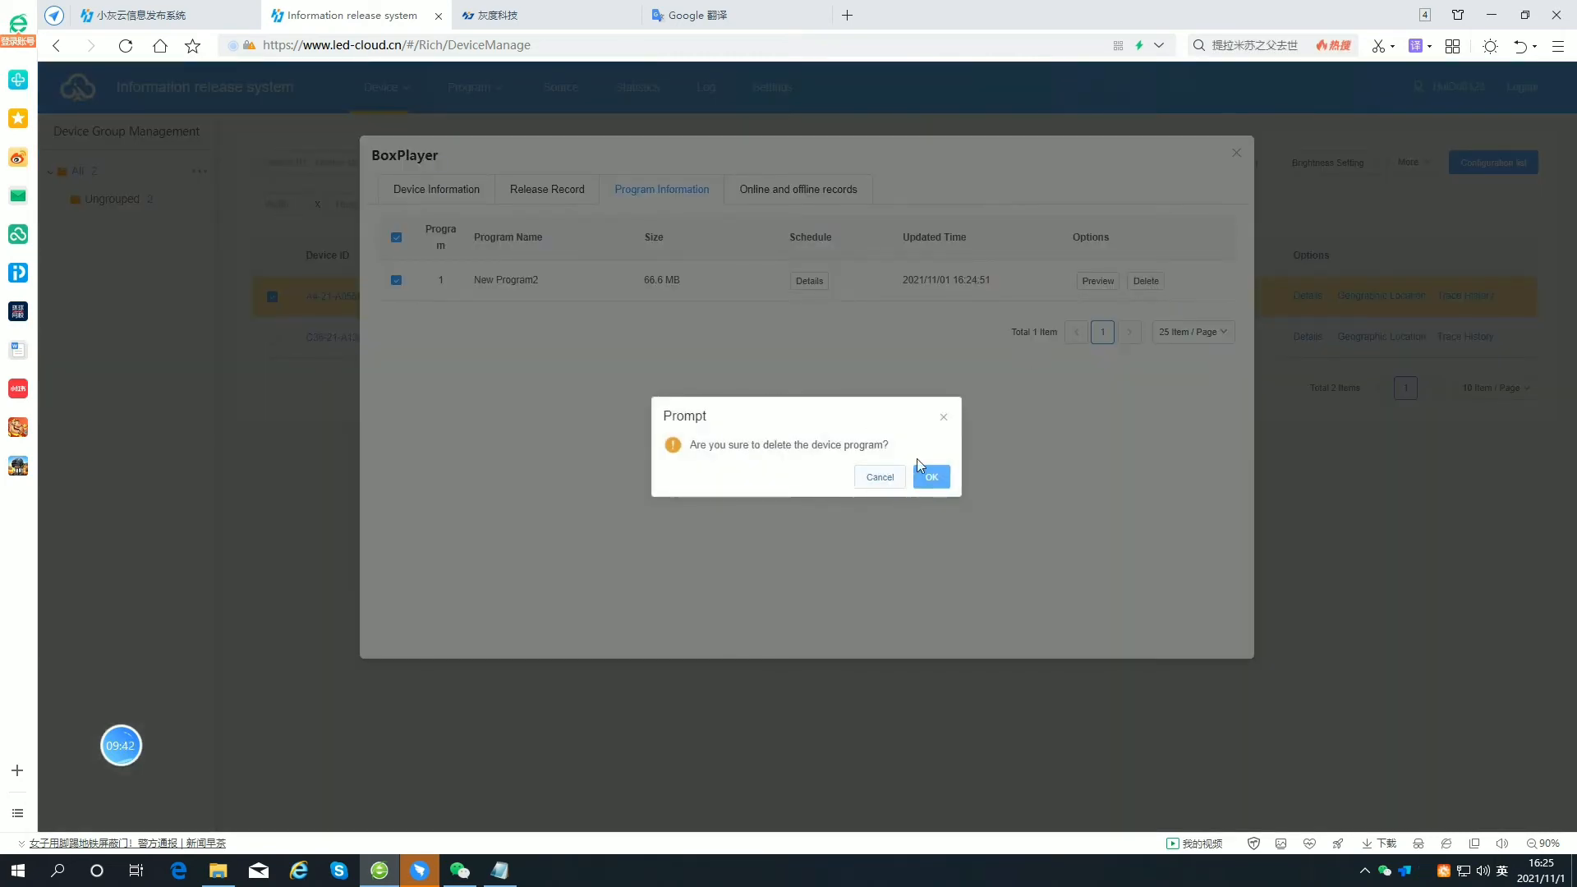
click(930, 479)
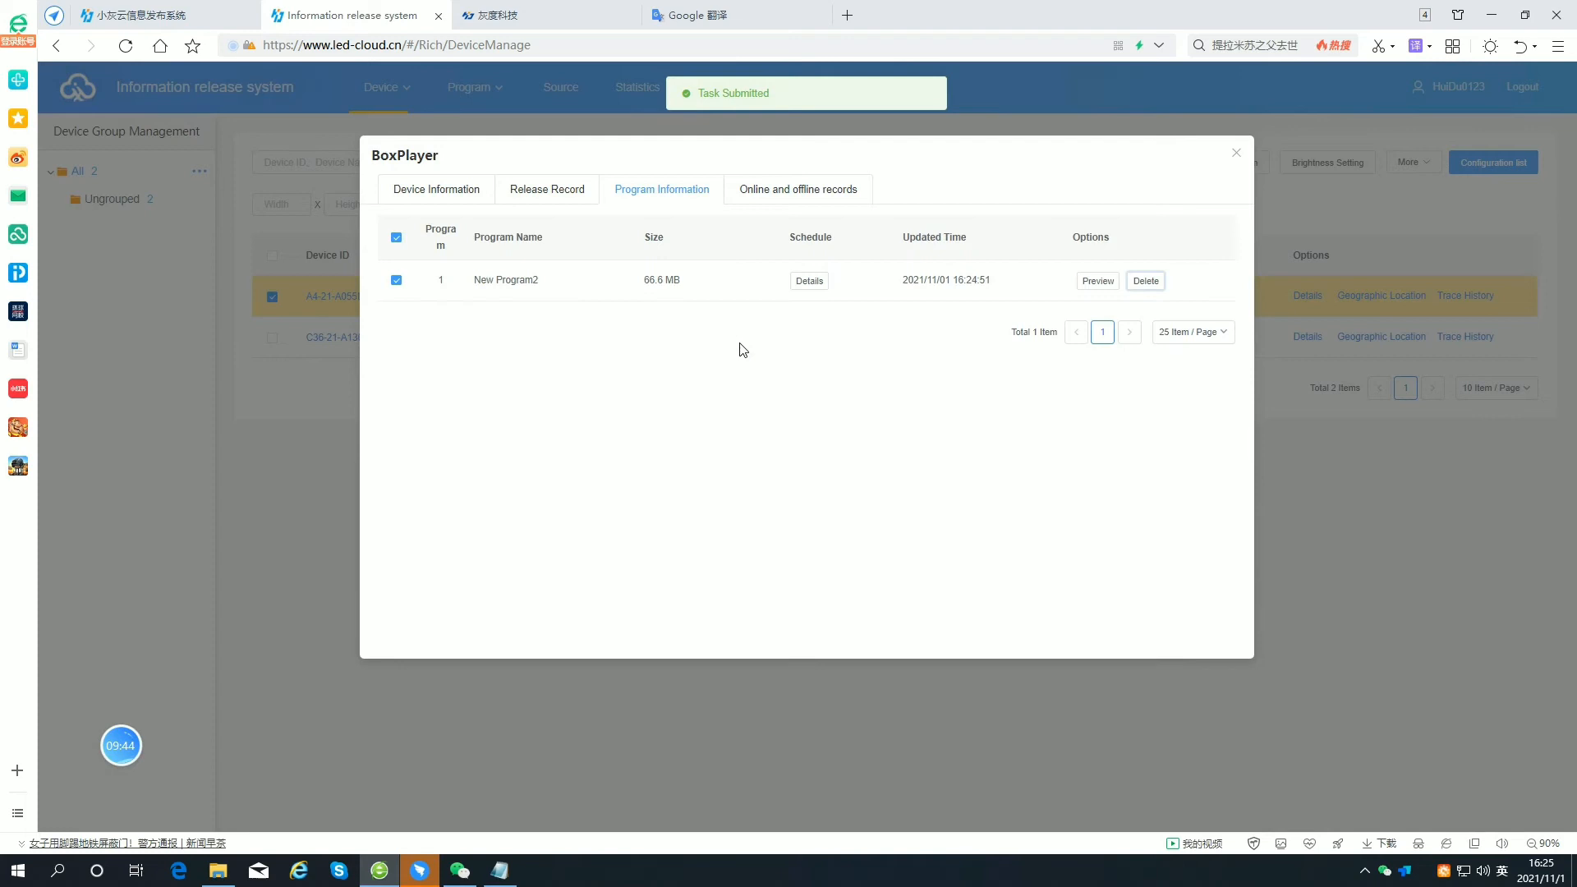
click(1237, 155)
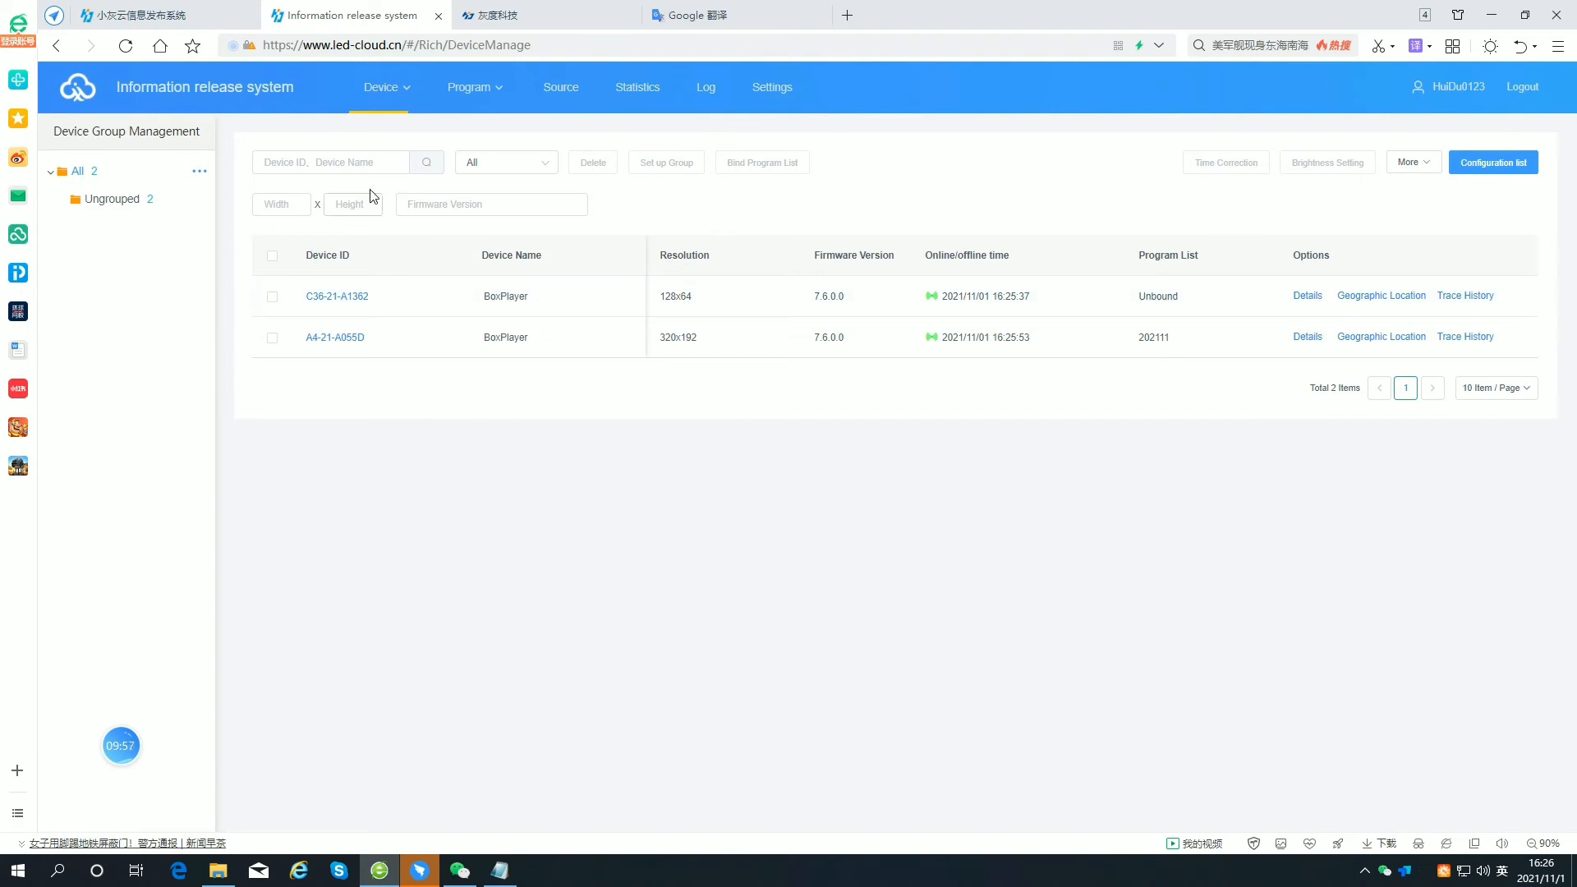
click(272, 339)
click(1308, 336)
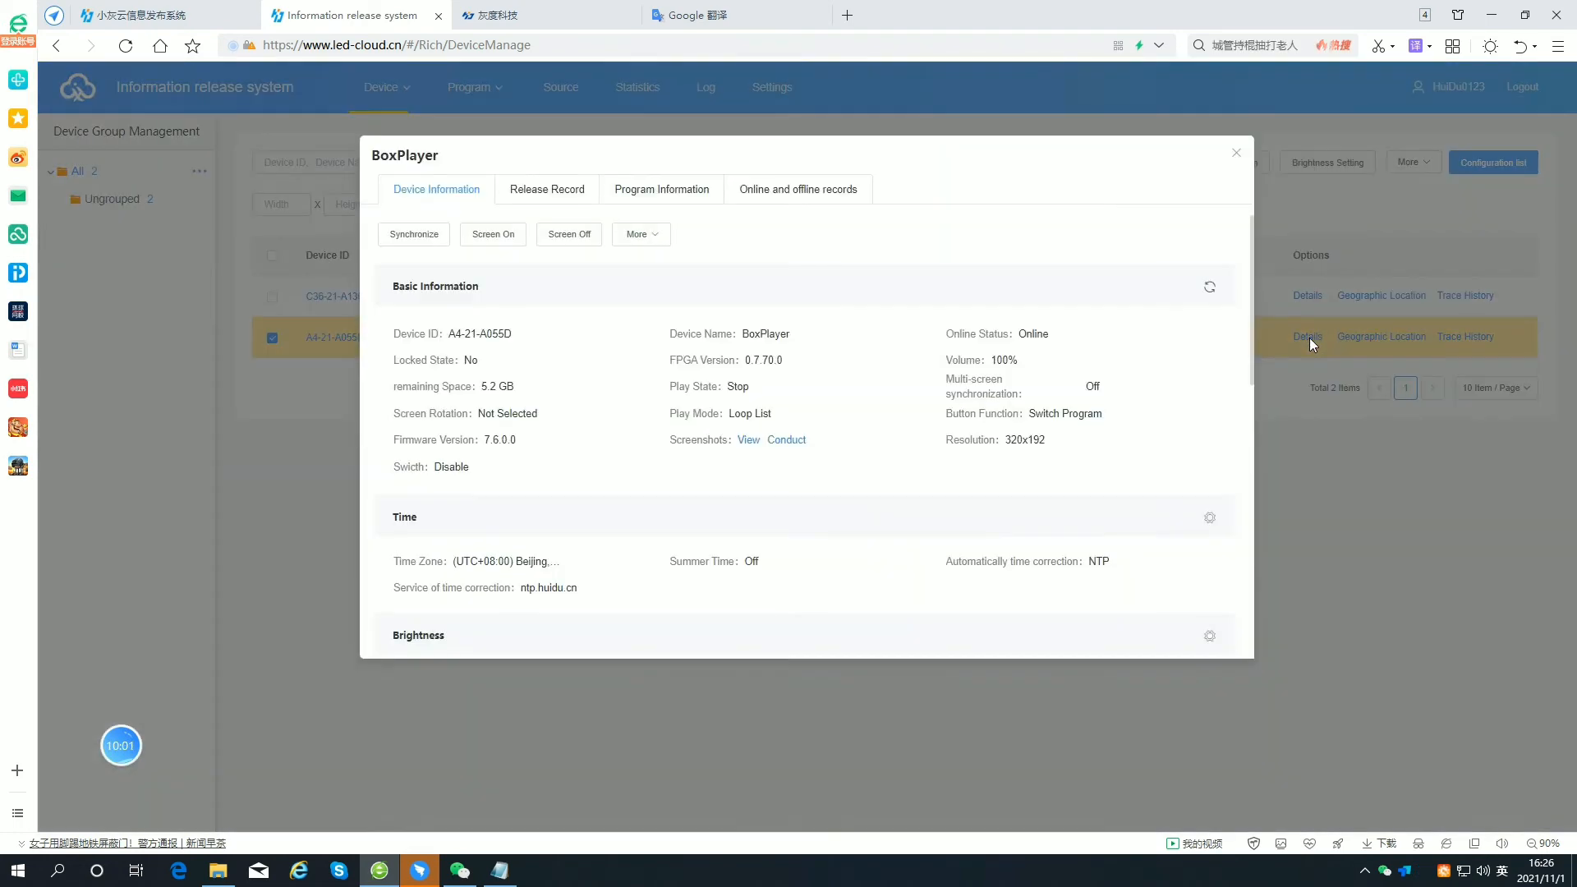
click(662, 189)
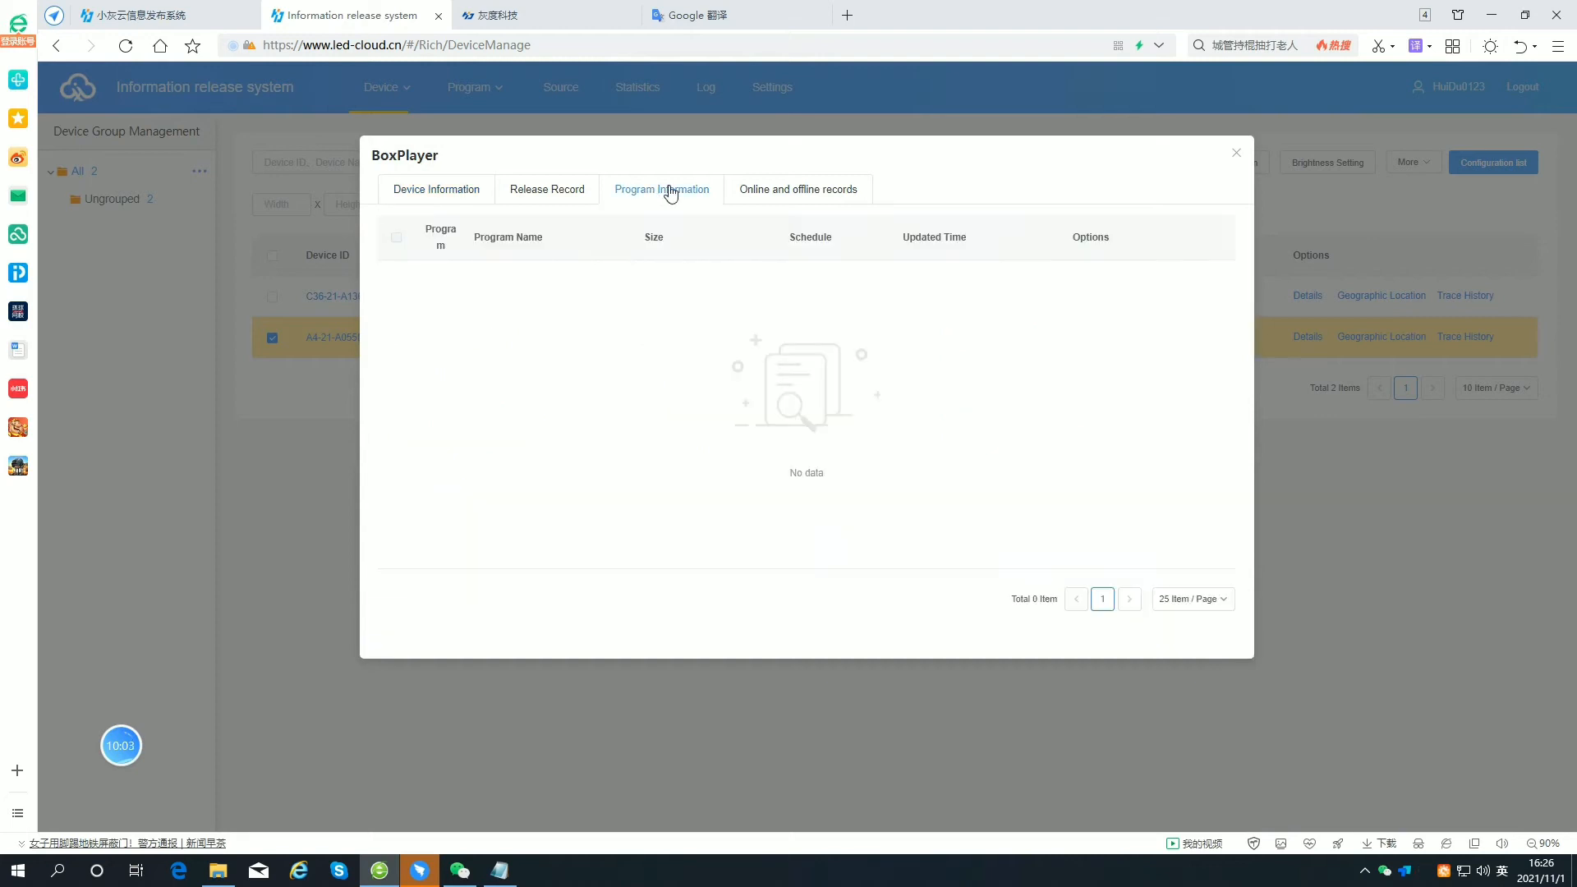
click(547, 189)
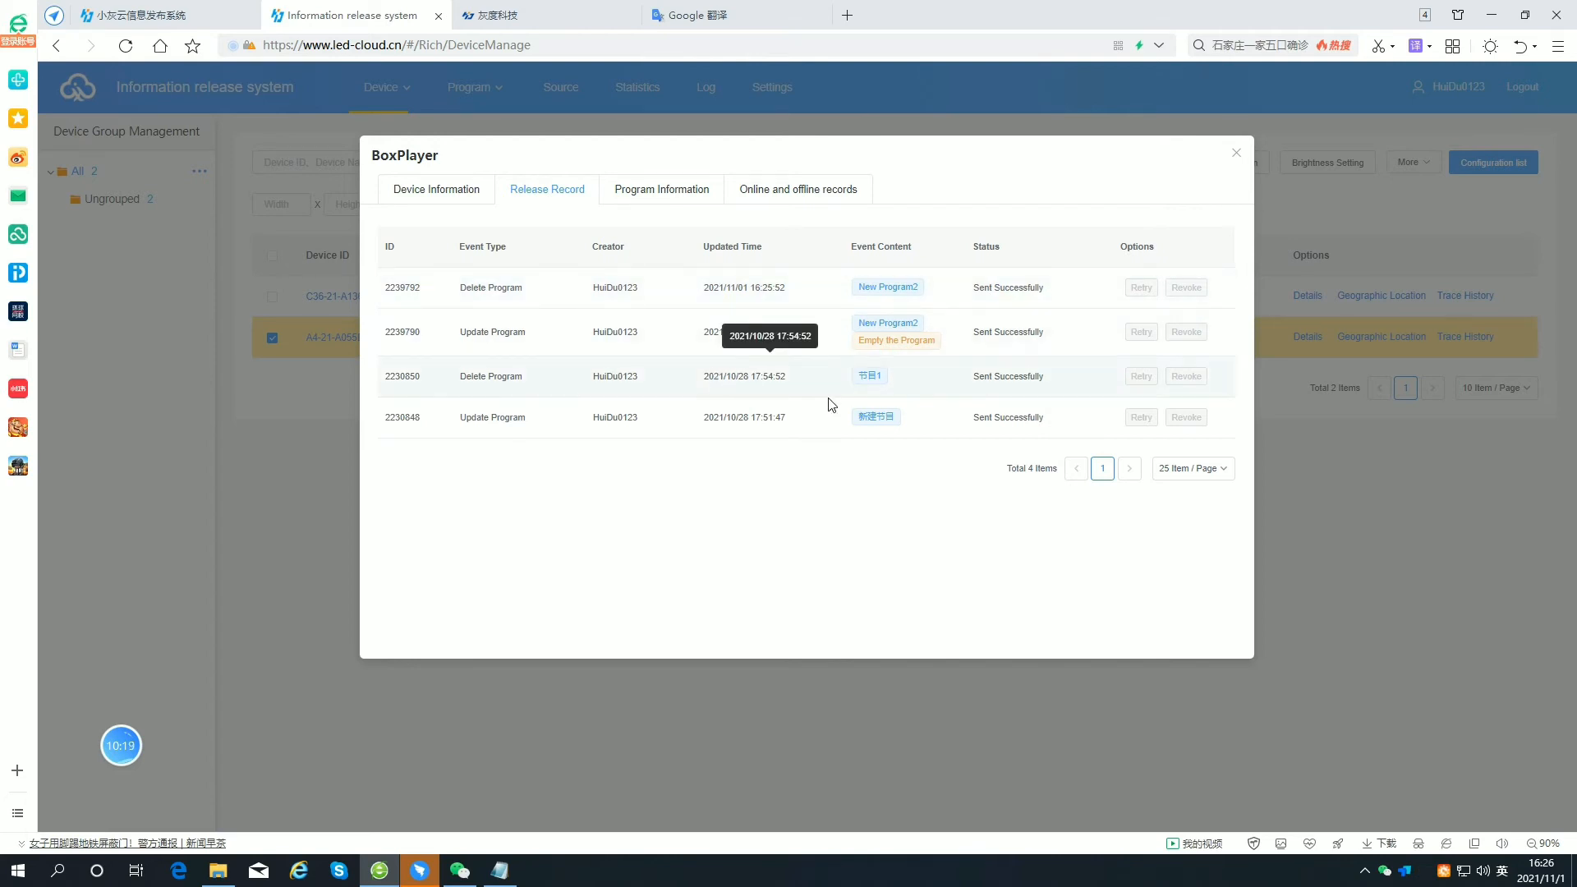
click(1237, 154)
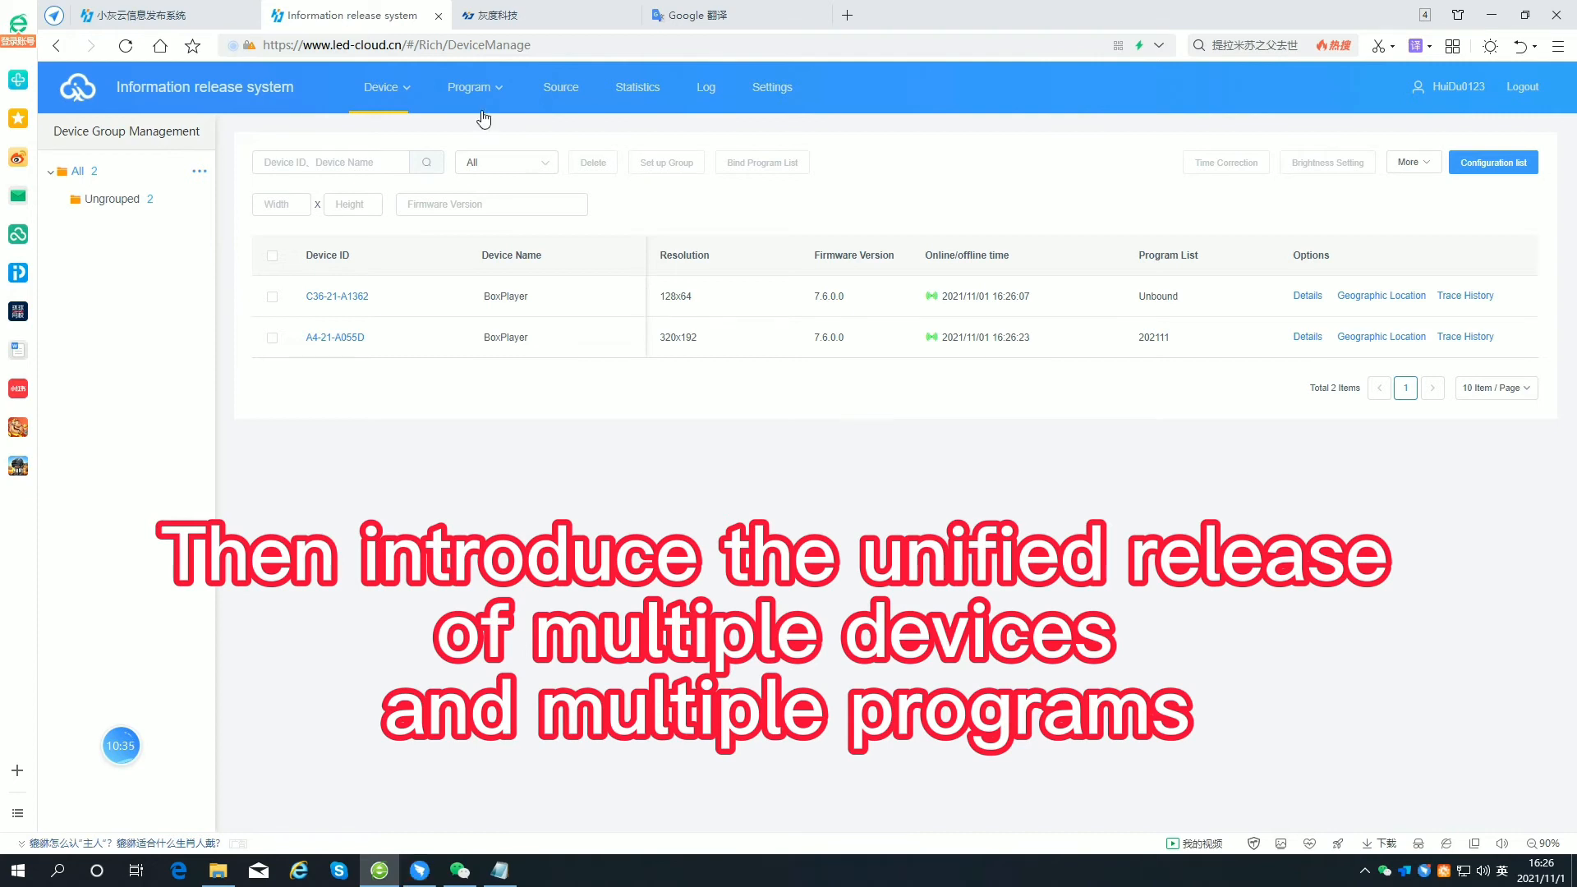
mouse_move(475, 88)
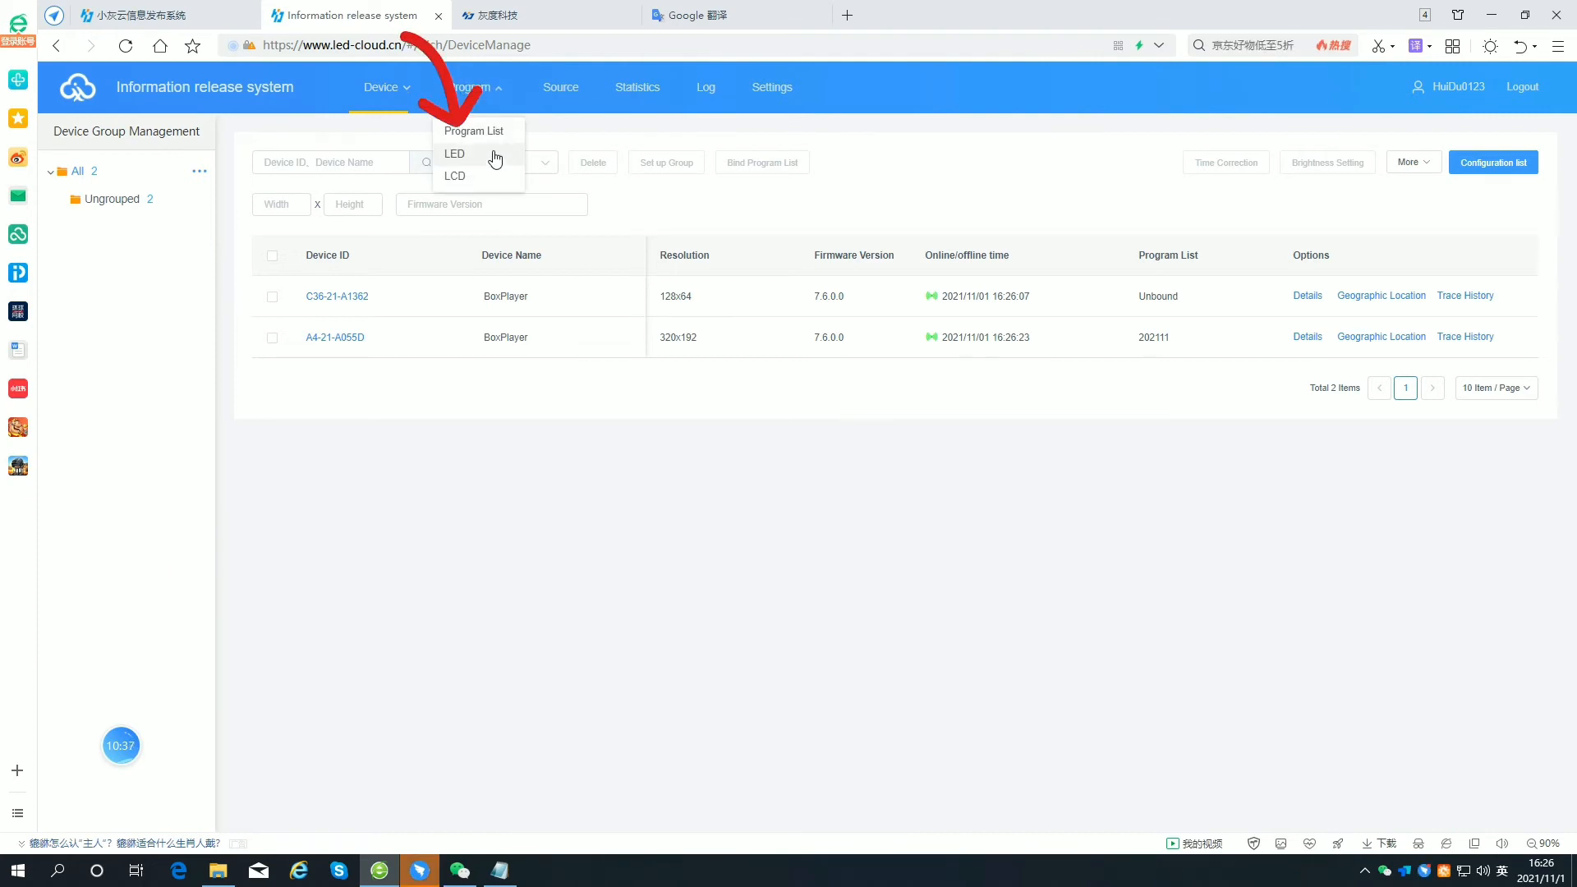
Start a new program list and clear its default name to rename it ChangSha.
click(474, 130)
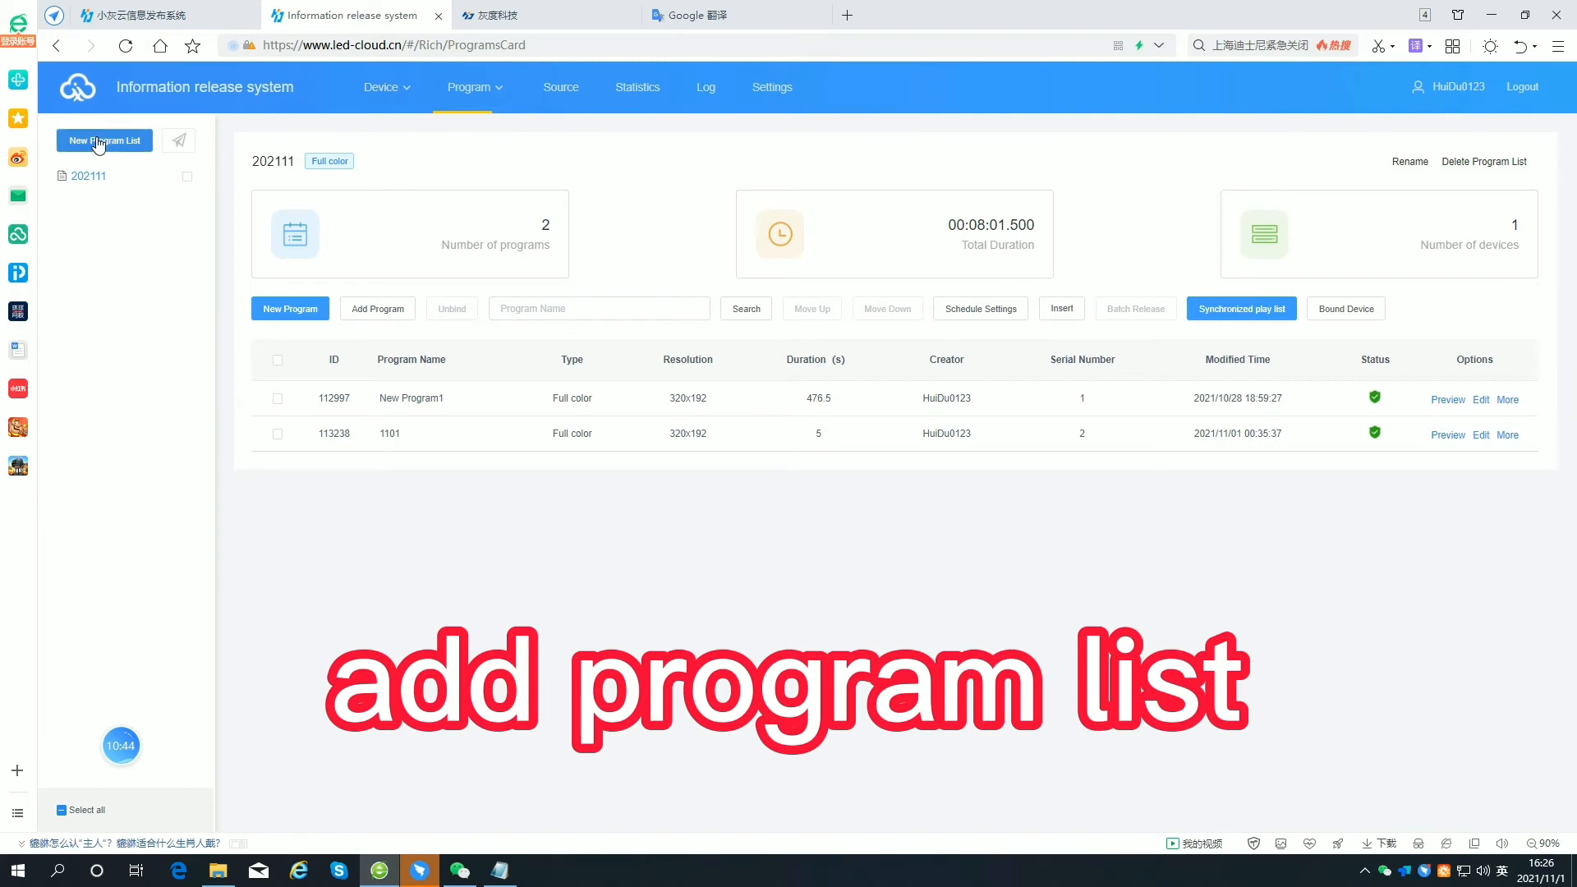
click(104, 140)
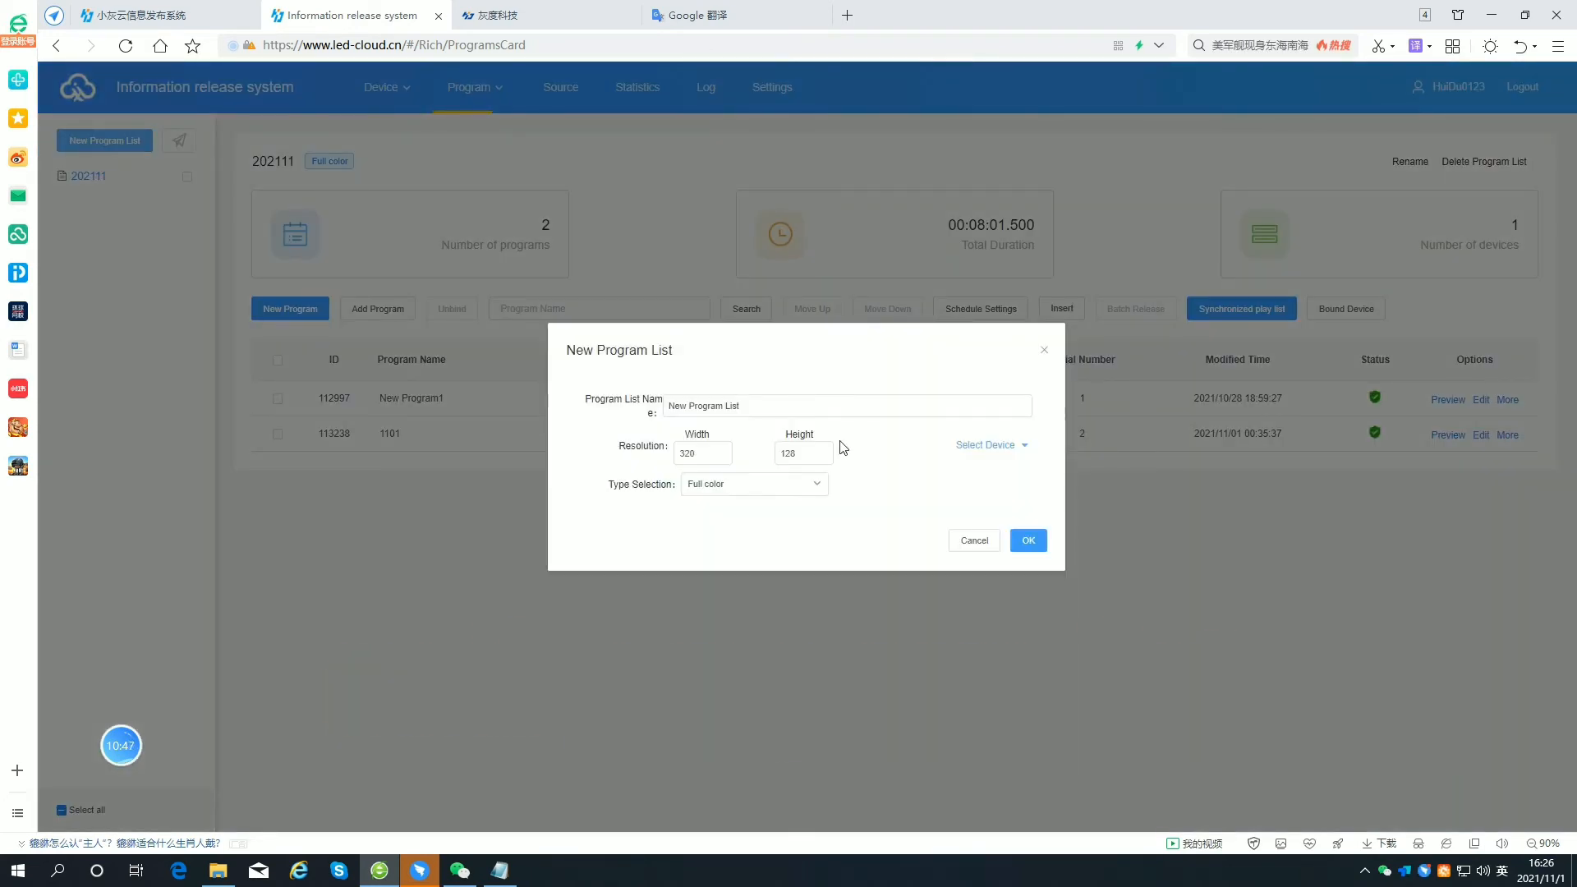
click(823, 410)
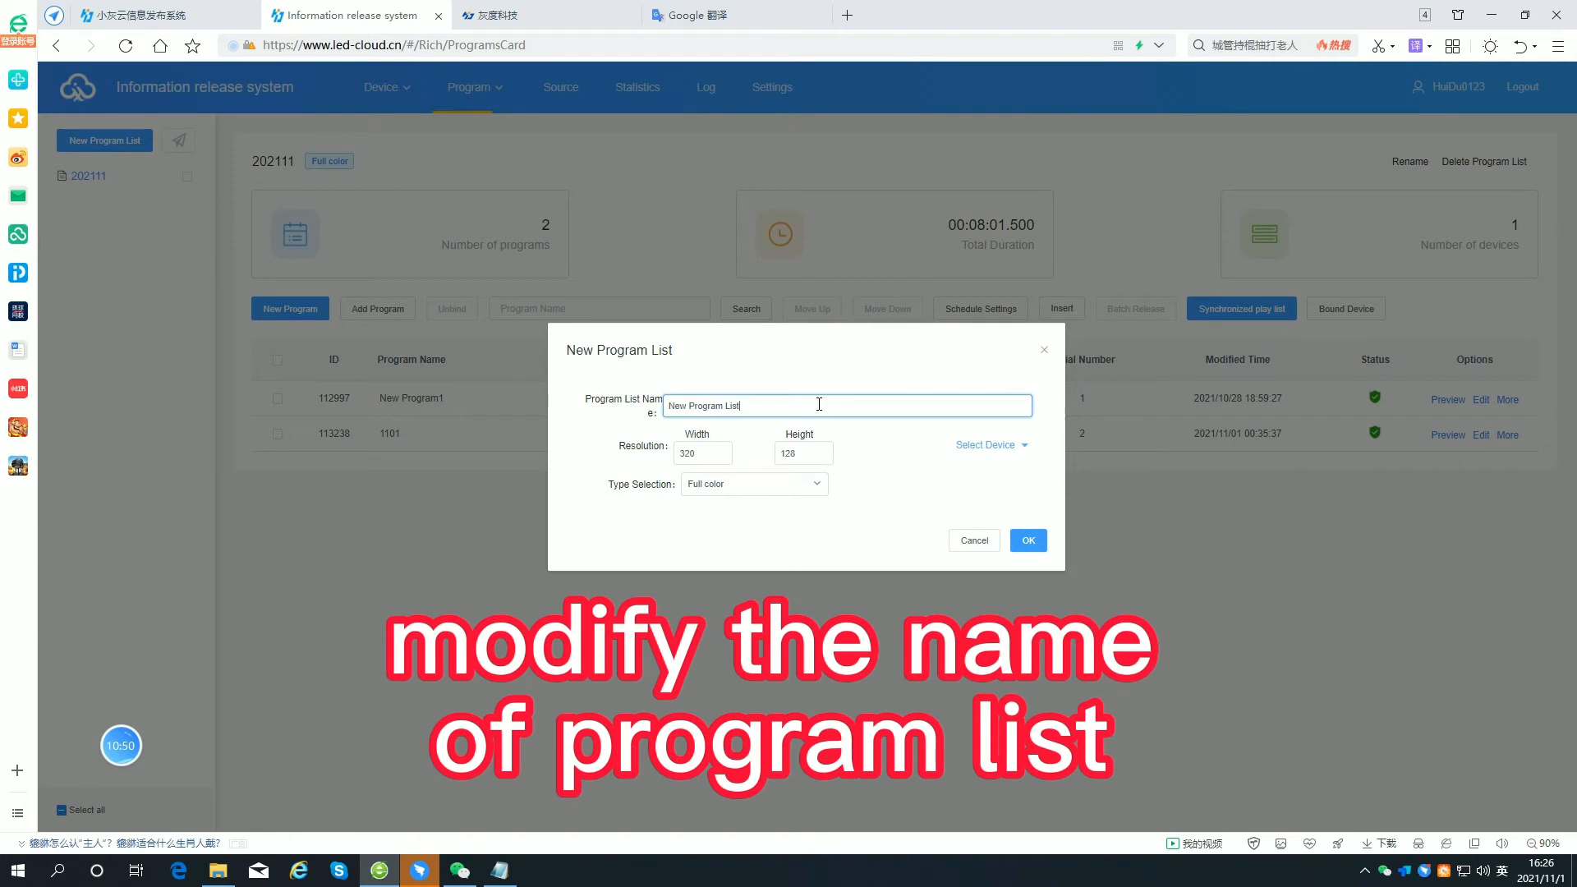
key(BackSpace)
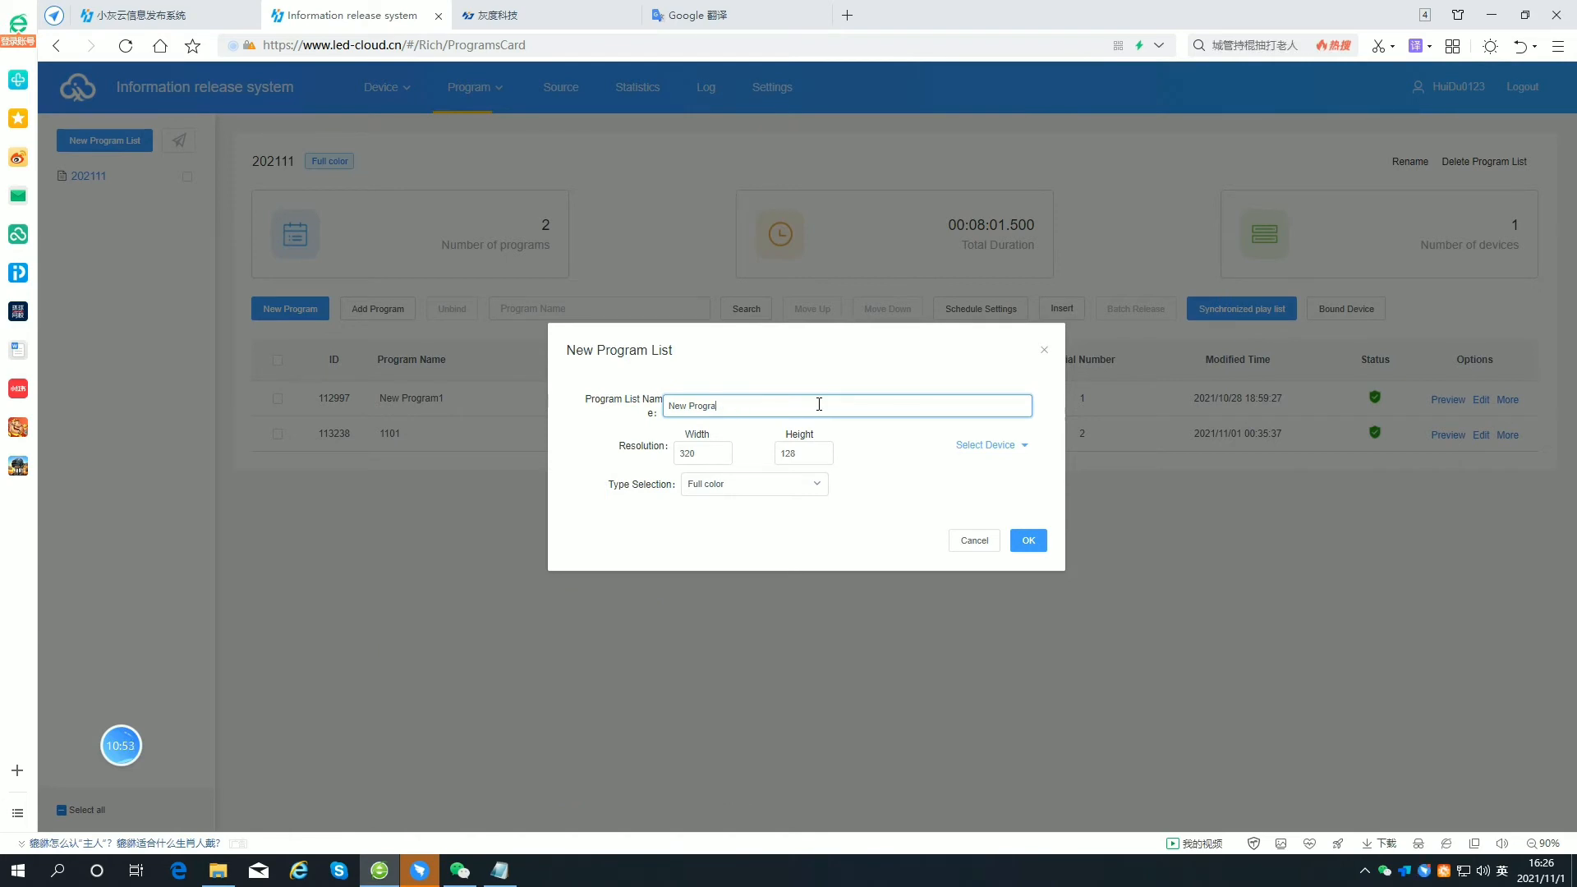
key(BackSpace)
key(BackSpace)
key(BackSpace)
text(Sha)
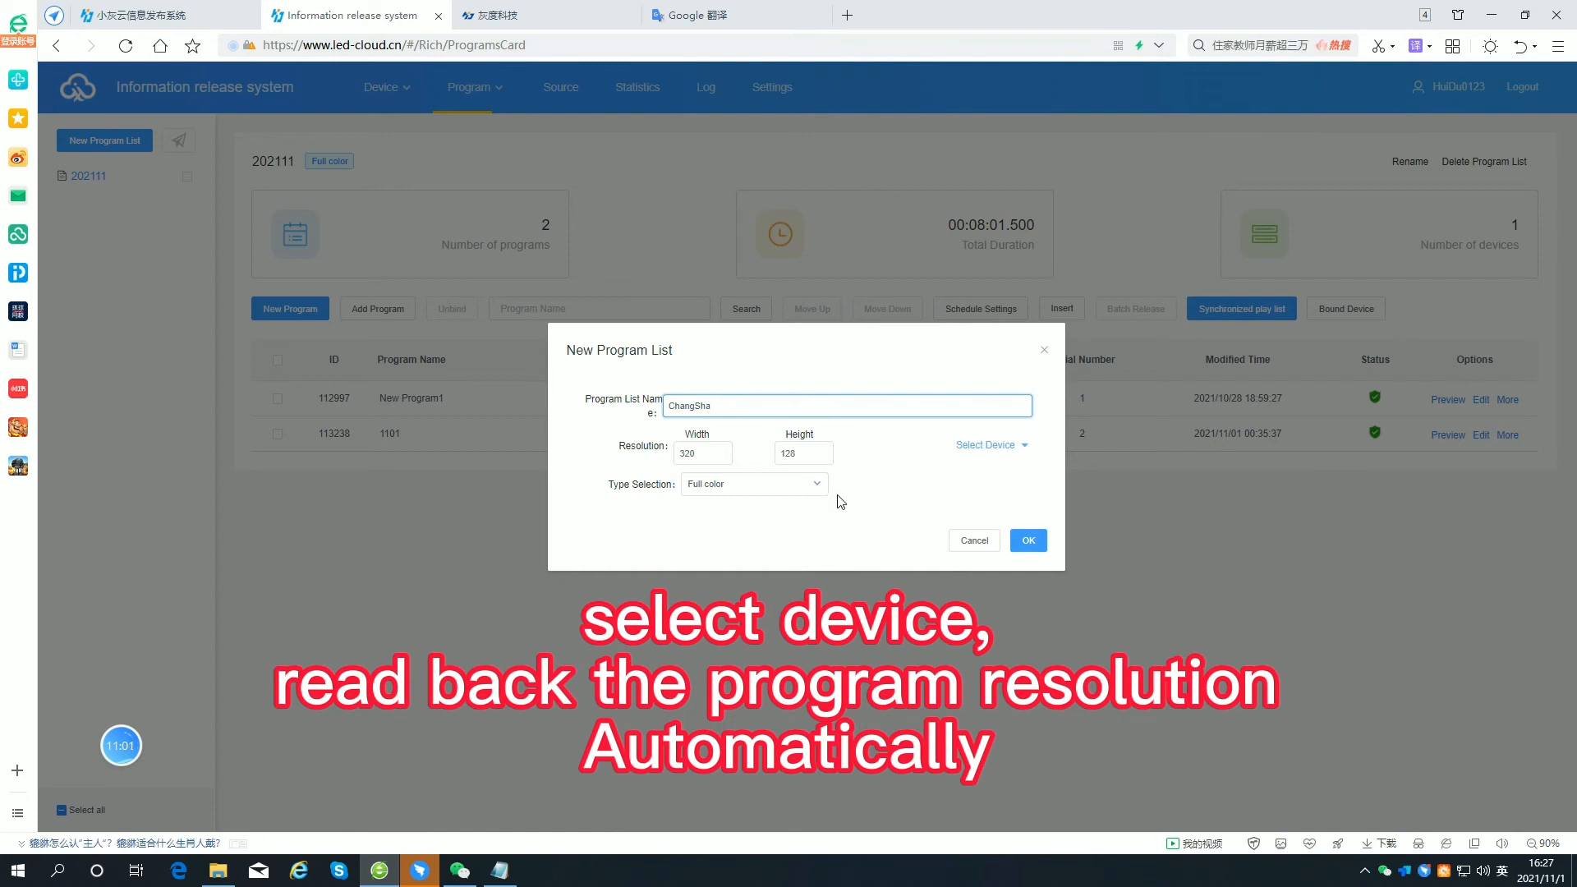
Take the 320×192 resolution from device A4-21-A055D and create the ChangSha list.
click(1005, 445)
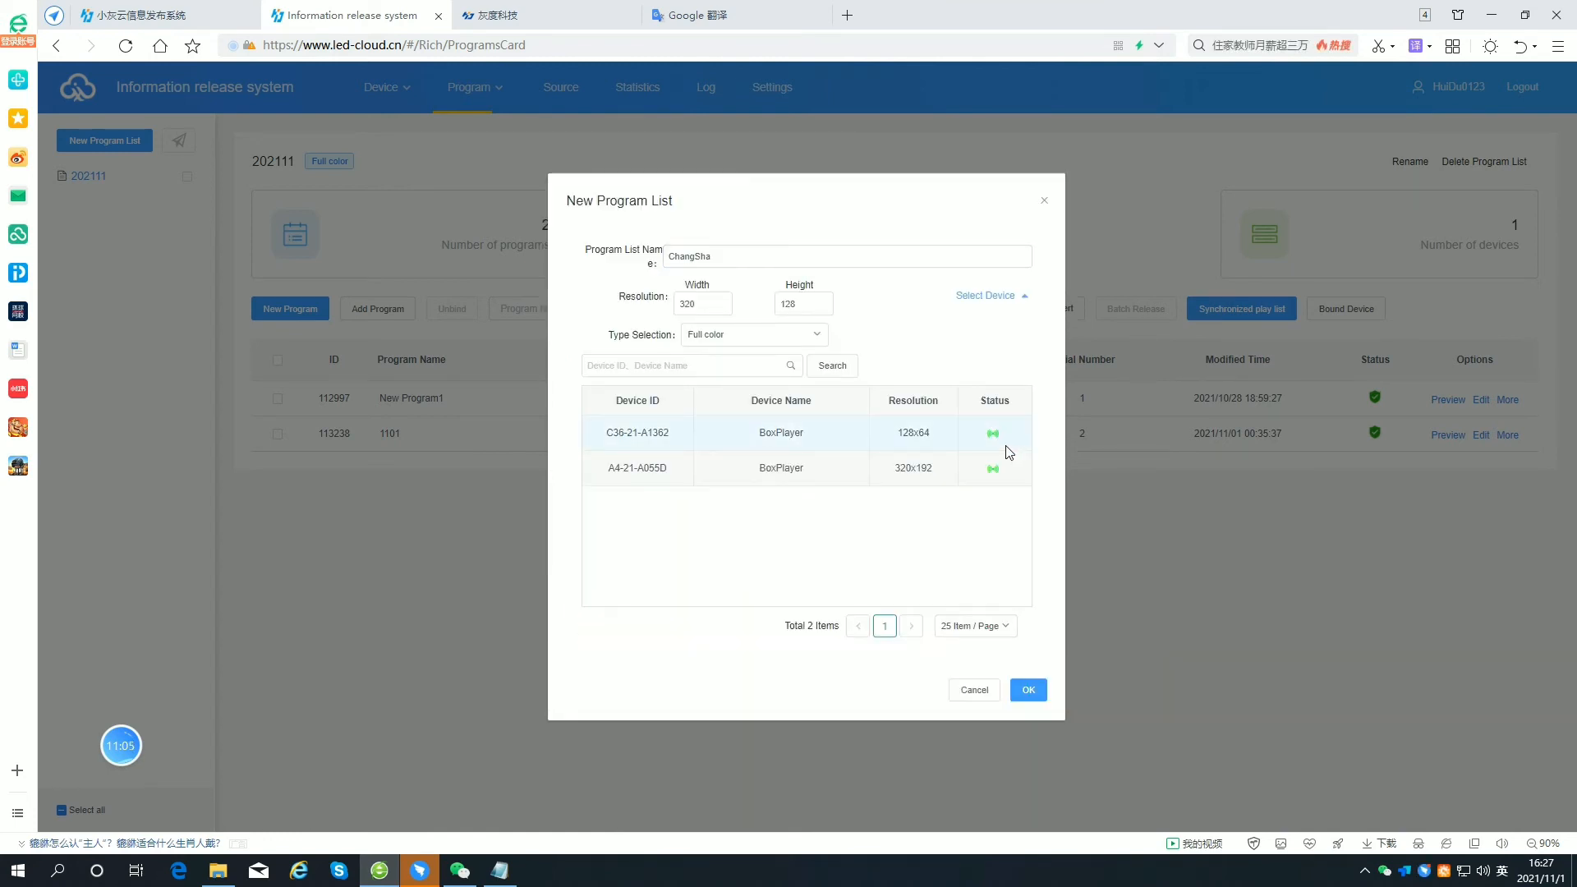
click(914, 478)
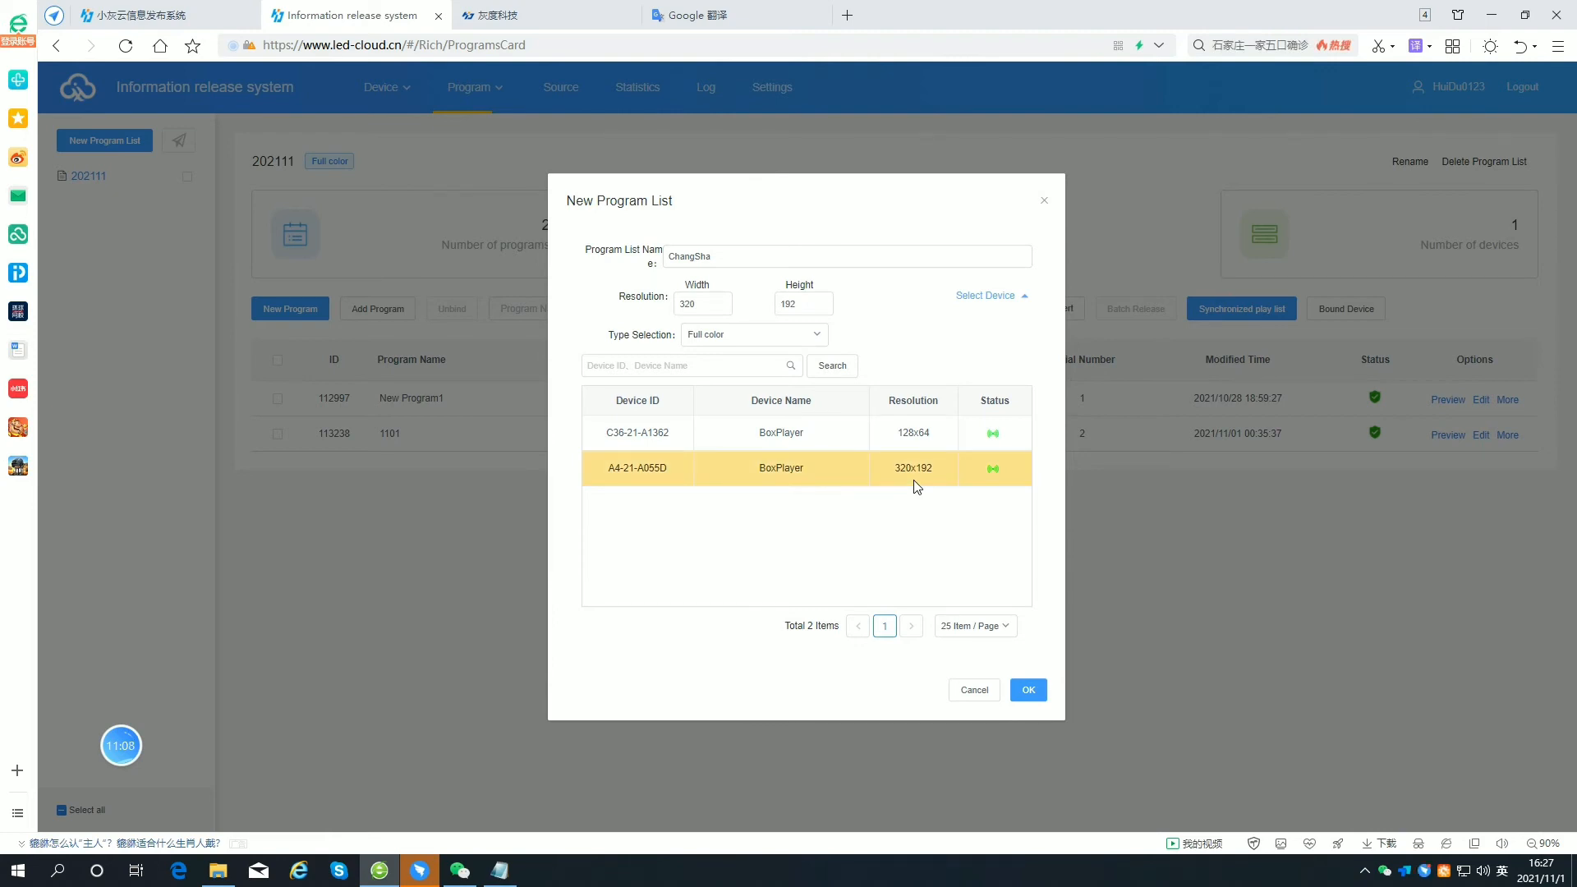
click(1031, 690)
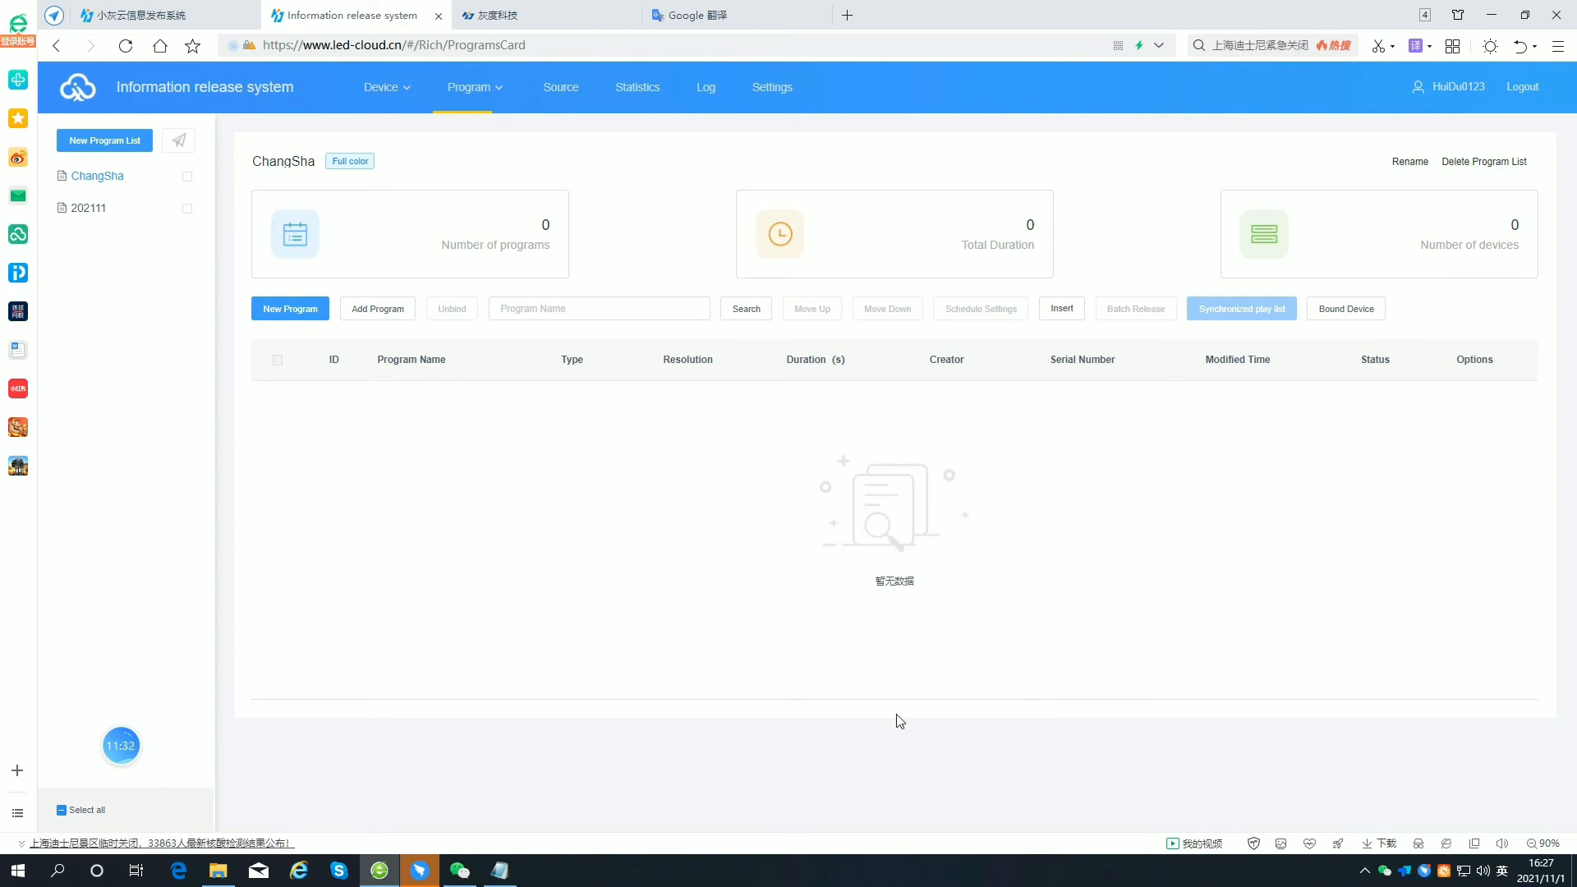
Create a program in ChangSha with a full-screen digital clock, save it and leave the editor.
click(298, 311)
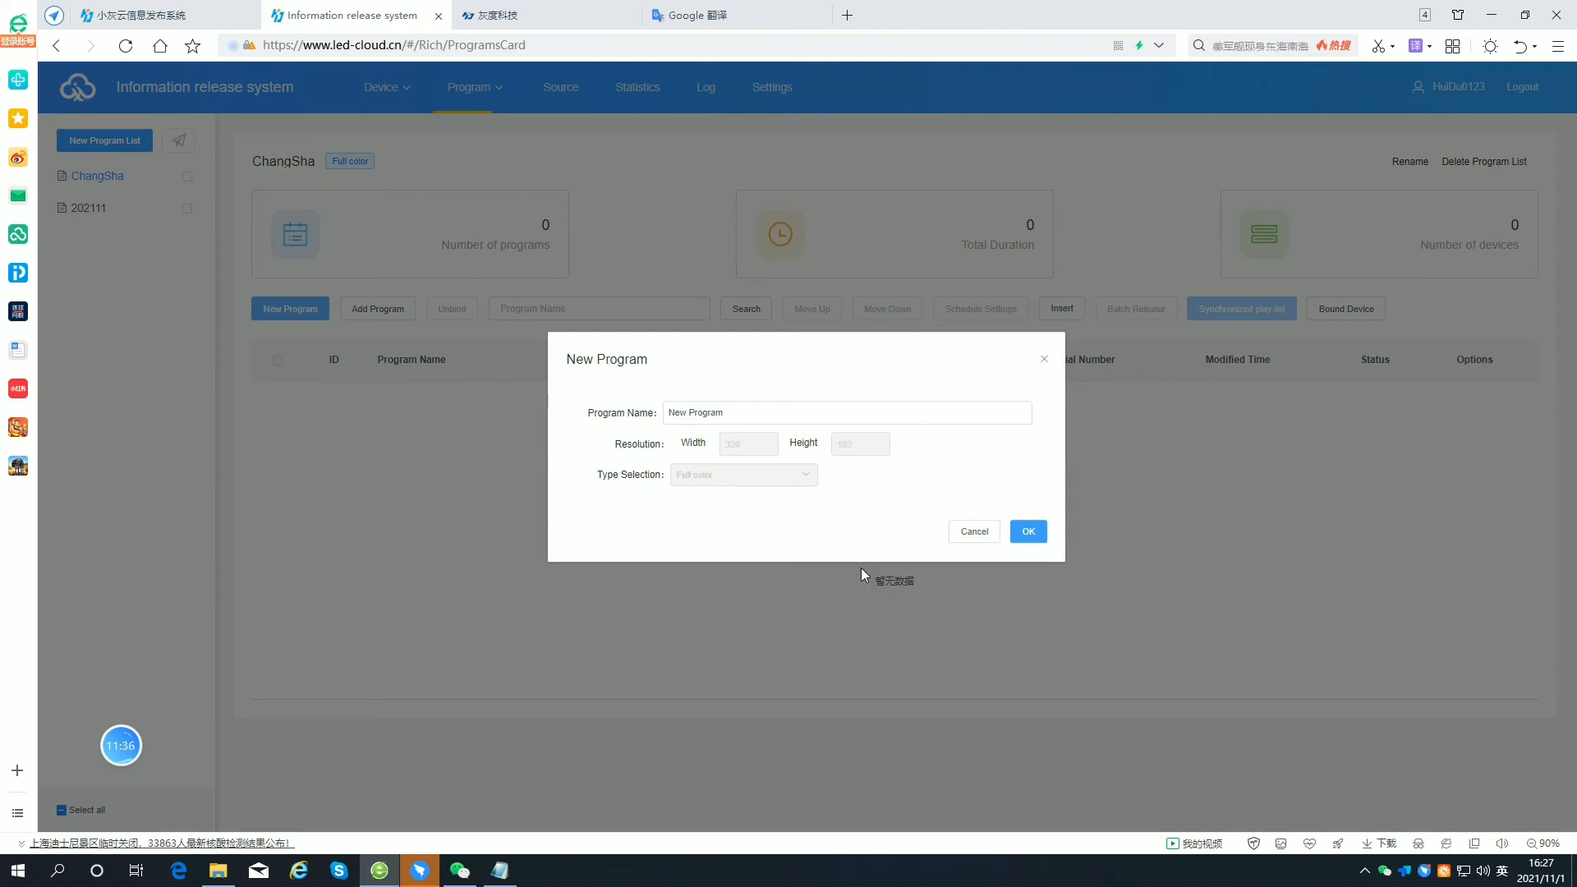
click(740, 419)
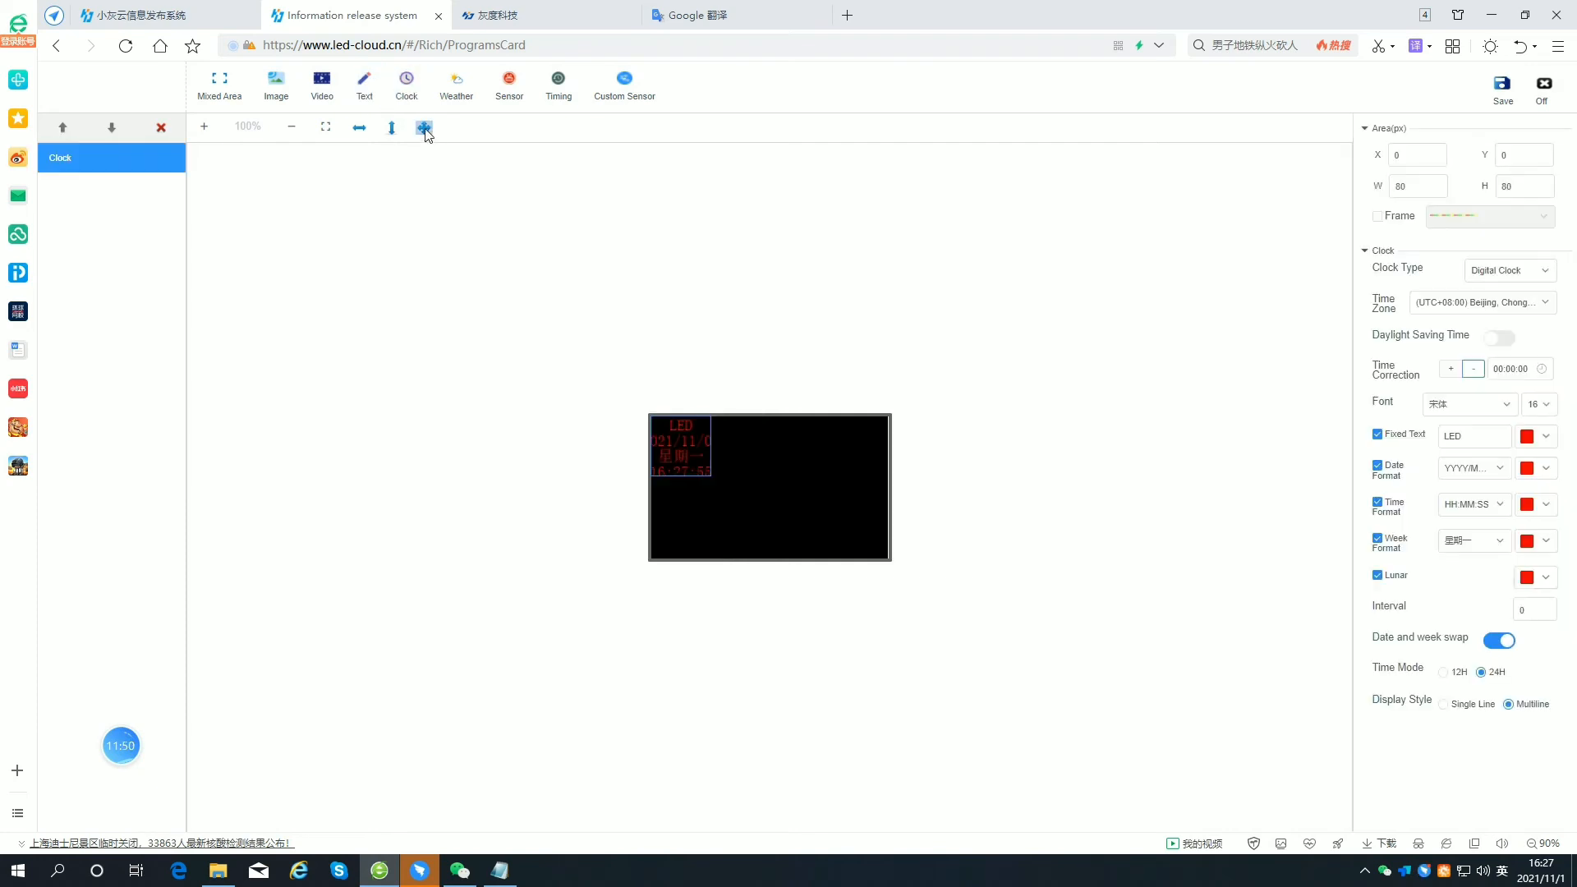
click(1502, 86)
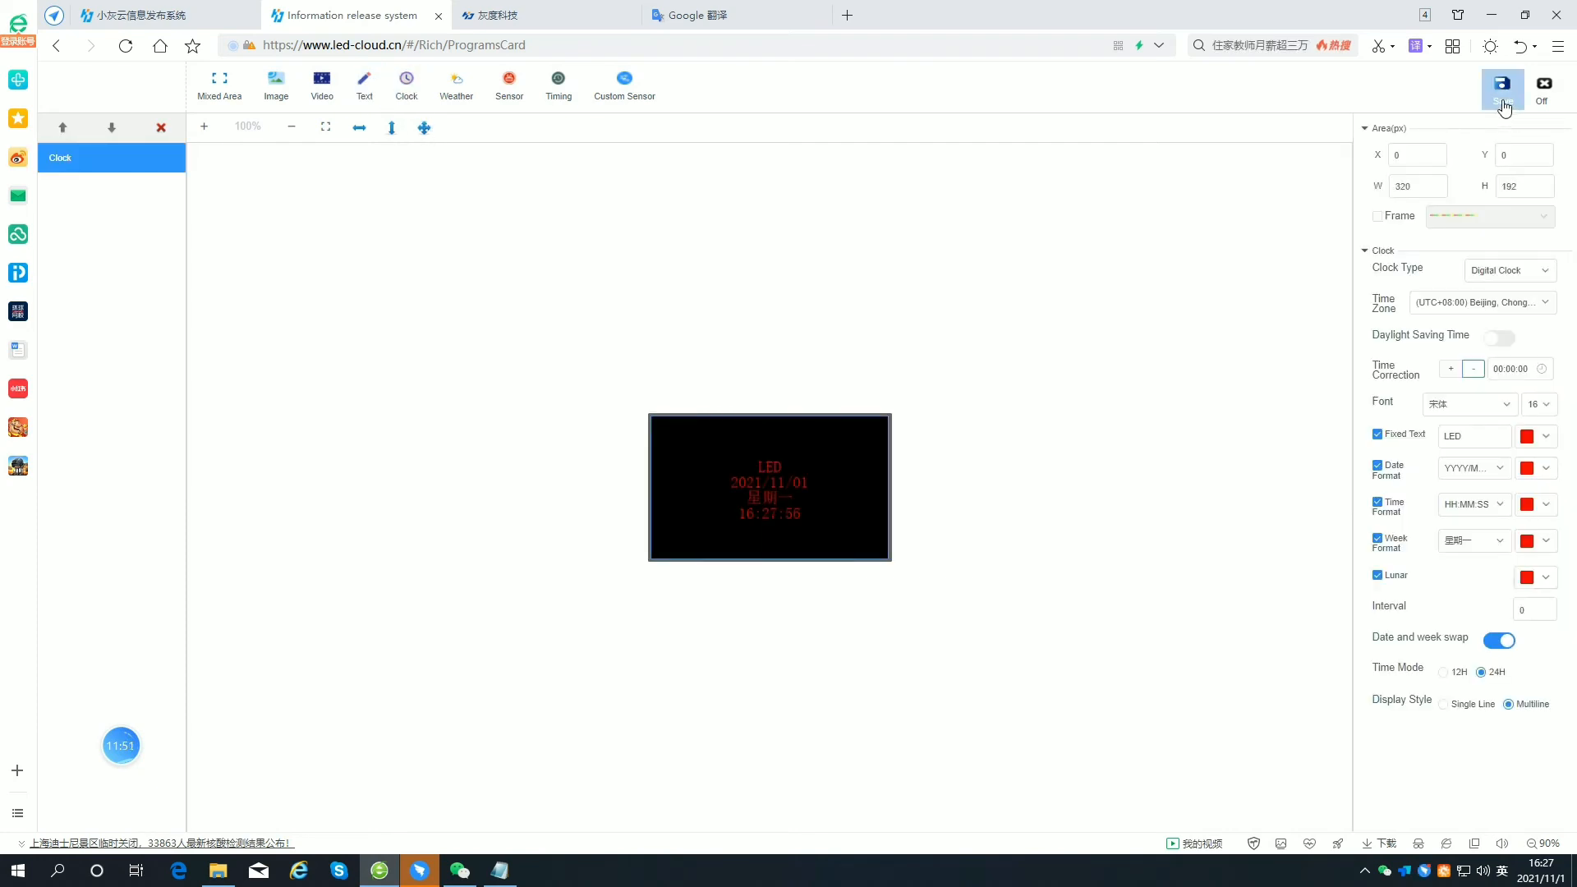
click(1546, 86)
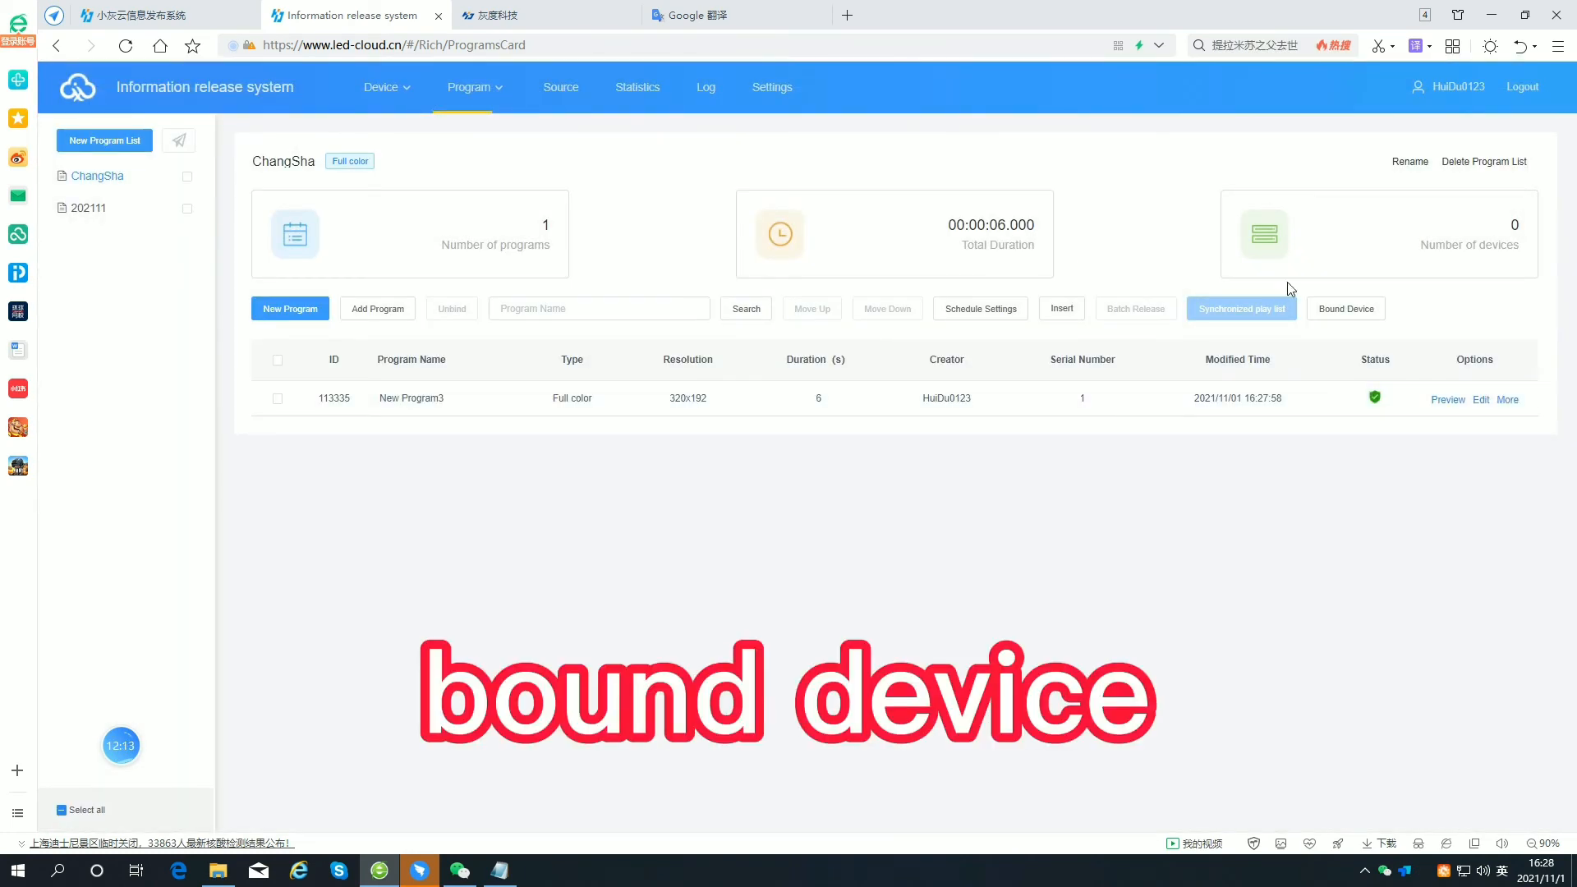
Bind the A4-21-A055D BoxPlayer to ChangSha in the Bound Device dialog and close it.
click(1500, 247)
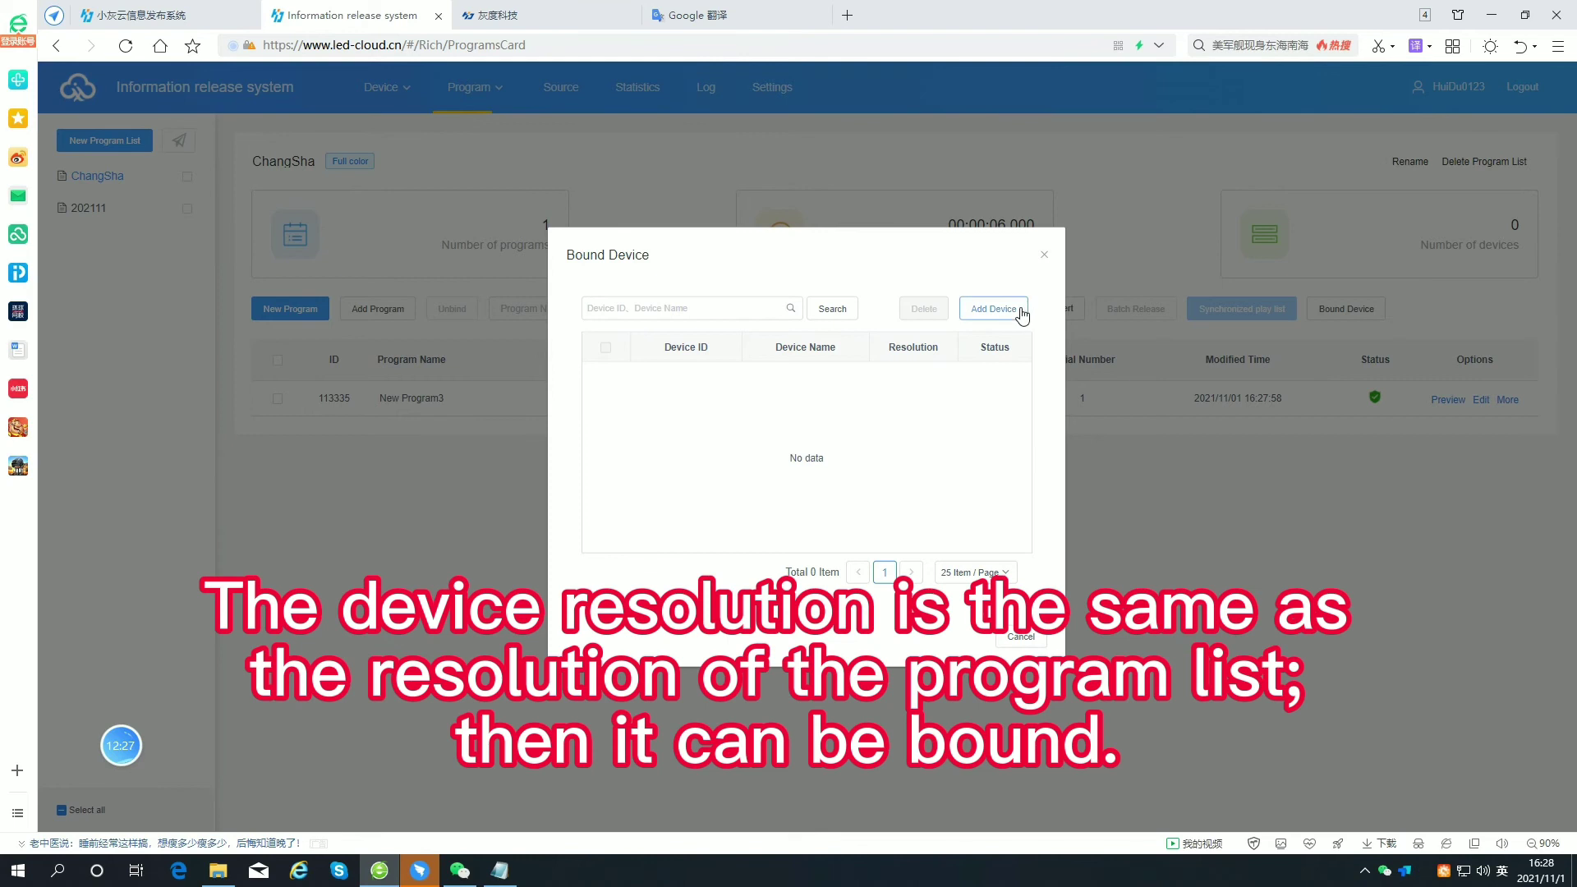
click(995, 308)
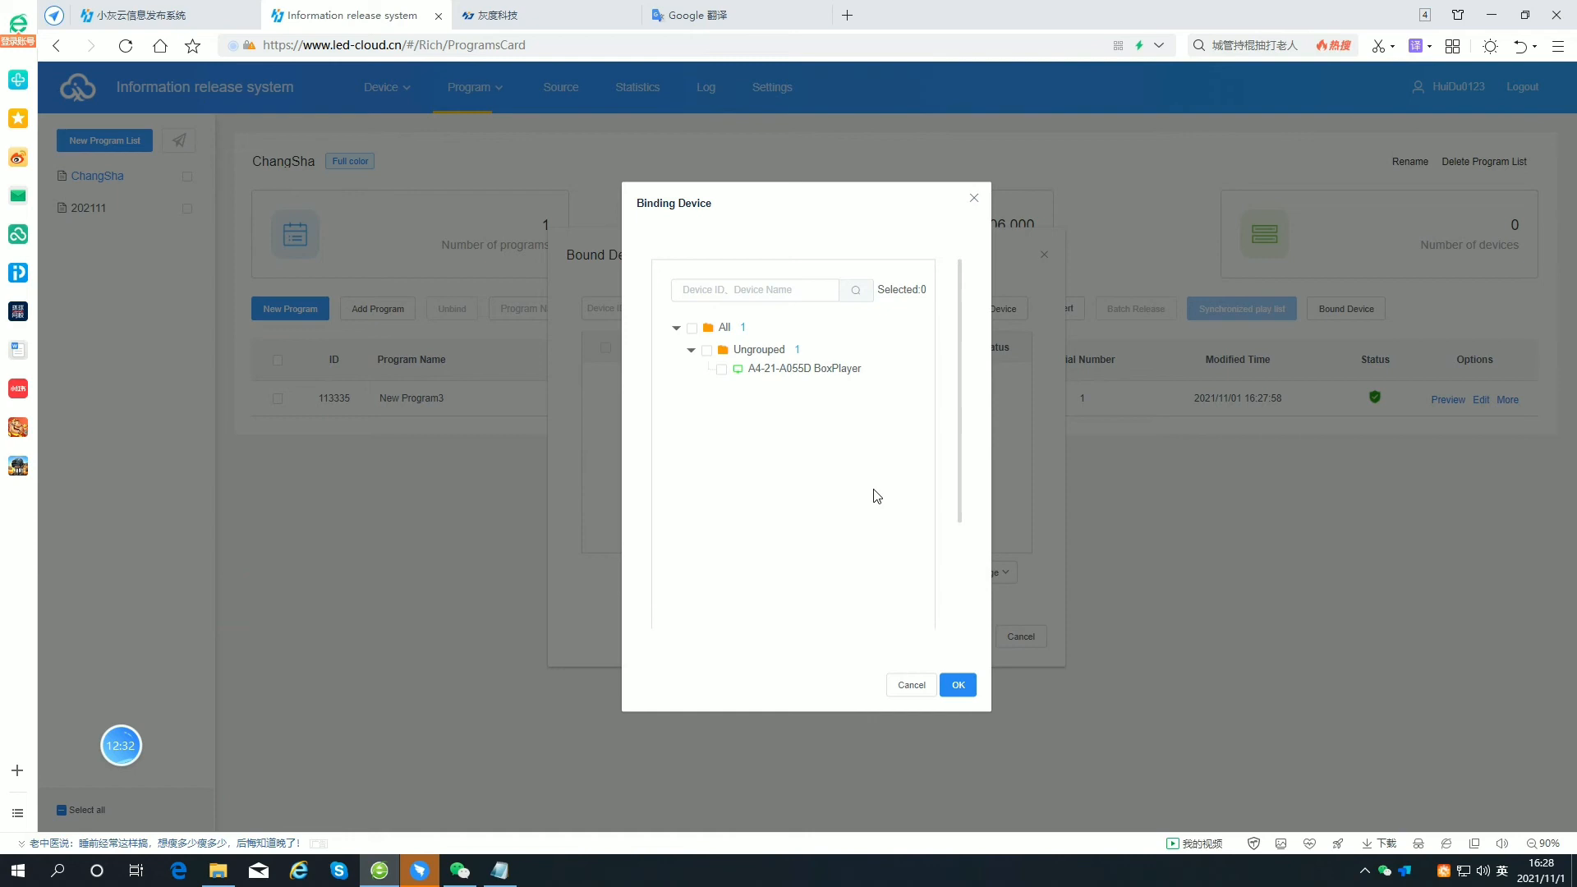
click(960, 686)
click(722, 368)
click(957, 685)
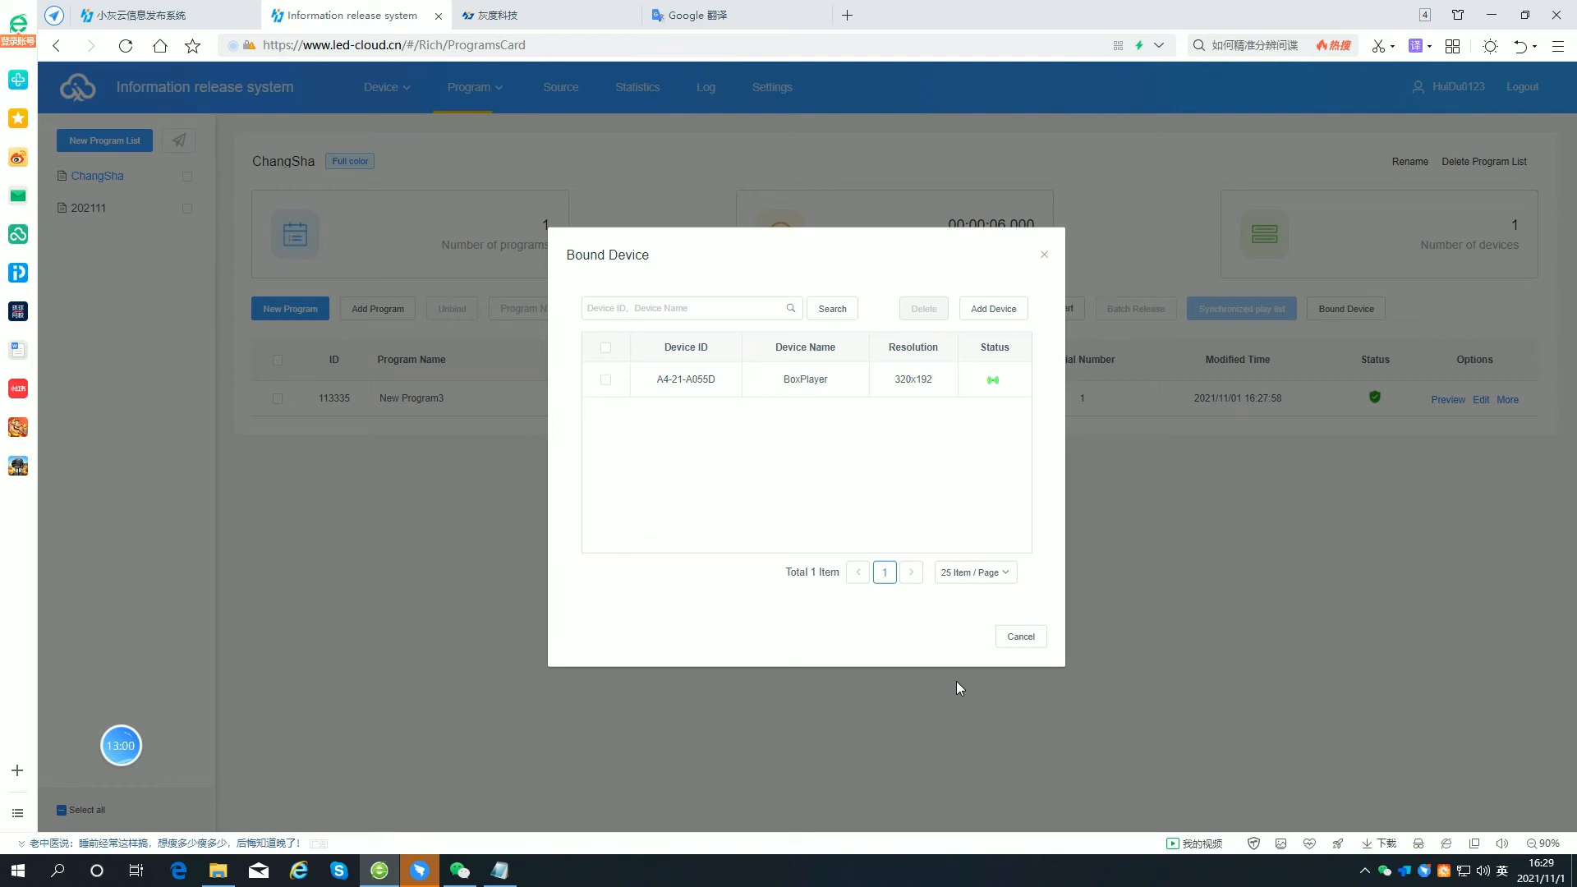
click(1021, 636)
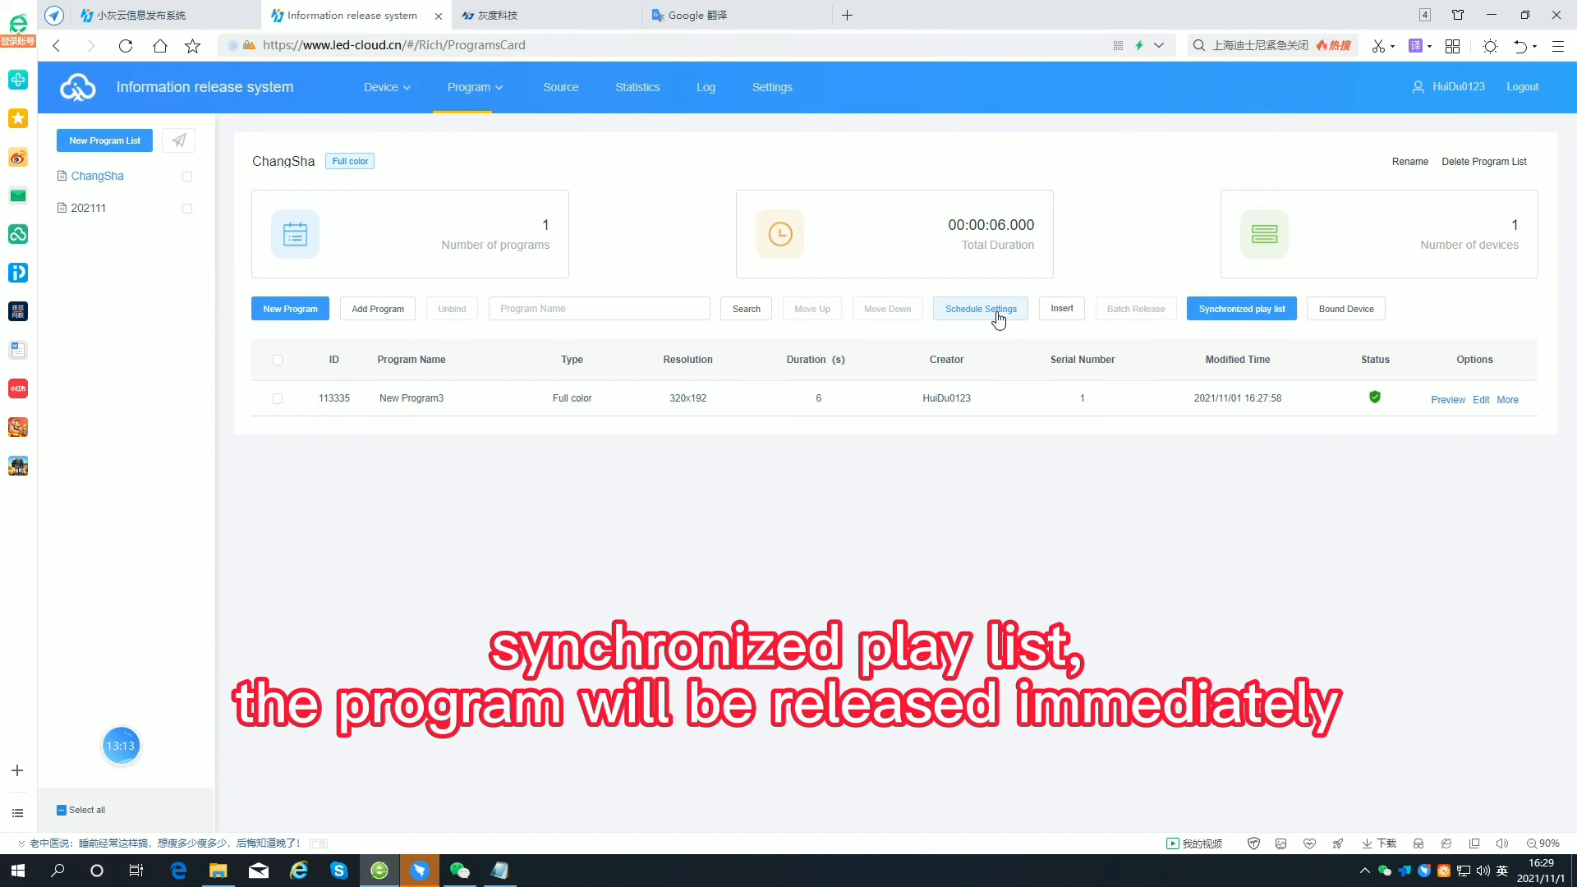
Synchronize the ChangSha play list and acknowledge the Task Submitted notice.
click(1206, 314)
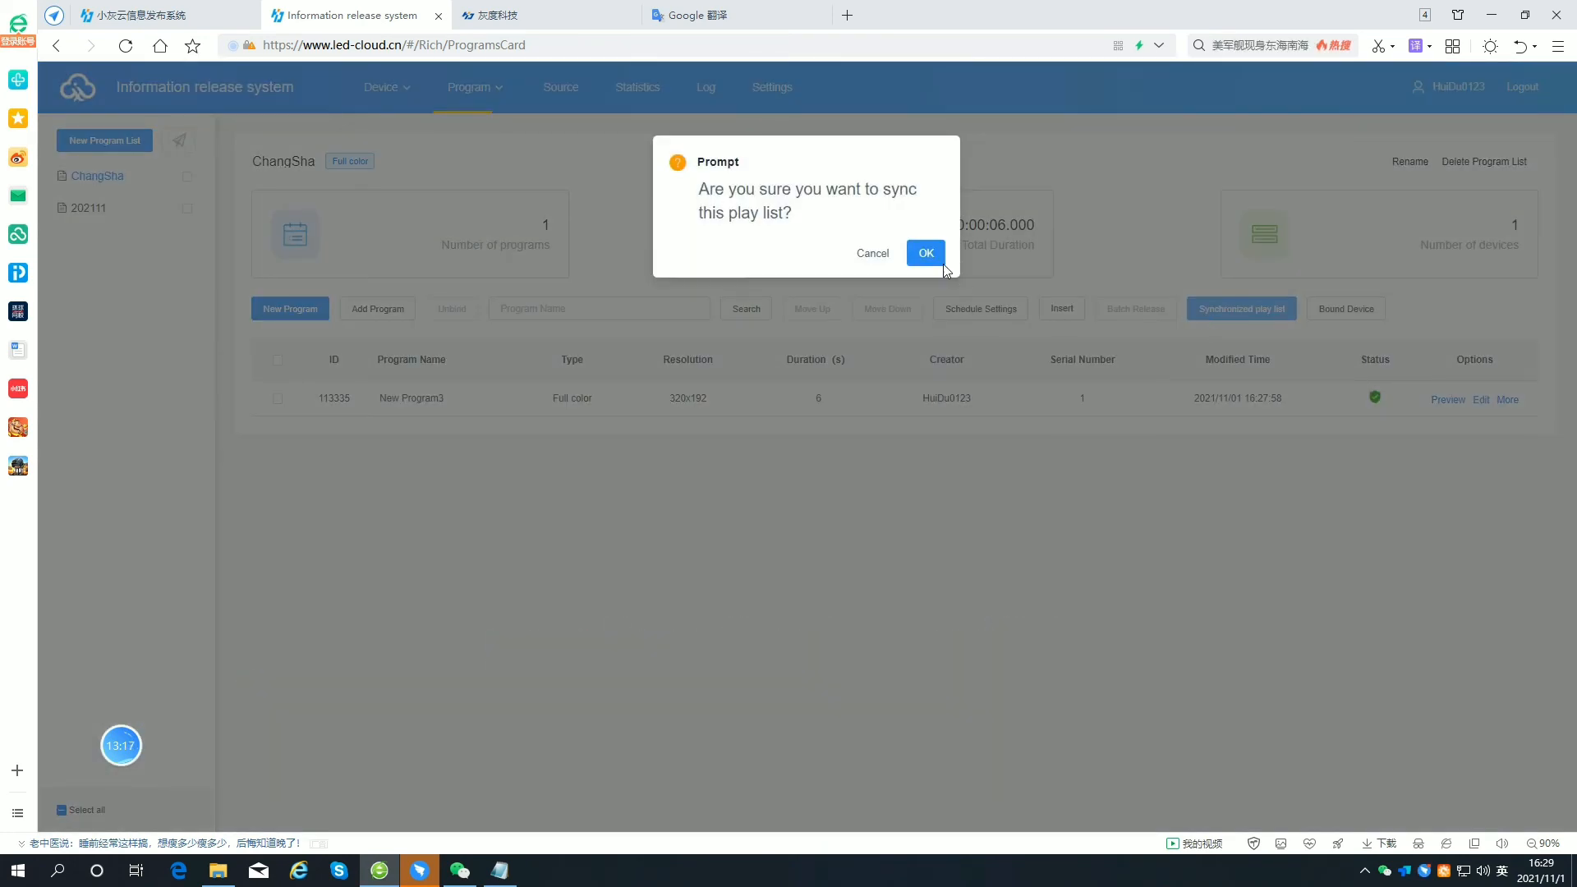
click(927, 253)
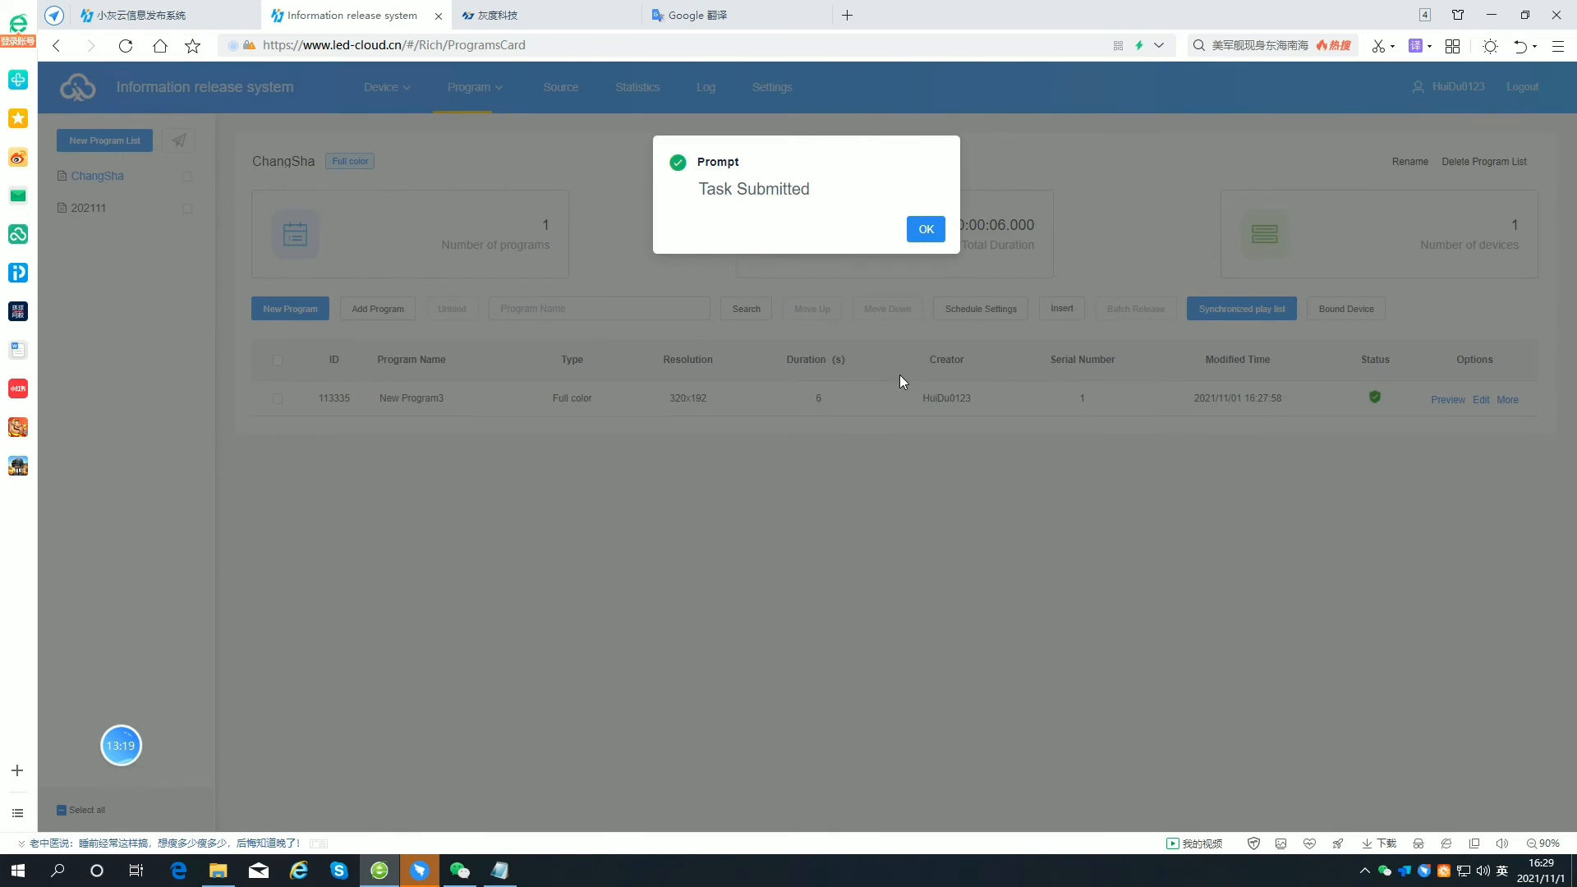
click(927, 227)
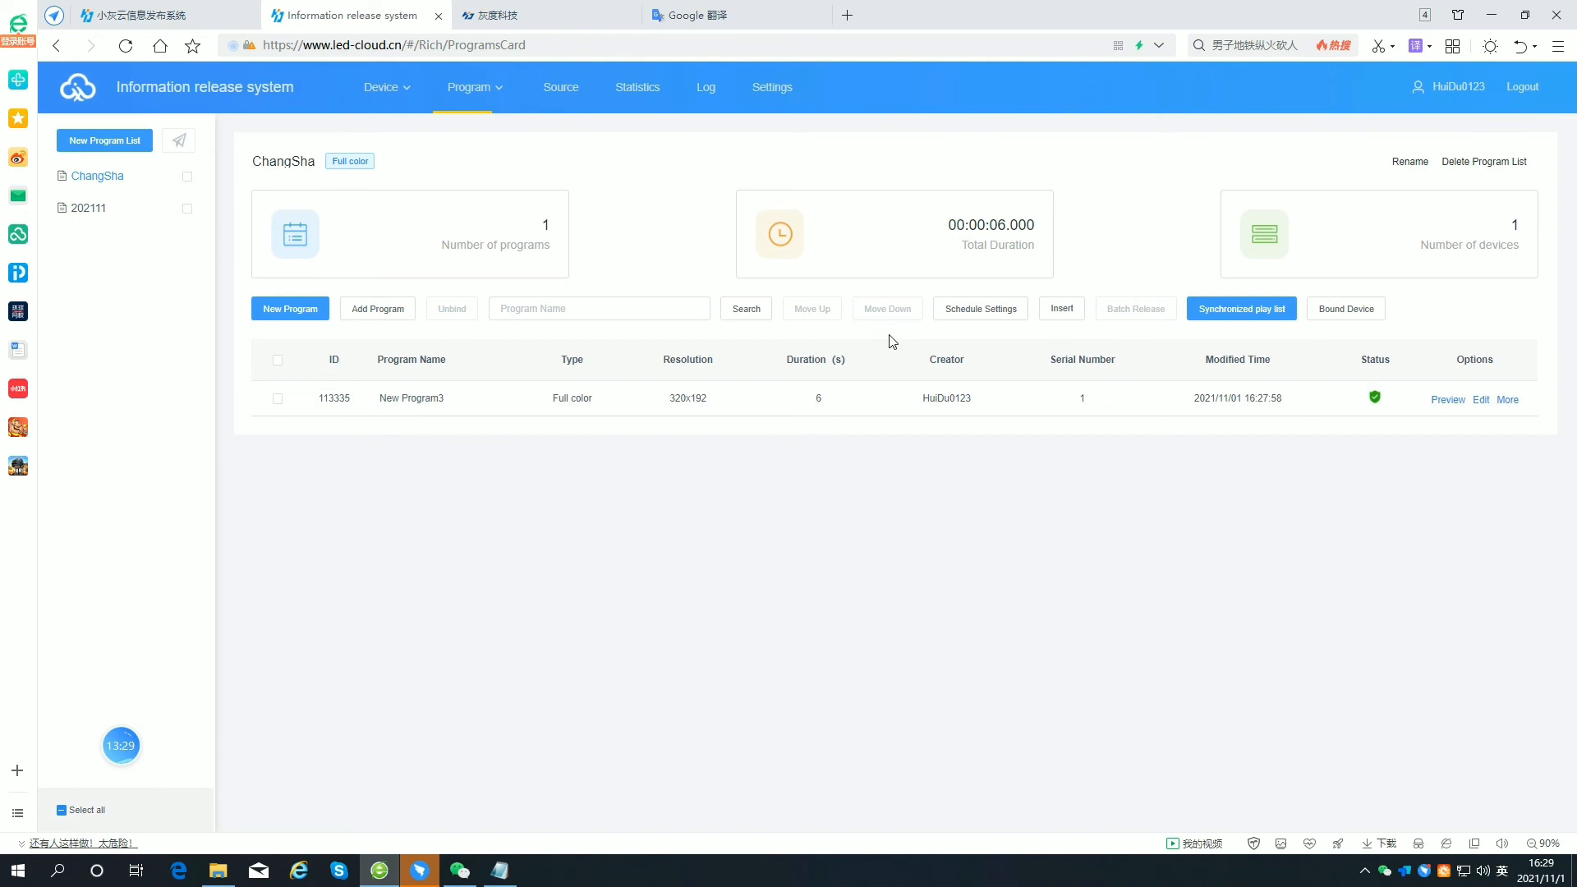
View task 293017 details in the Log and refresh until A4-21-A055D reaches Sent Successfully.
click(707, 88)
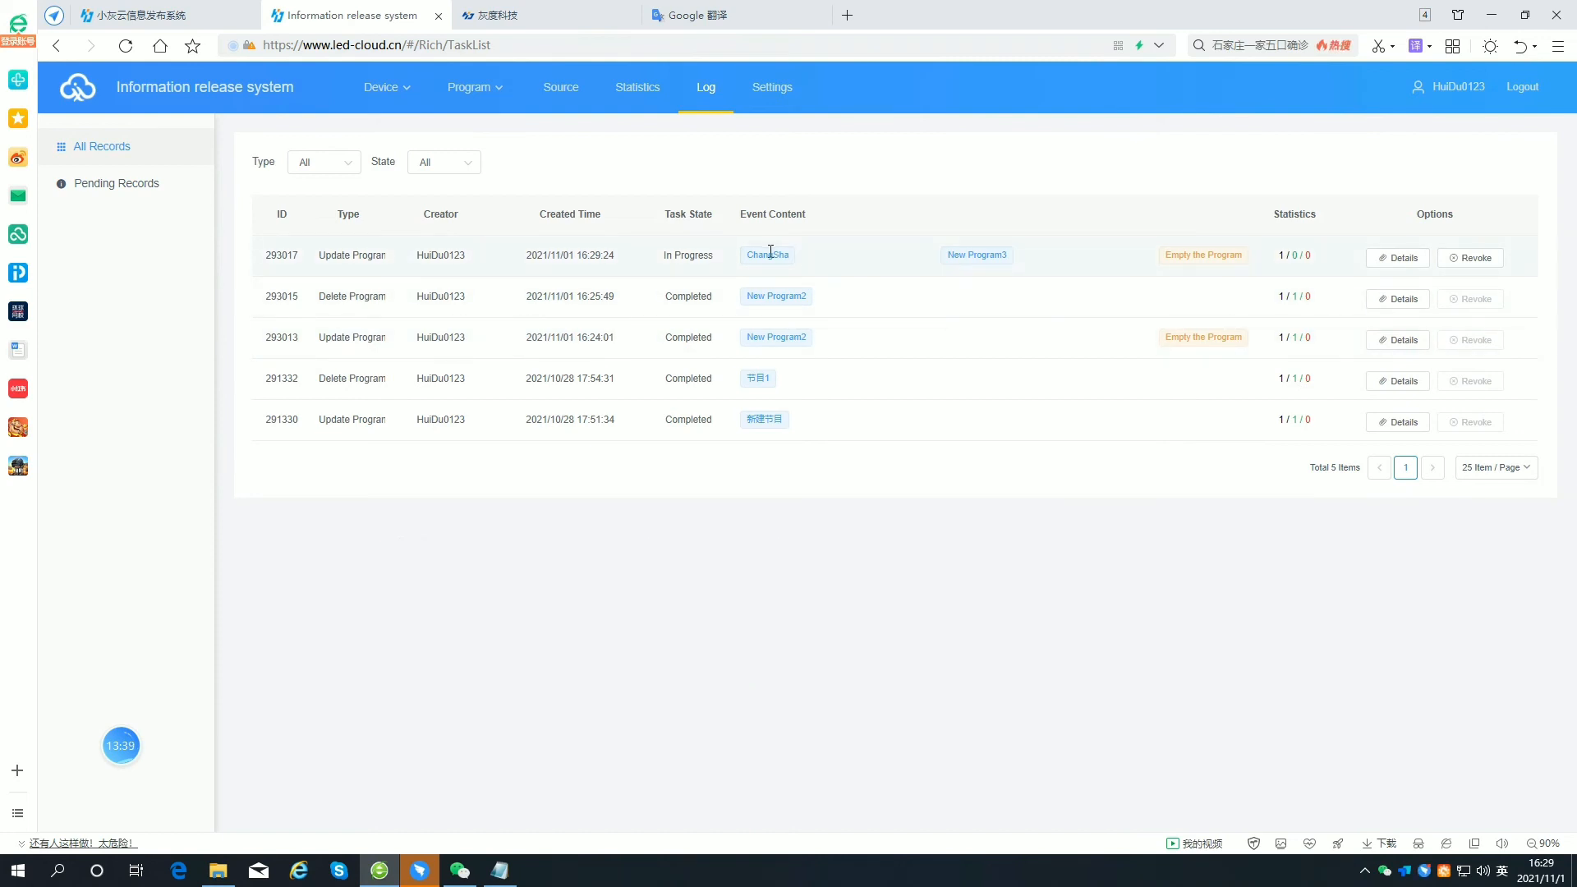
click(1400, 257)
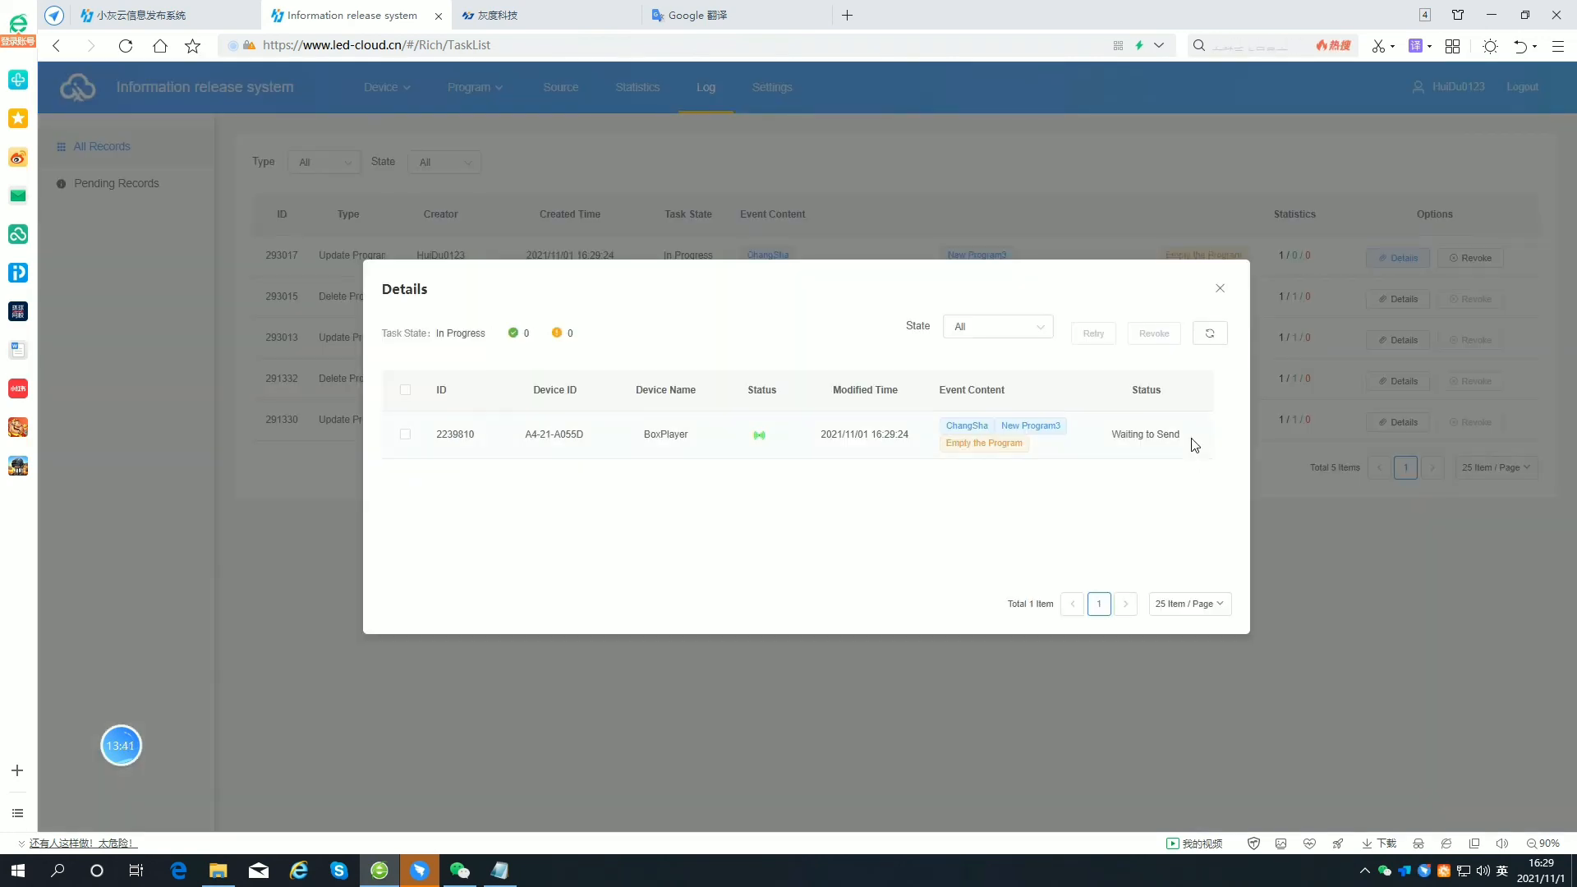
click(1213, 336)
click(1212, 335)
click(1213, 337)
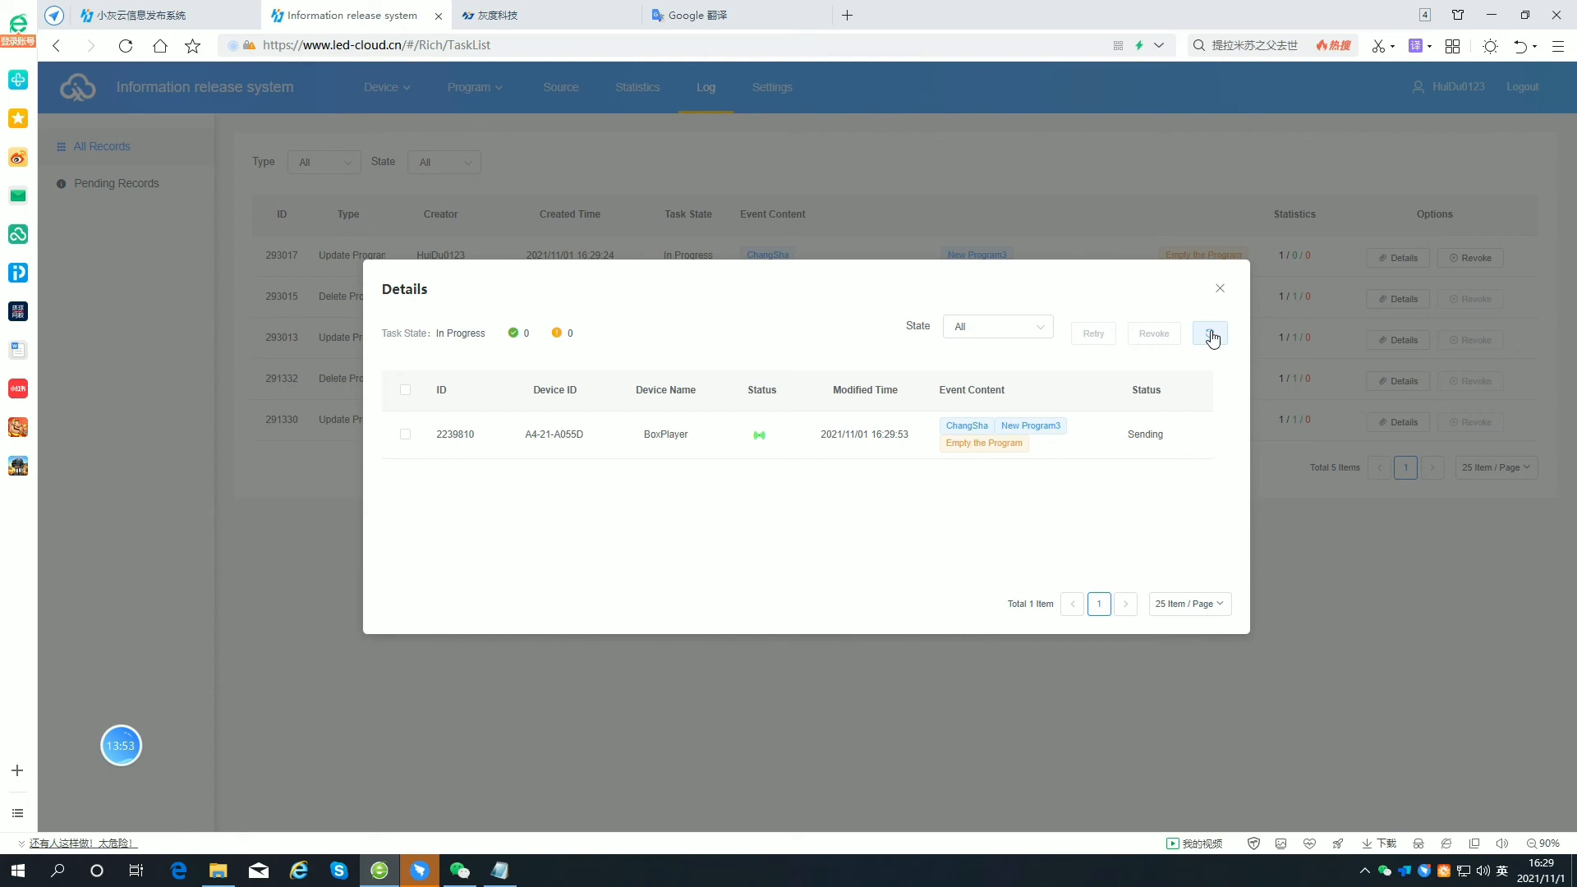
click(1213, 338)
click(1213, 338)
click(1213, 339)
click(1213, 337)
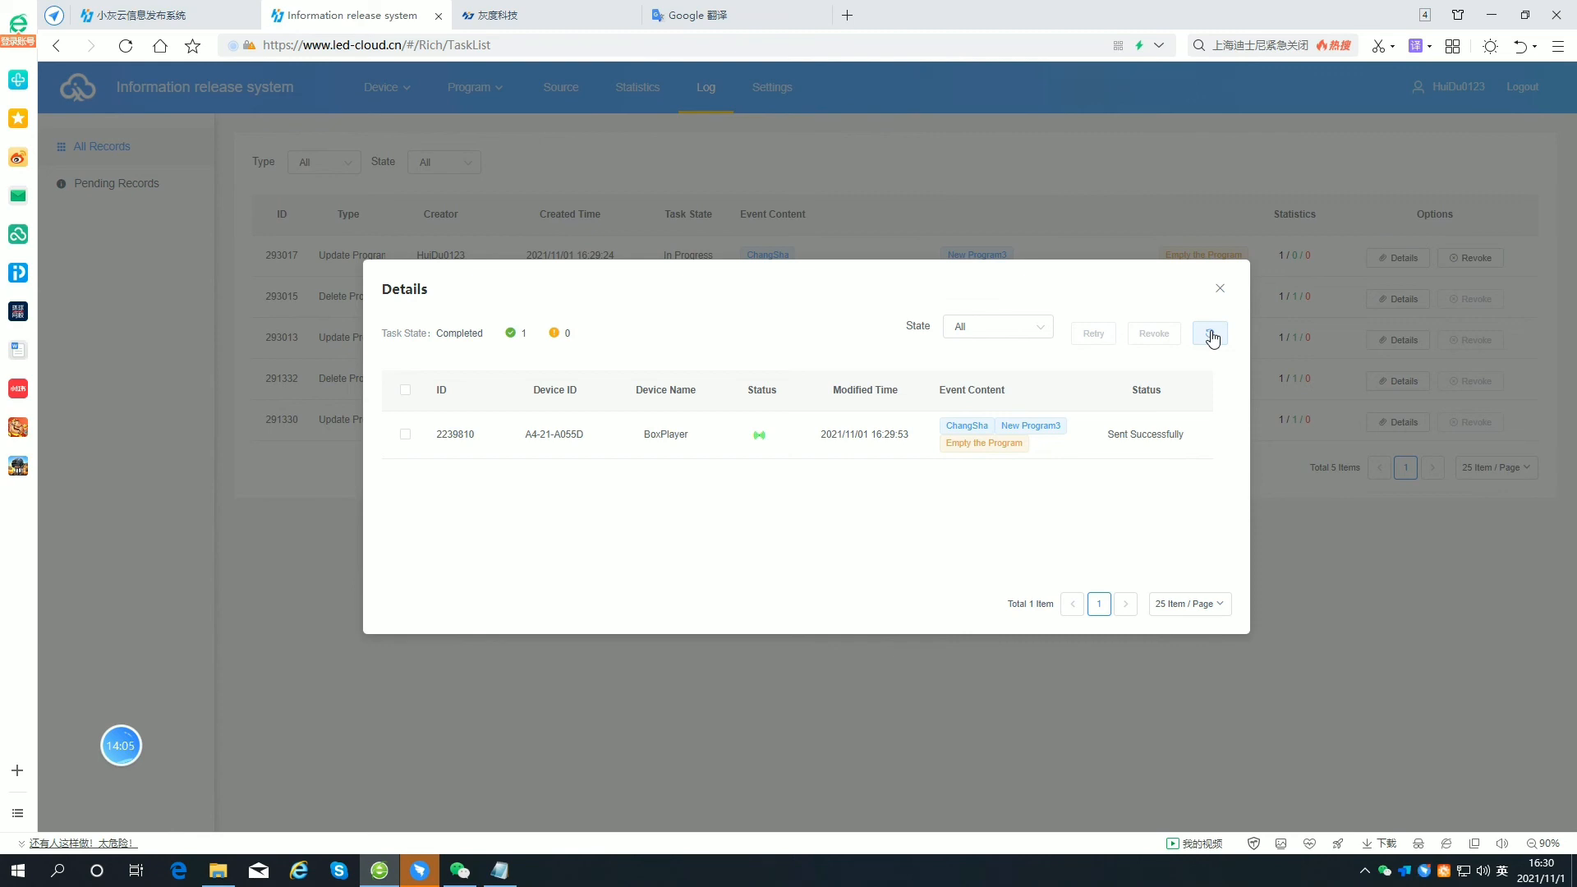
click(1220, 288)
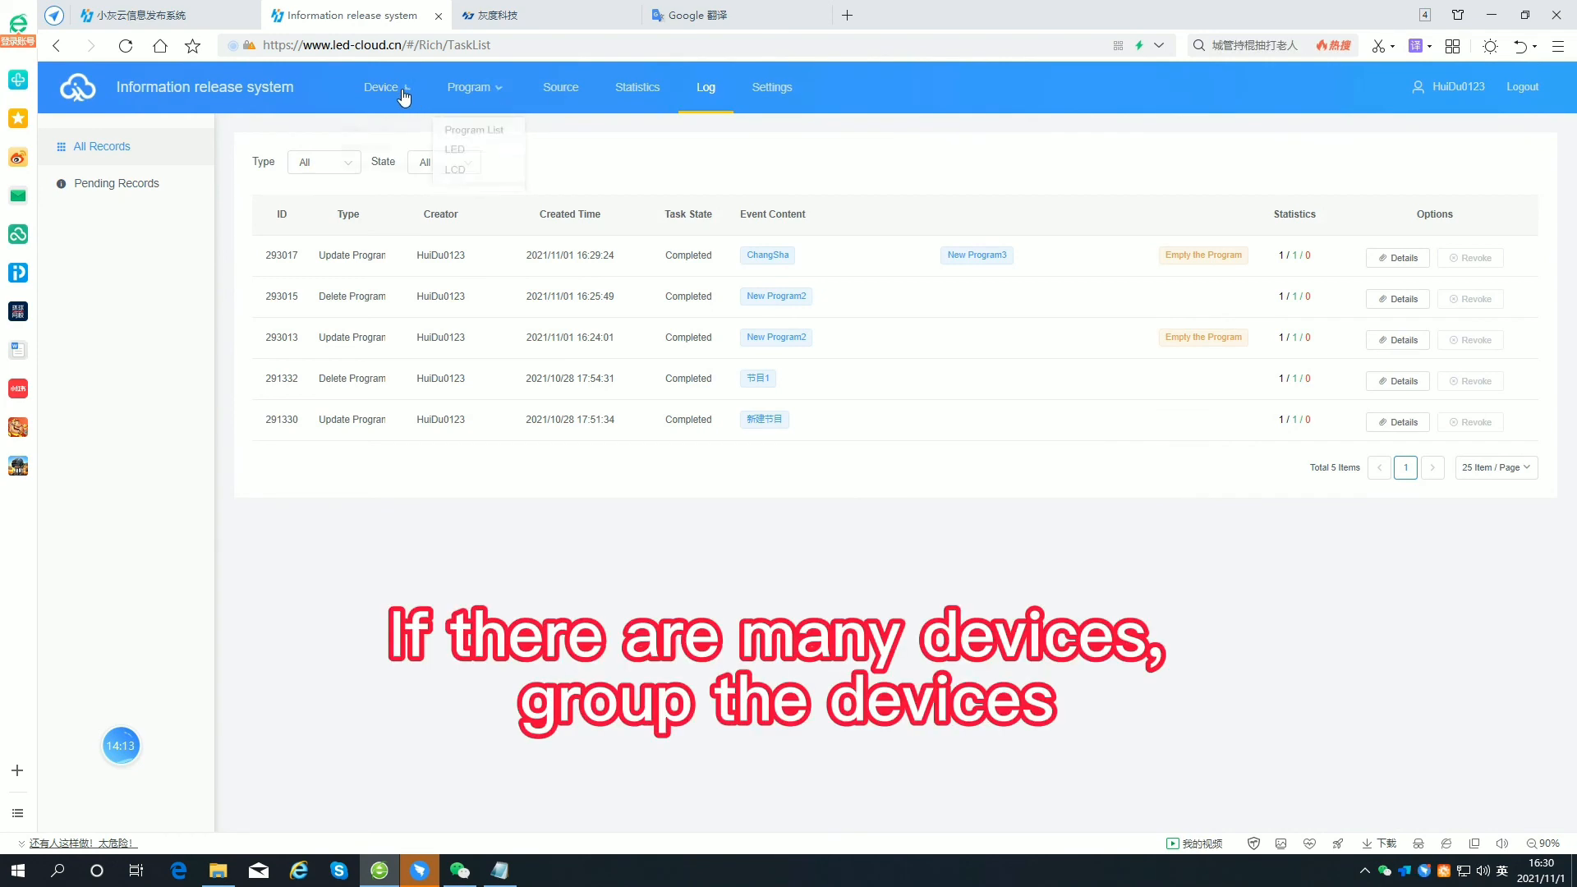
mouse_move(386, 88)
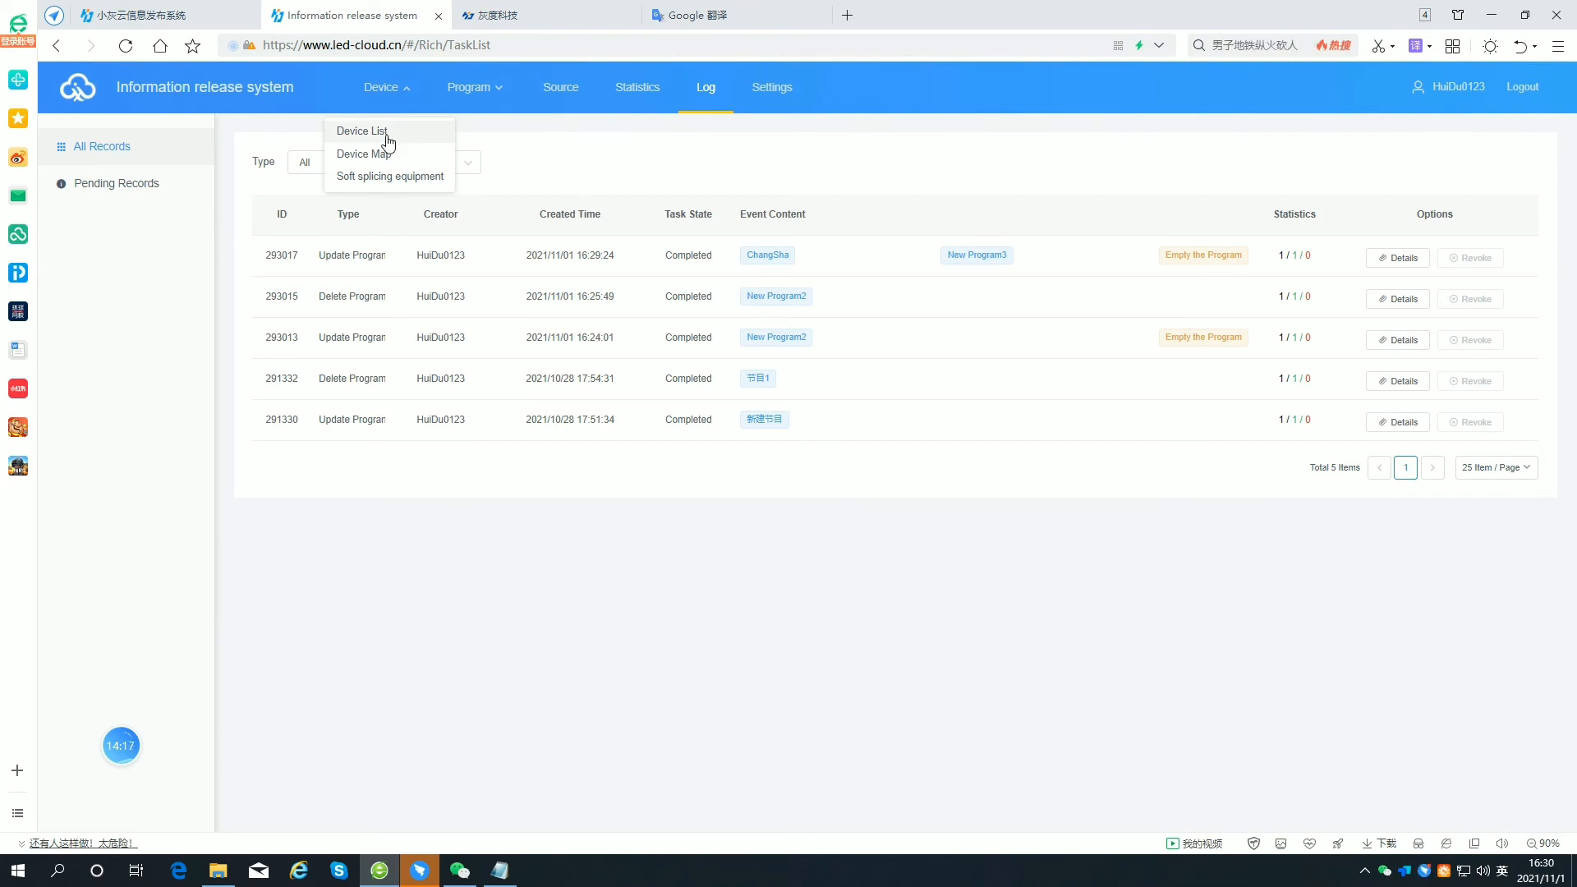
Add a subgroup named ChangSha under All on the Device List page.
click(363, 132)
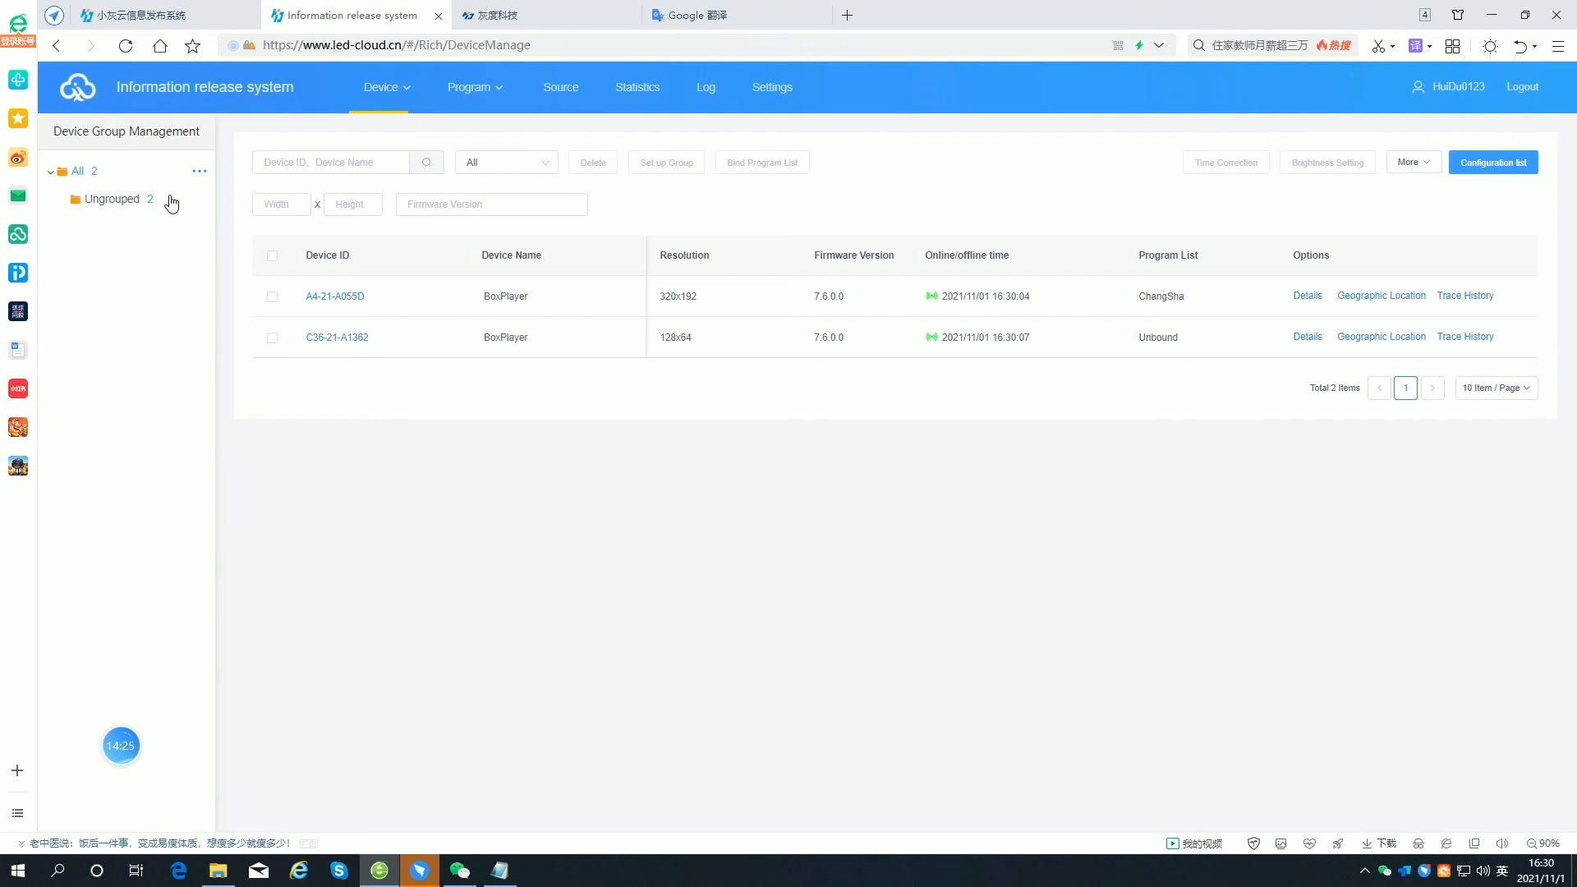
click(199, 171)
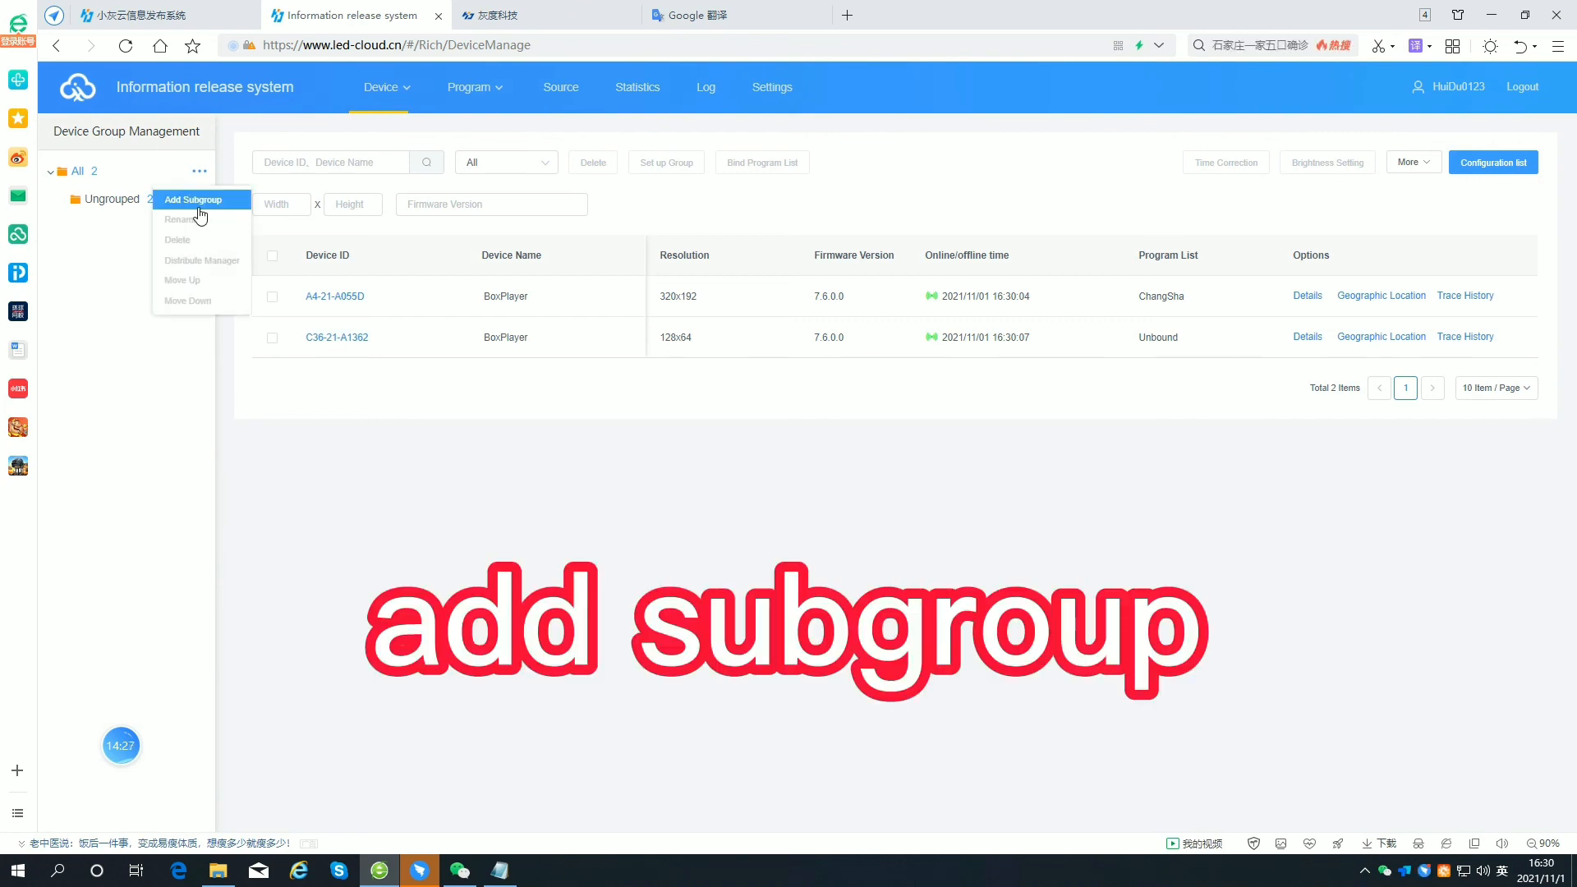
click(192, 201)
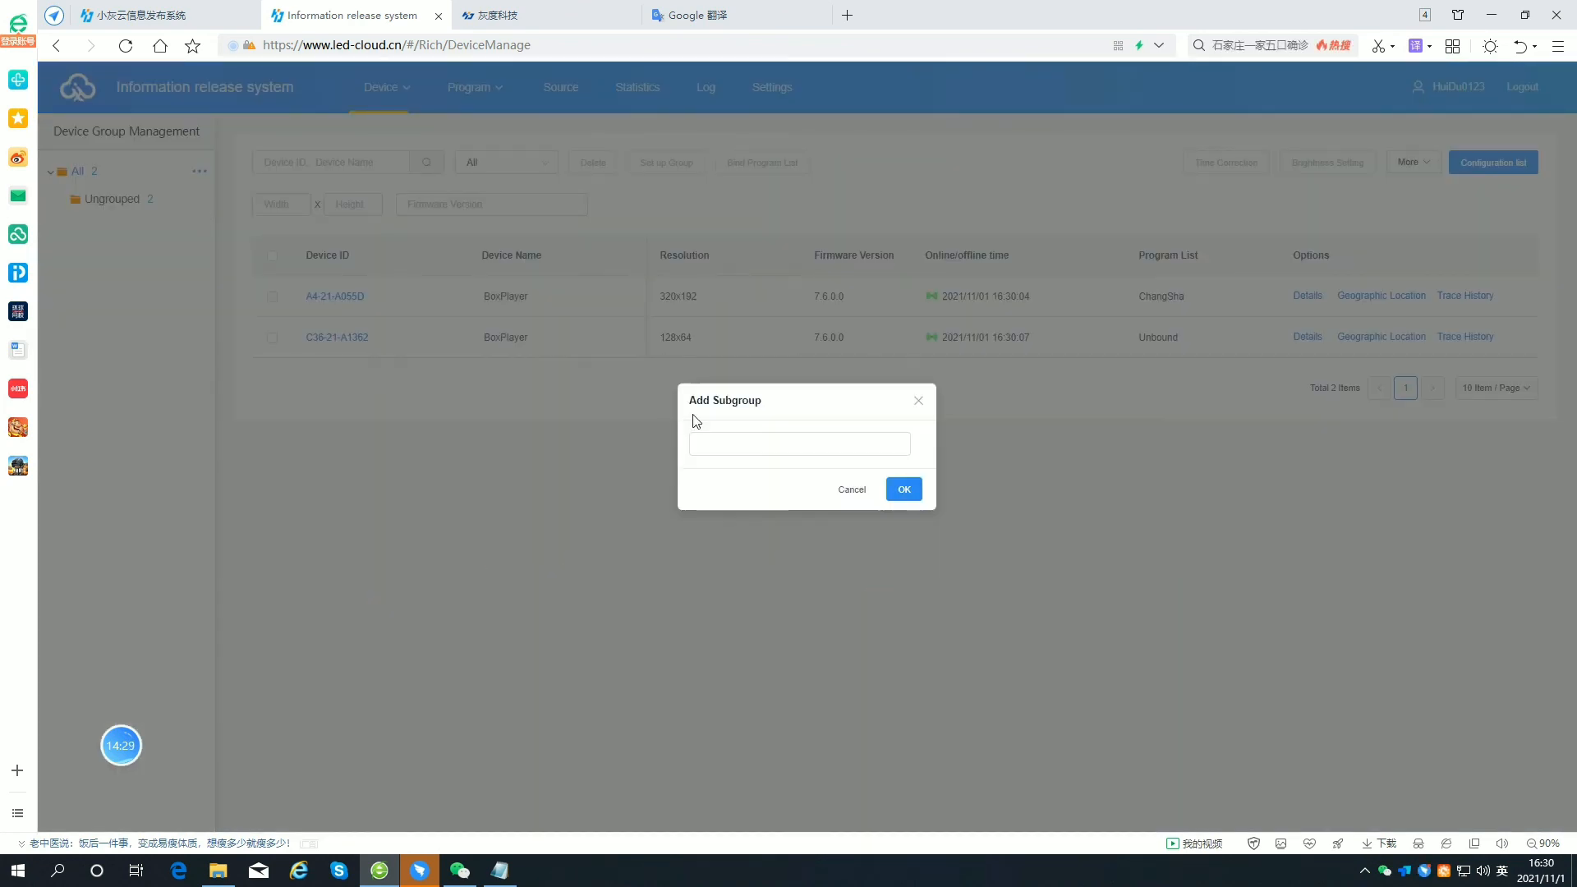
click(789, 437)
text(Chang)
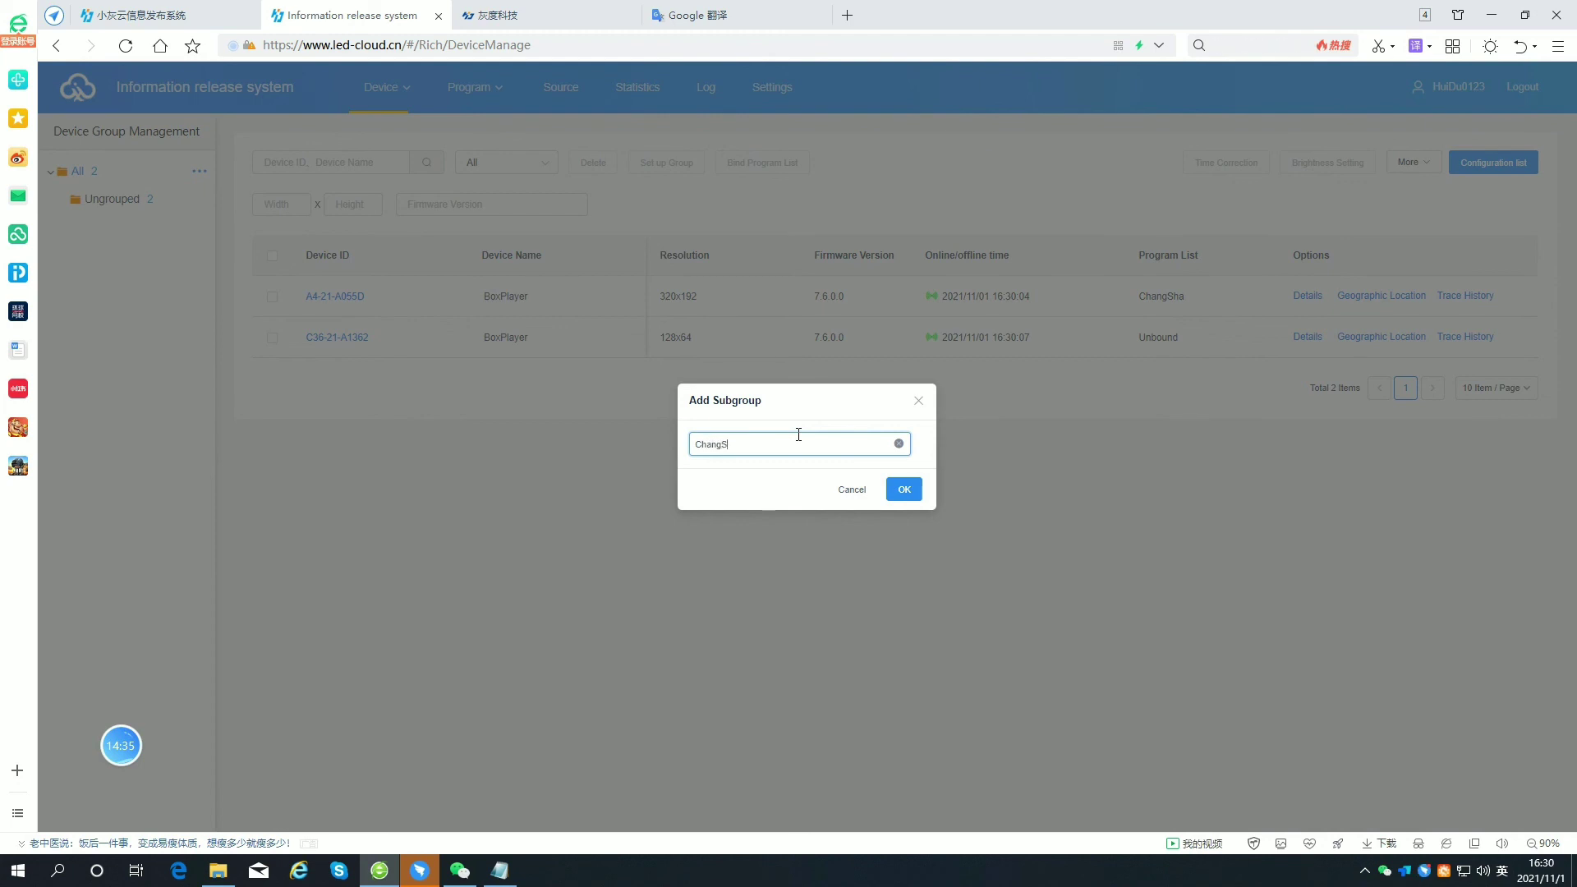
text(Sha)
click(905, 490)
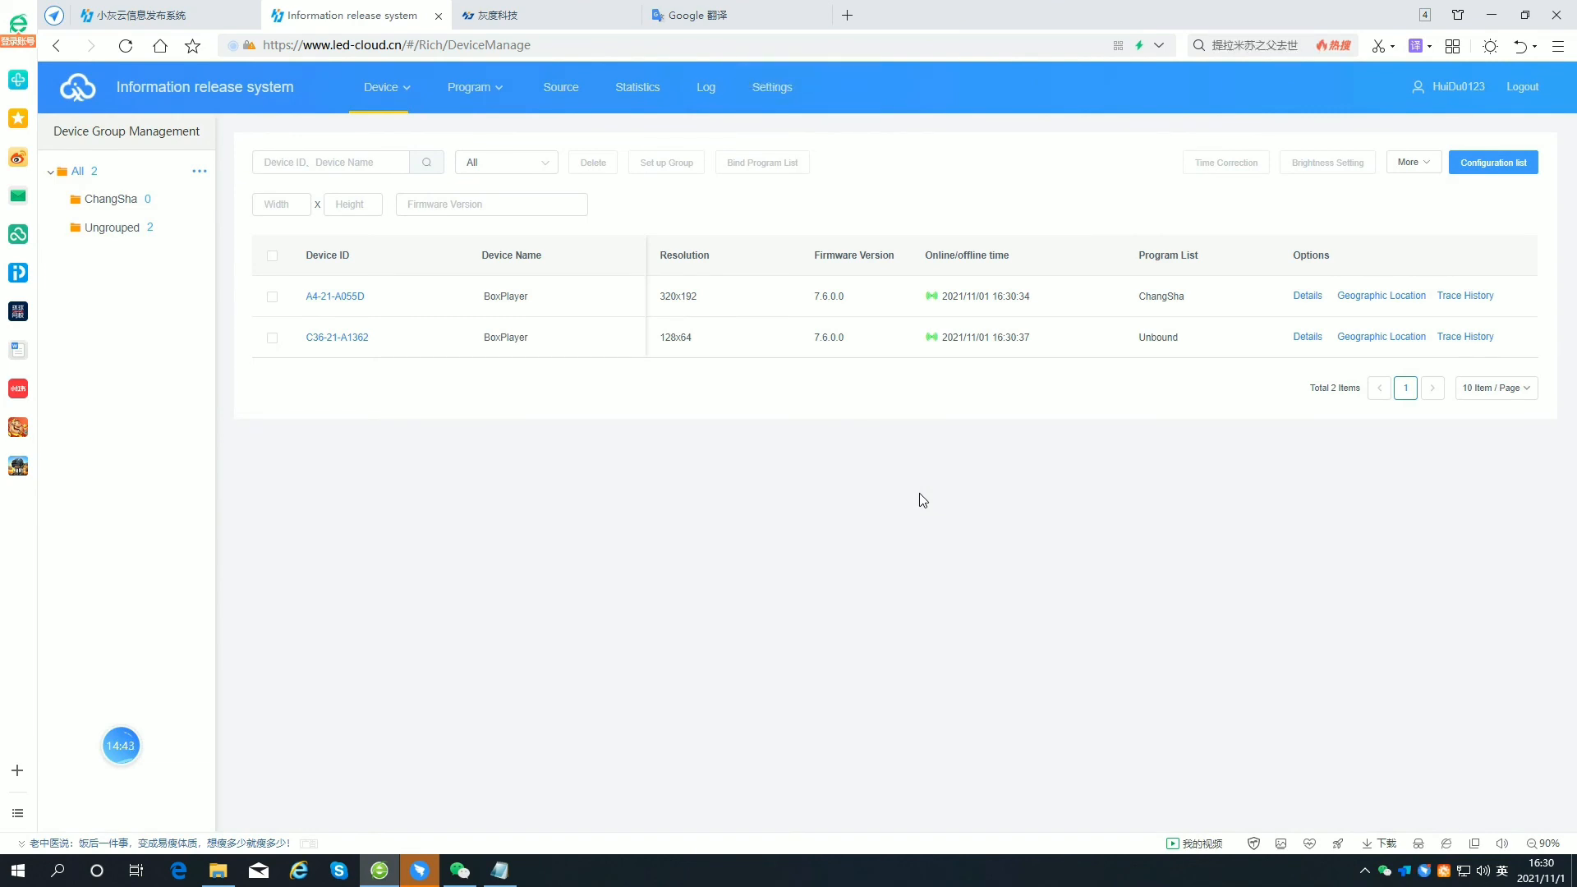
Assign ungrouped device A4-21-A055D to the ChangSha group via Set up Group and confirm.
click(139, 230)
click(273, 296)
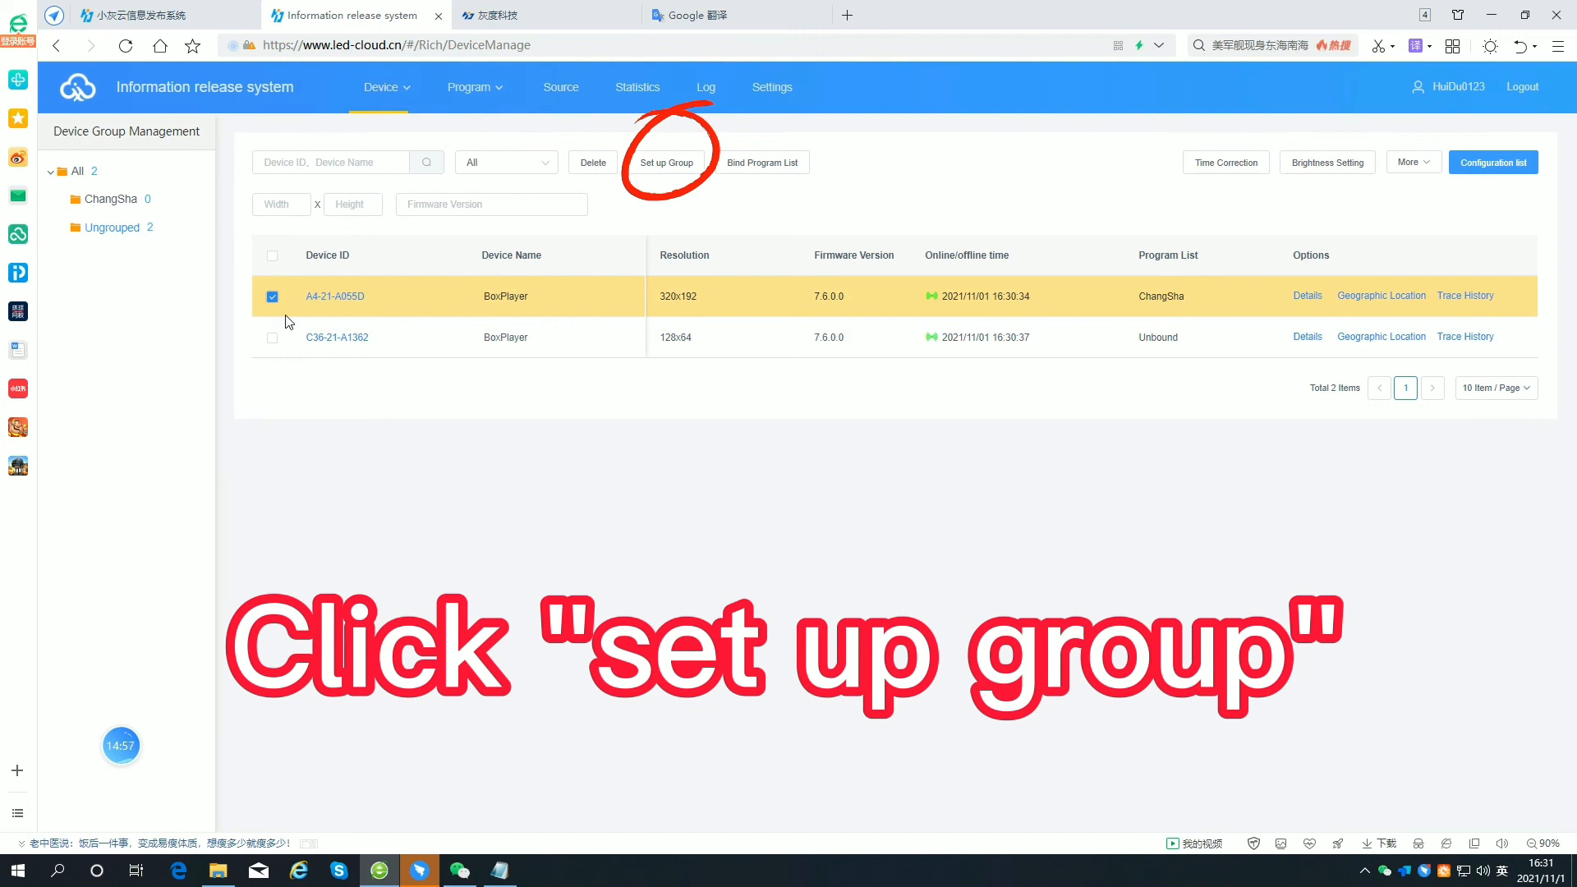
click(653, 162)
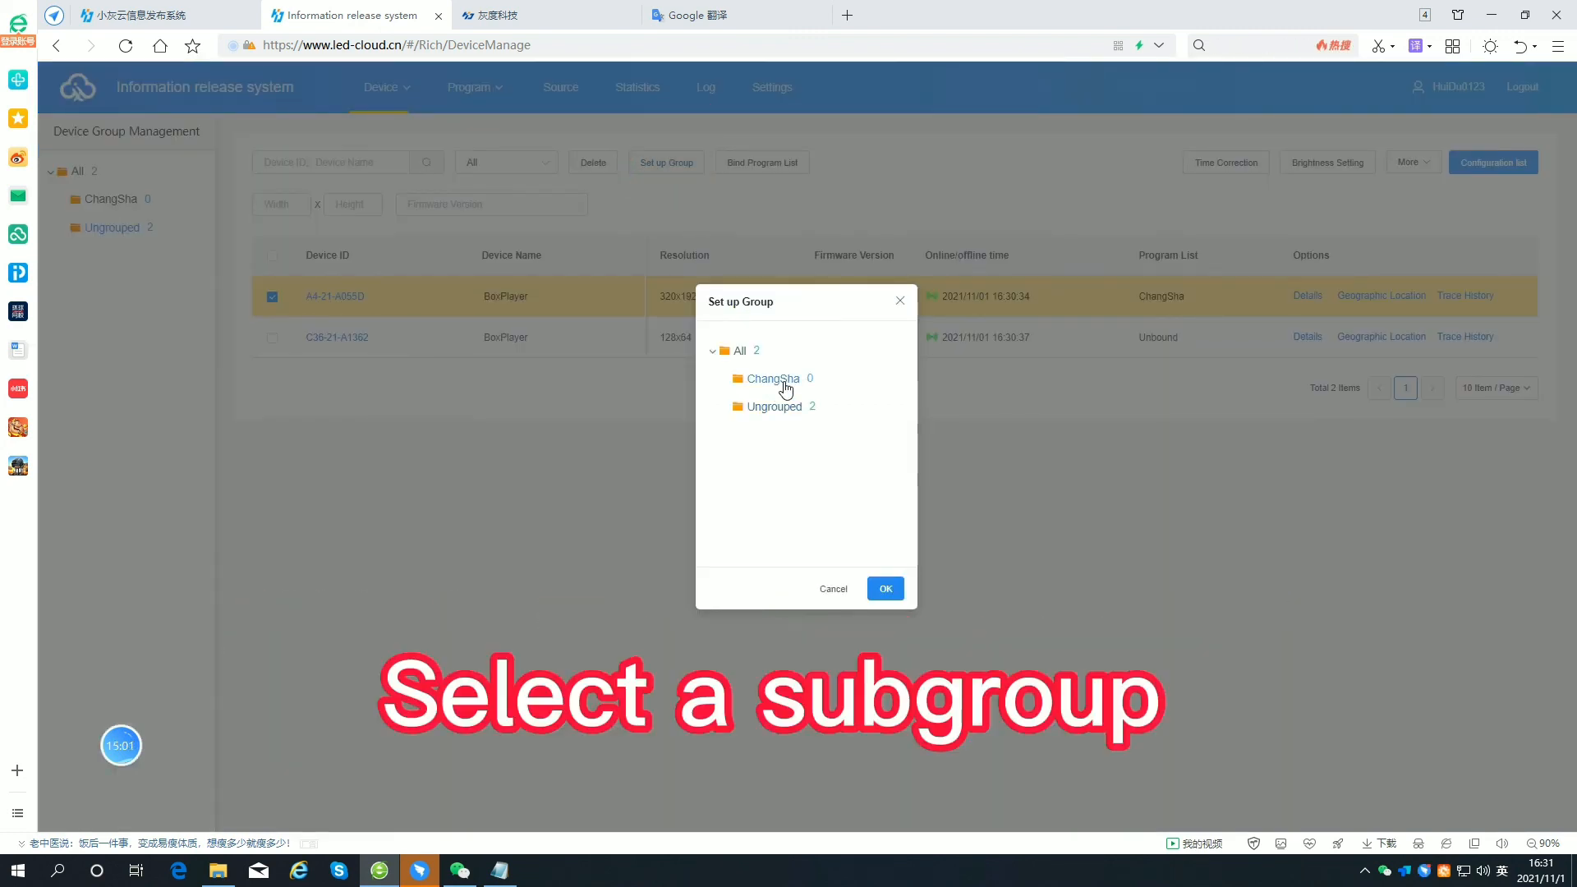
click(774, 378)
click(885, 589)
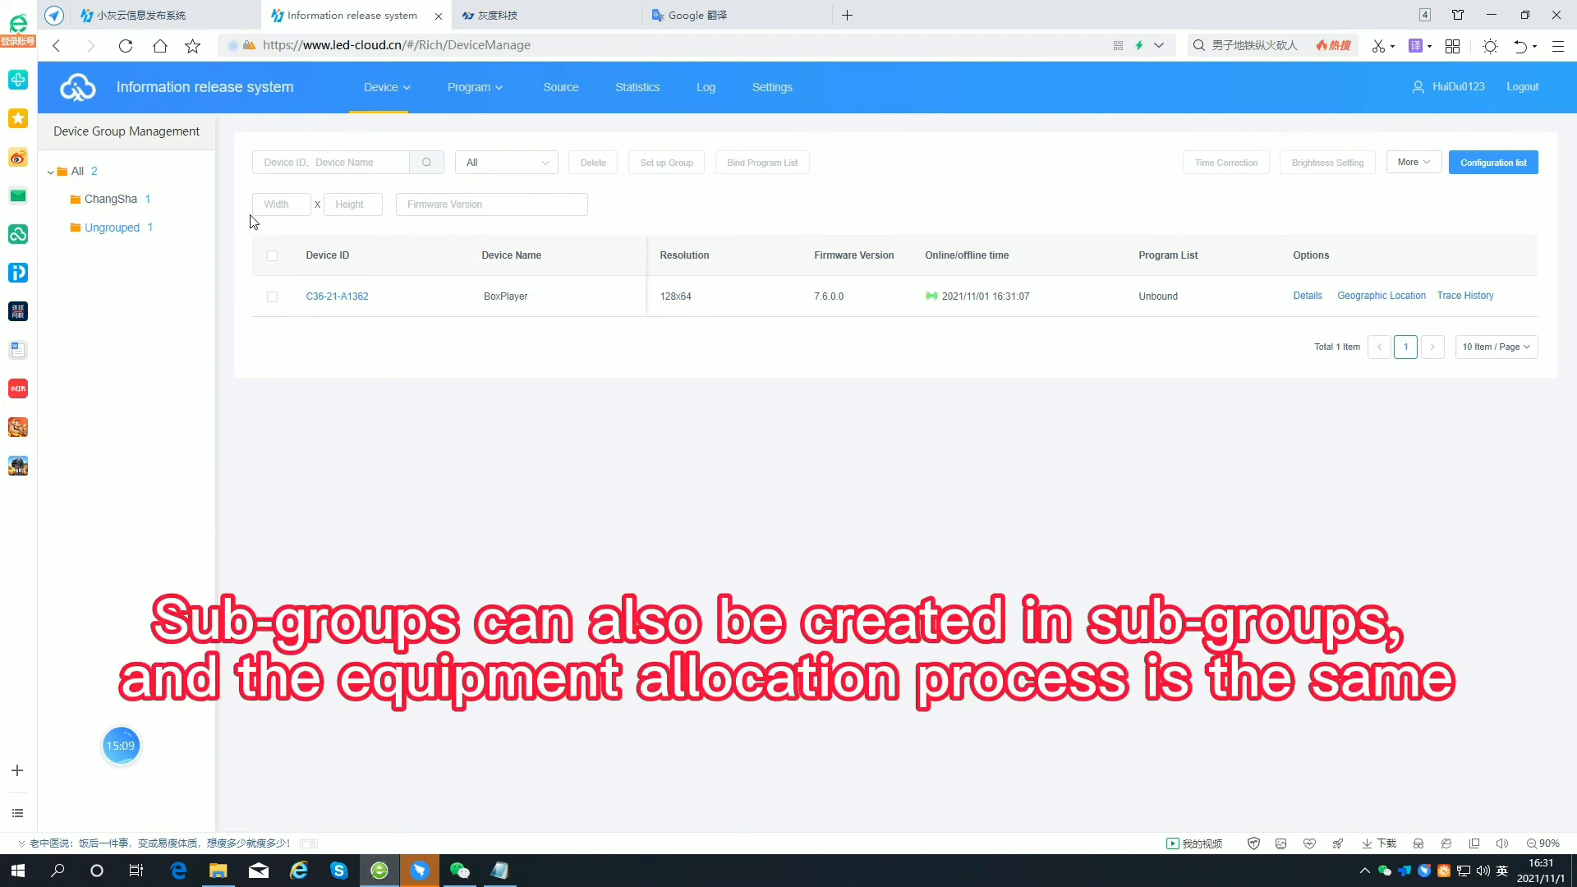
View ChangSha's device A4-21-A055D and show the group's Add Subgroup actions.
click(111, 198)
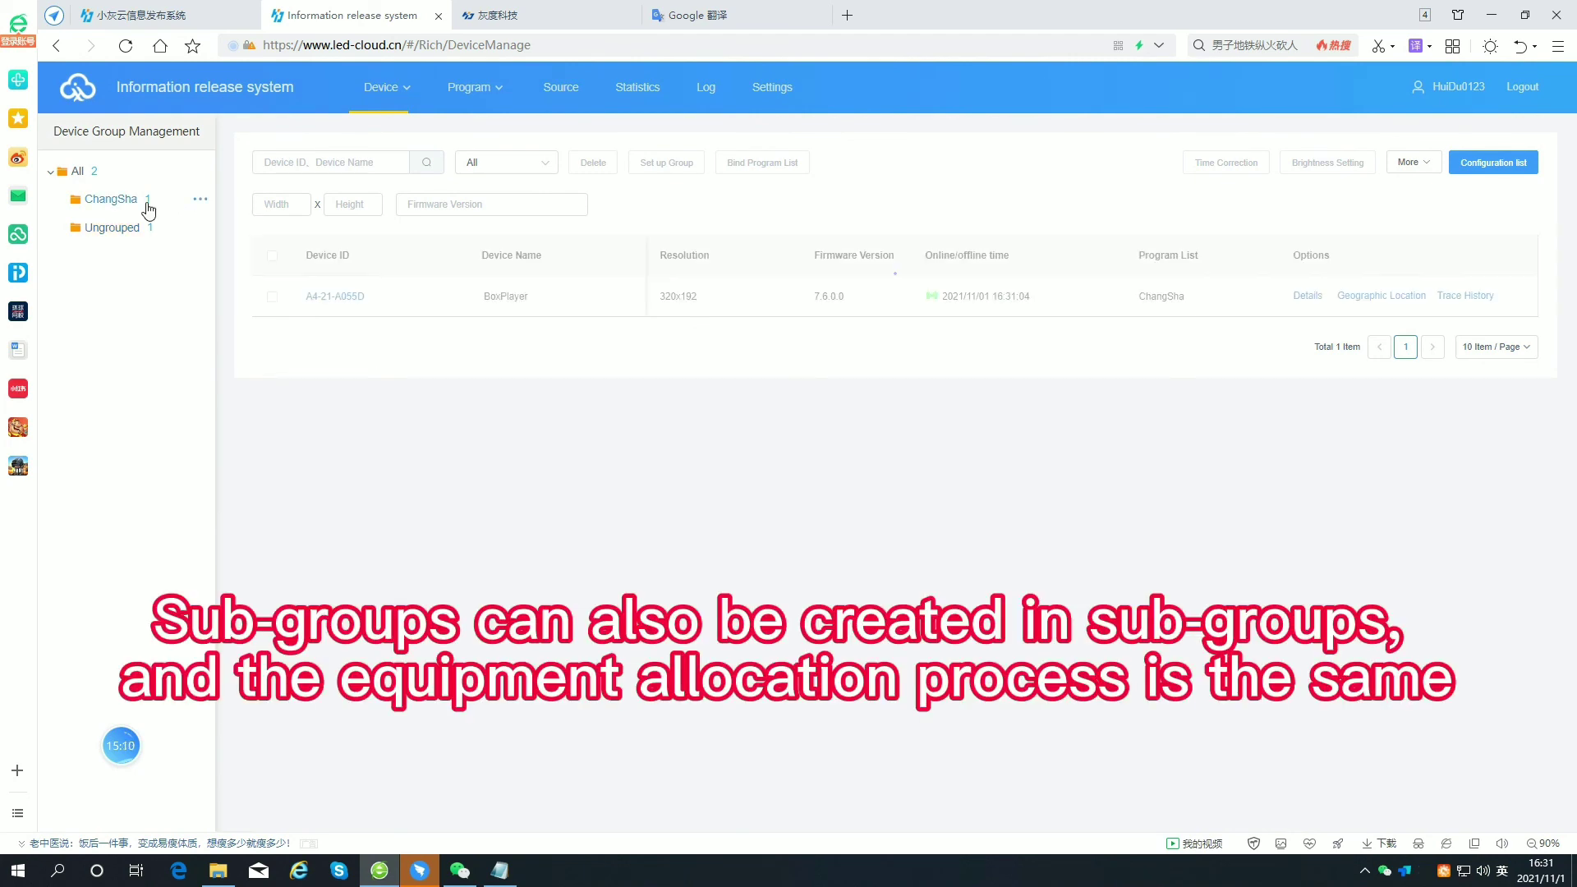
click(200, 199)
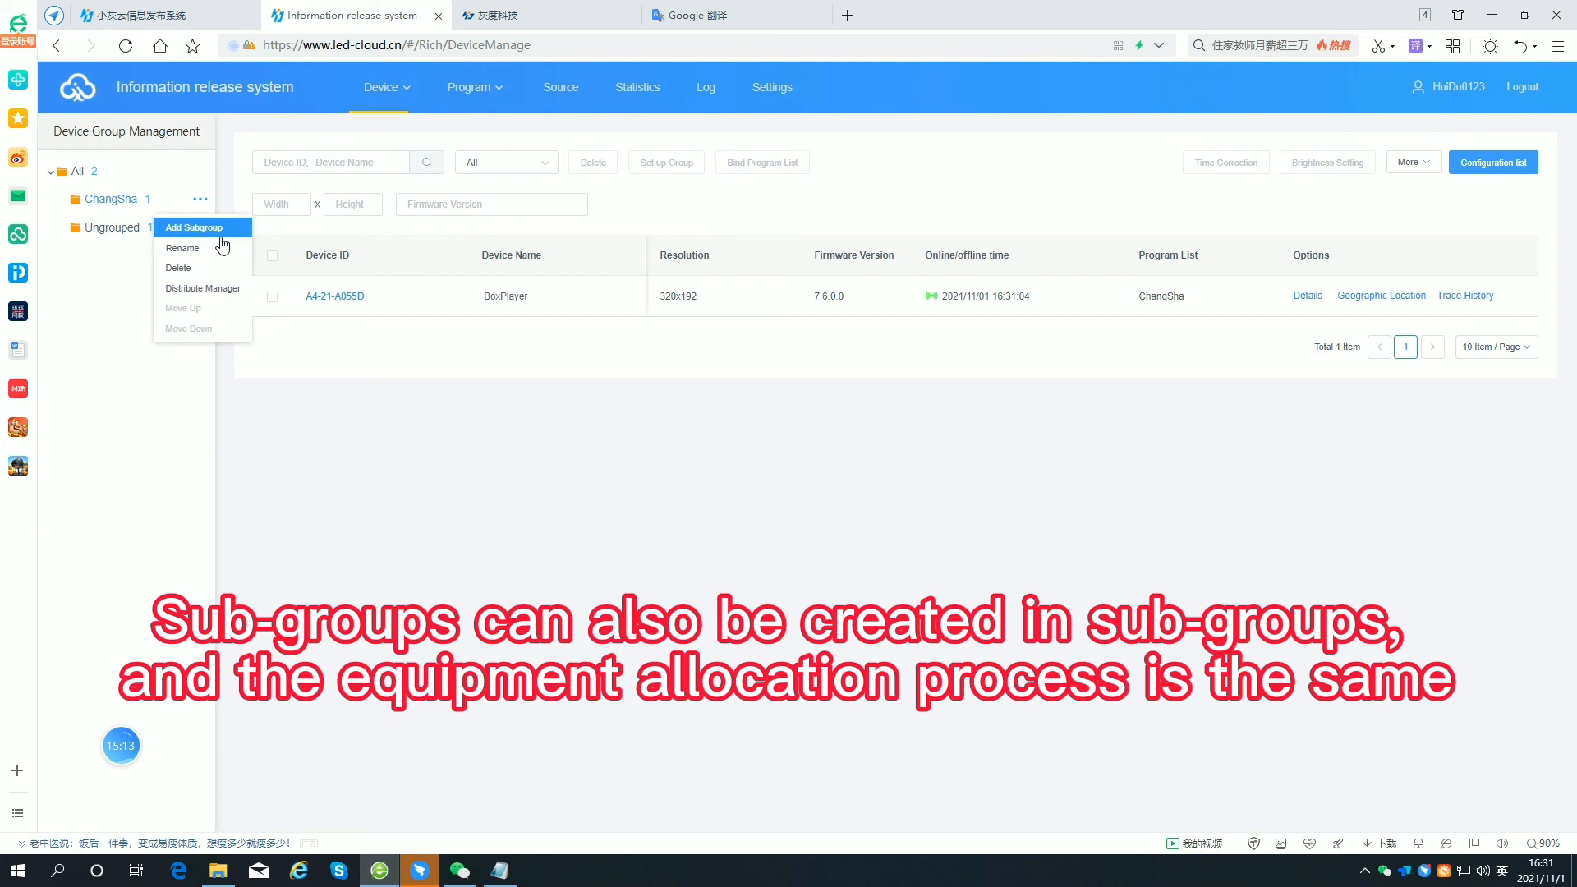